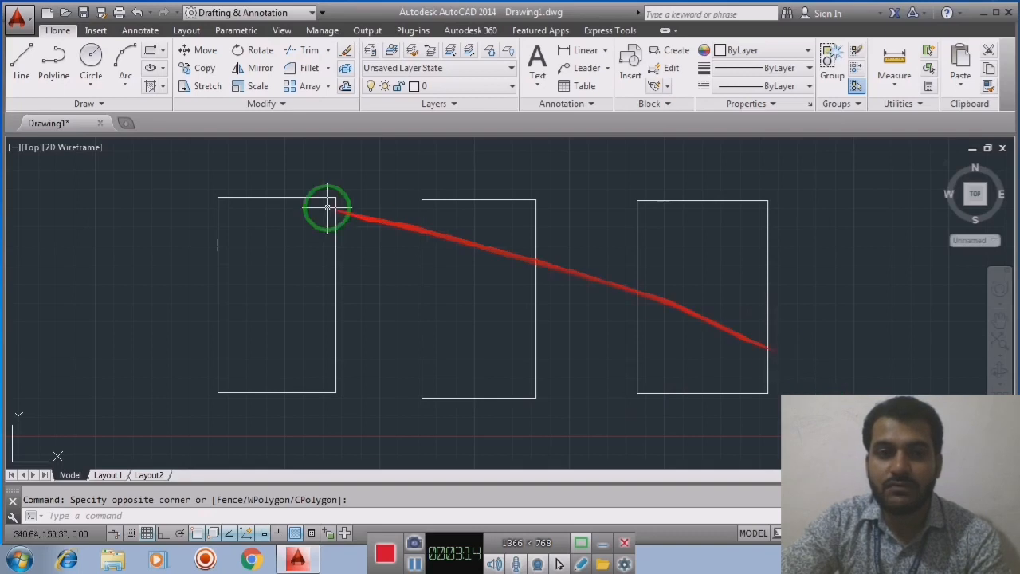
Start a new hatch, look through the available hatch patterns and choose ANSI31.
click(162, 89)
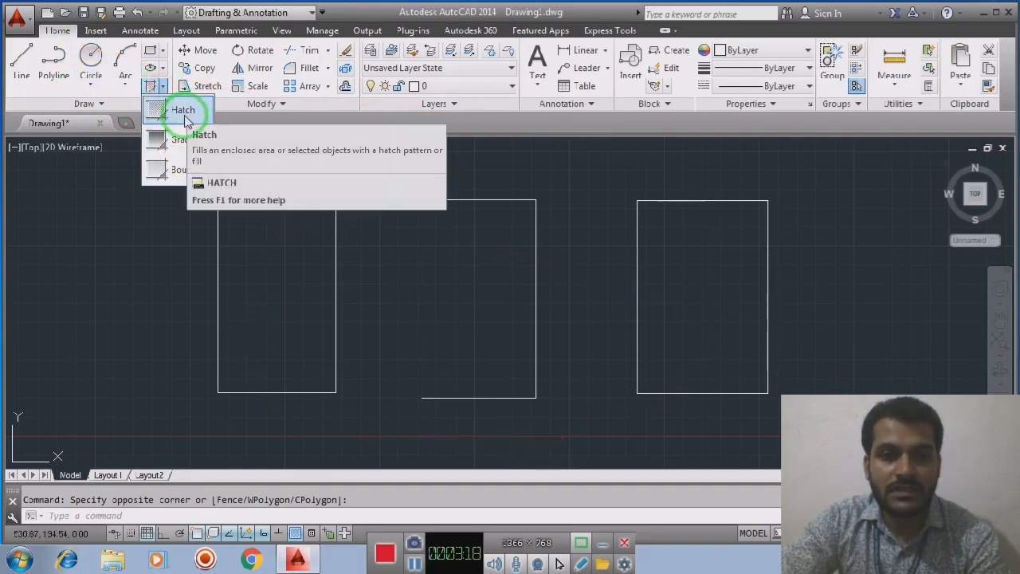
click(189, 114)
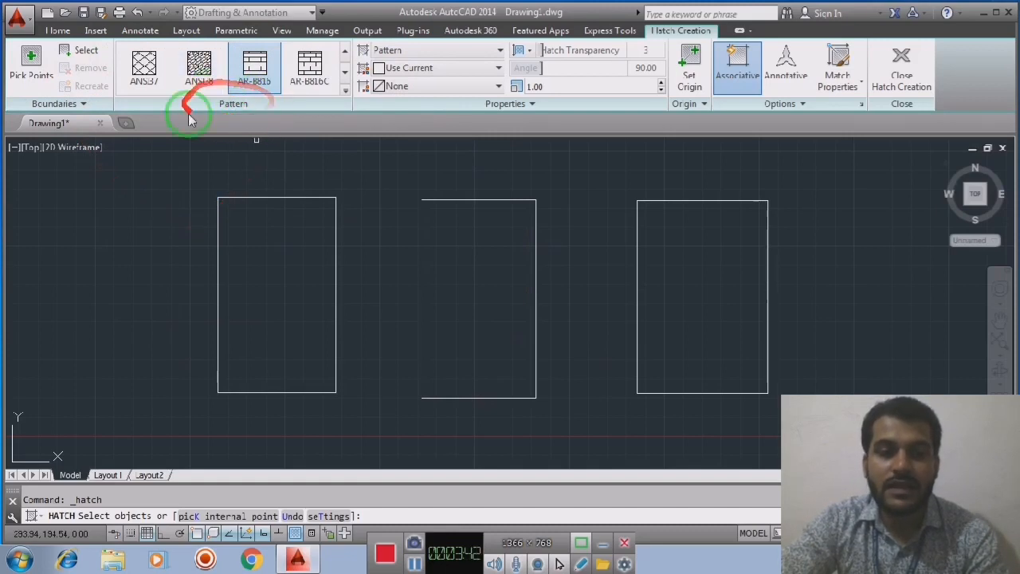
click(344, 92)
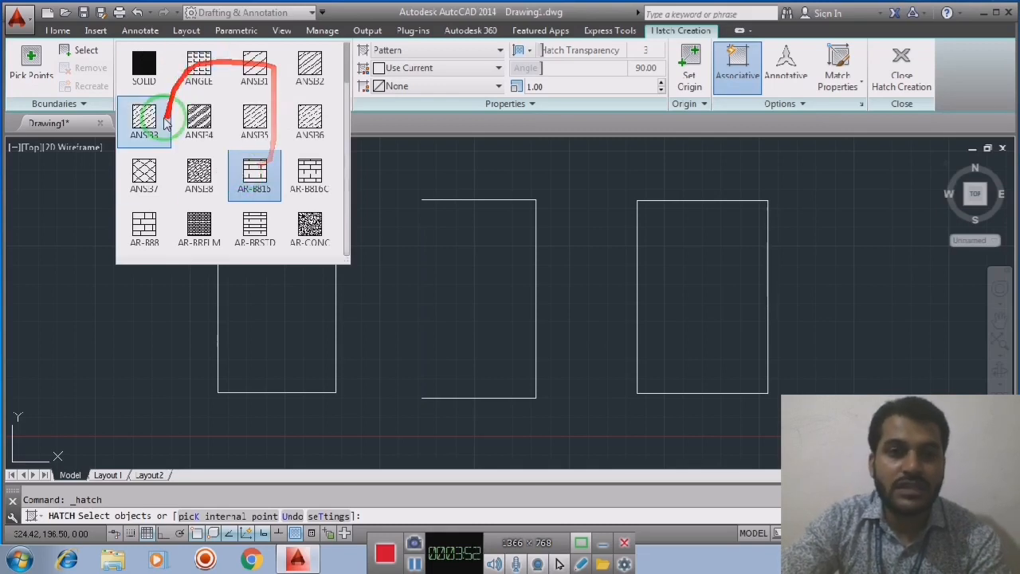
scroll(247, 196, down, 1)
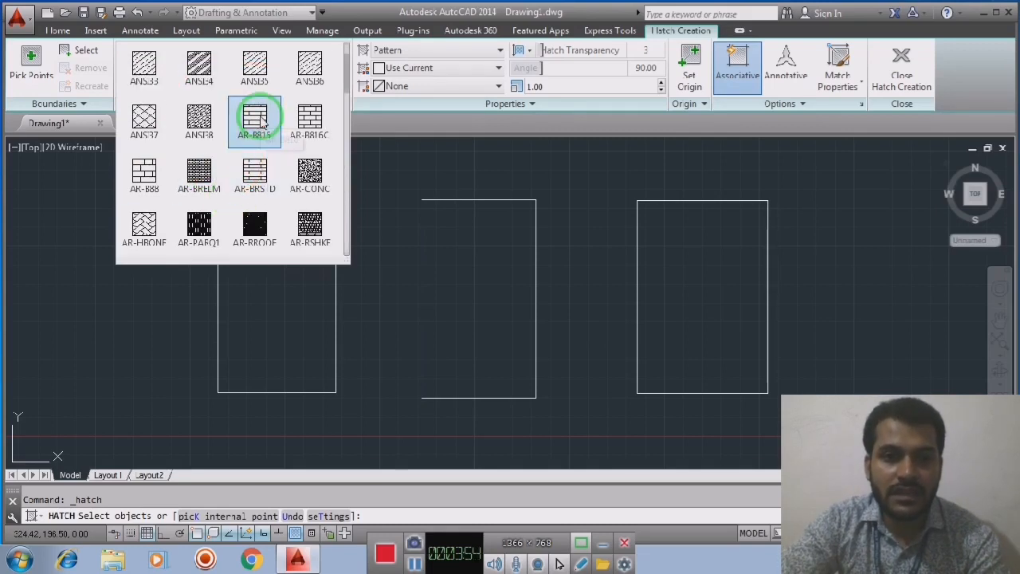
scroll(231, 188, down, 3)
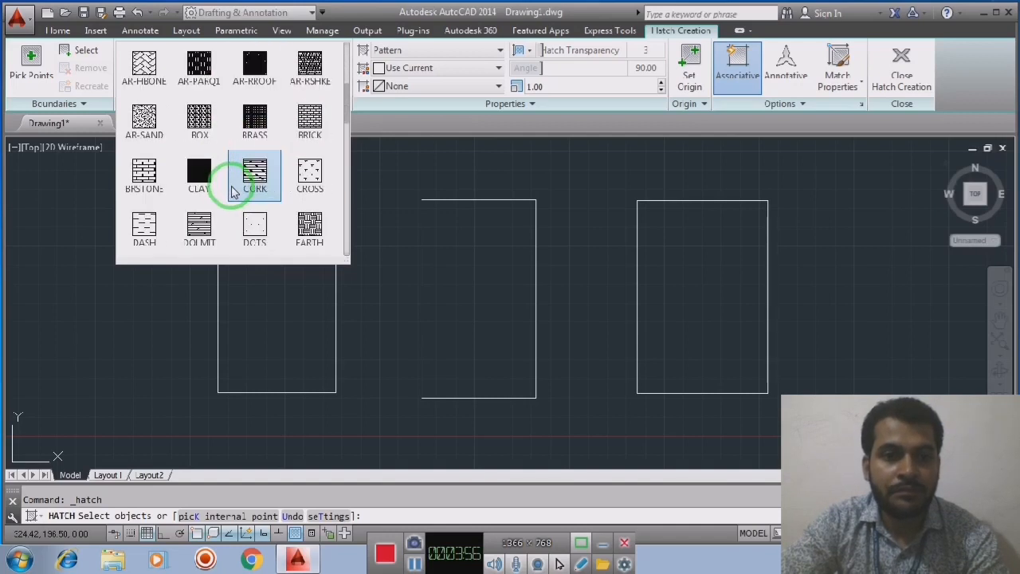
scroll(233, 191, down, 3)
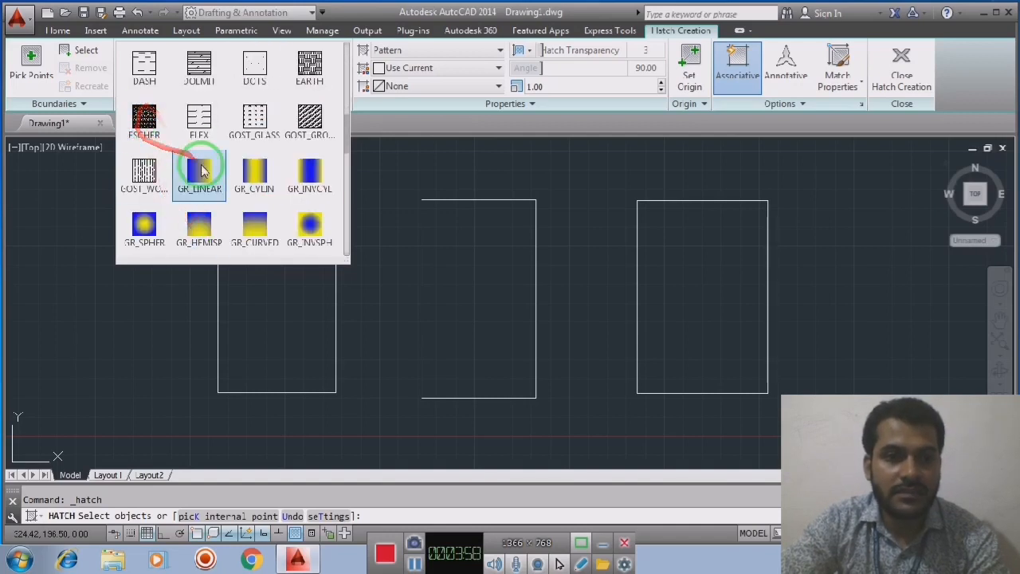
scroll(203, 176, down, 1)
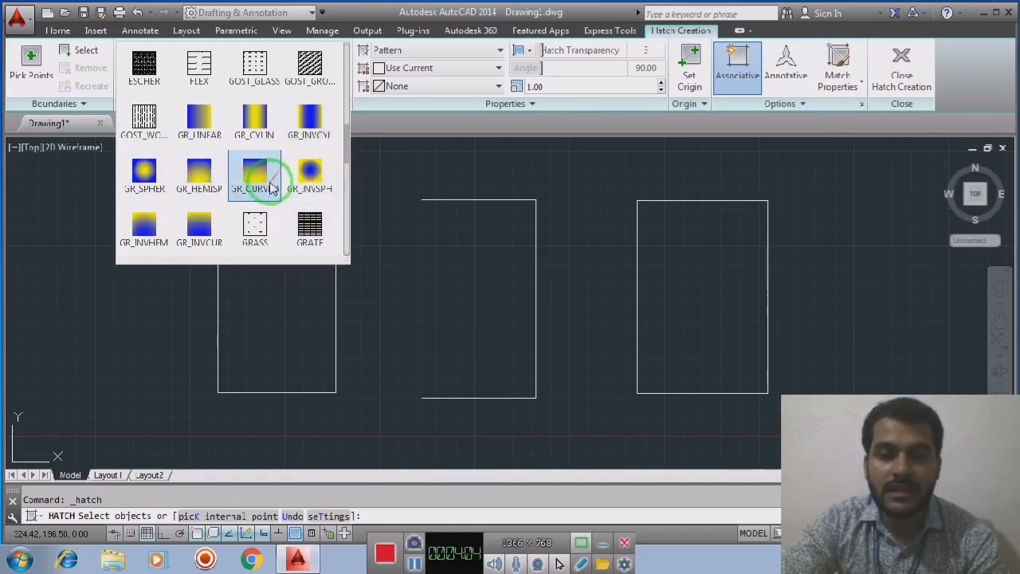
scroll(291, 200, up, 6)
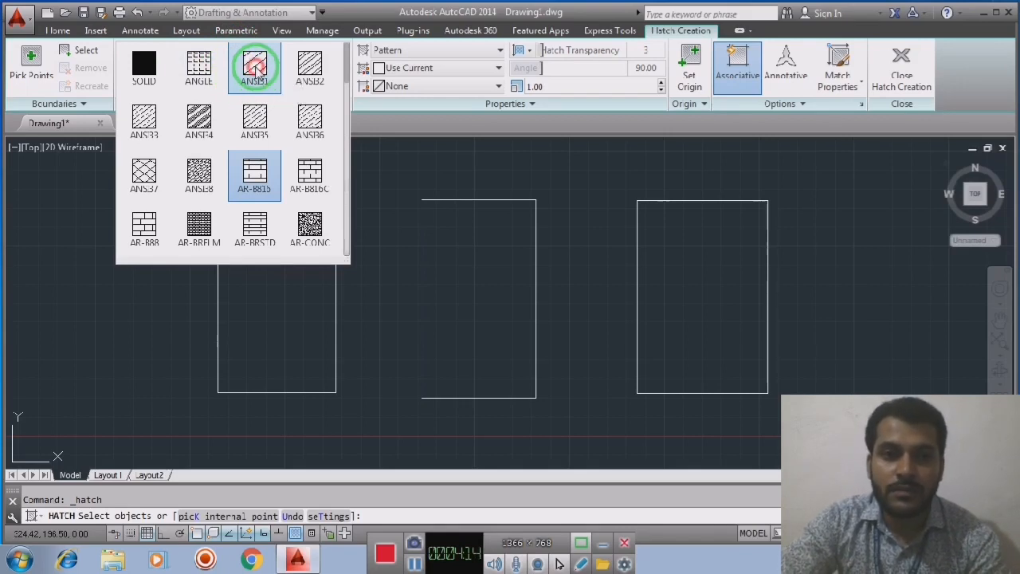
click(255, 67)
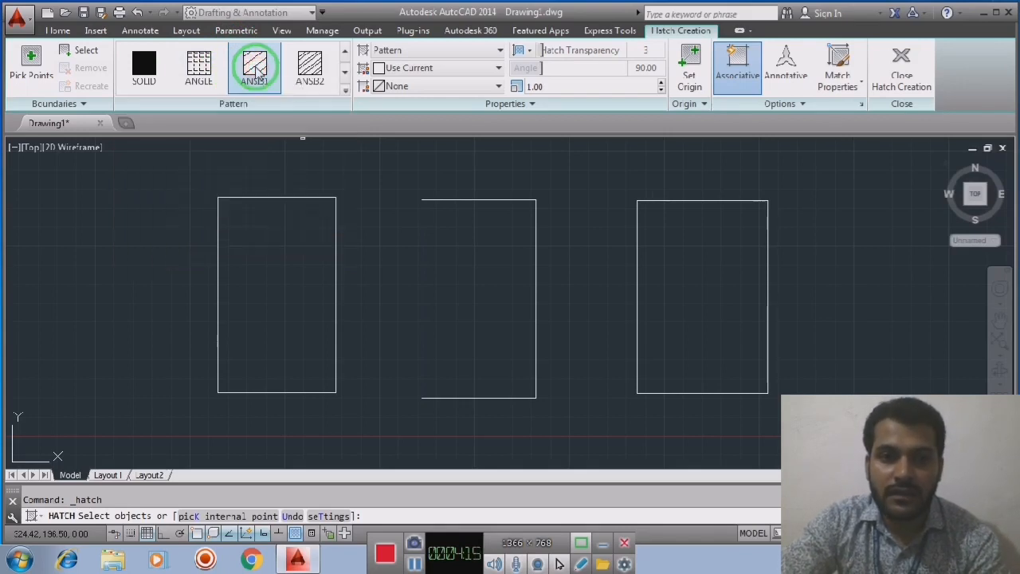
click(345, 90)
click(255, 66)
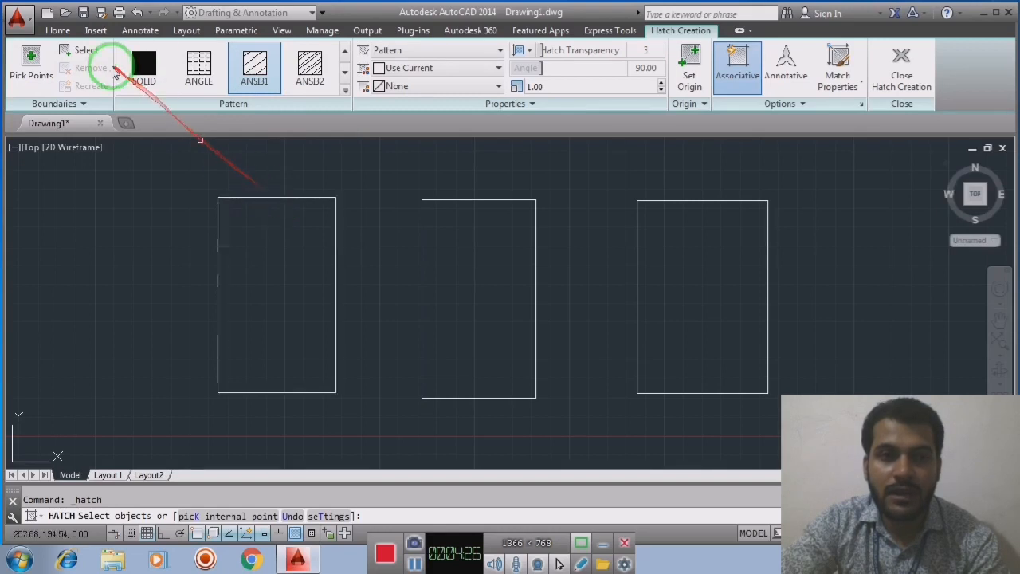
Hatch the interior of the left rectangle by picking an internal point and set the hatch scale to 20.
click(32, 71)
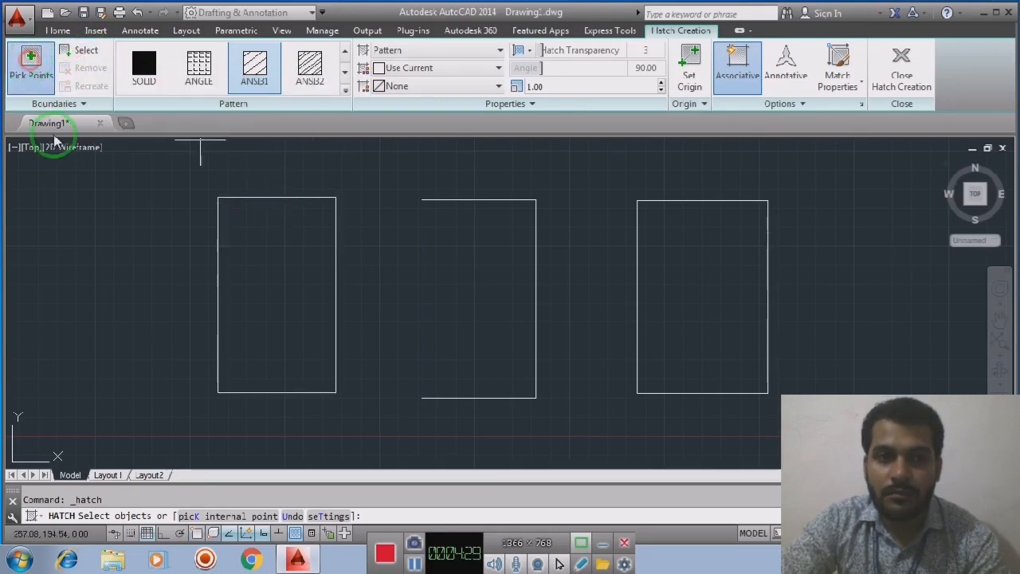
click(270, 263)
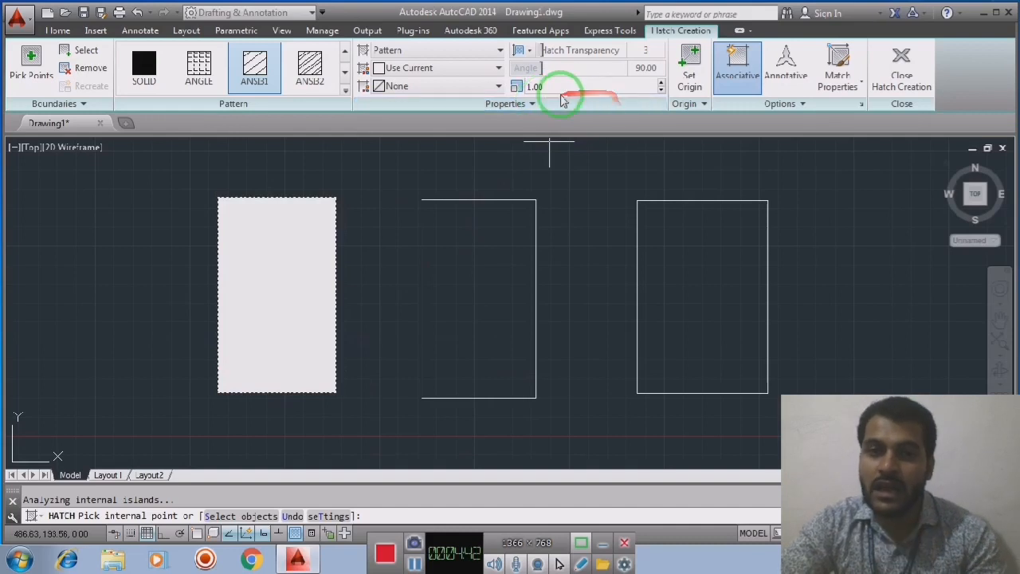
click(522, 88)
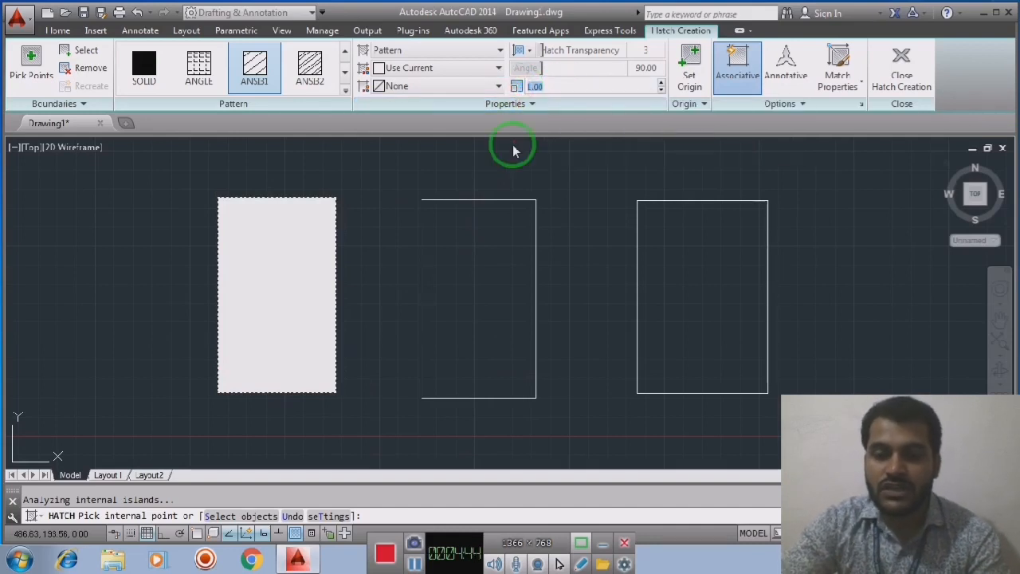
key(Return)
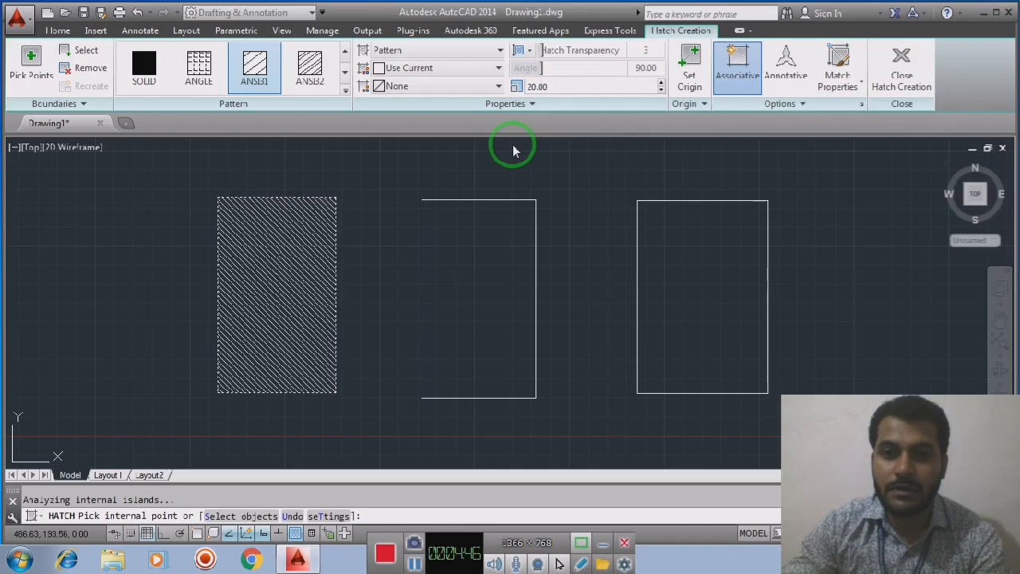
scroll(268, 285, up, 4)
scroll(312, 262, down, 3)
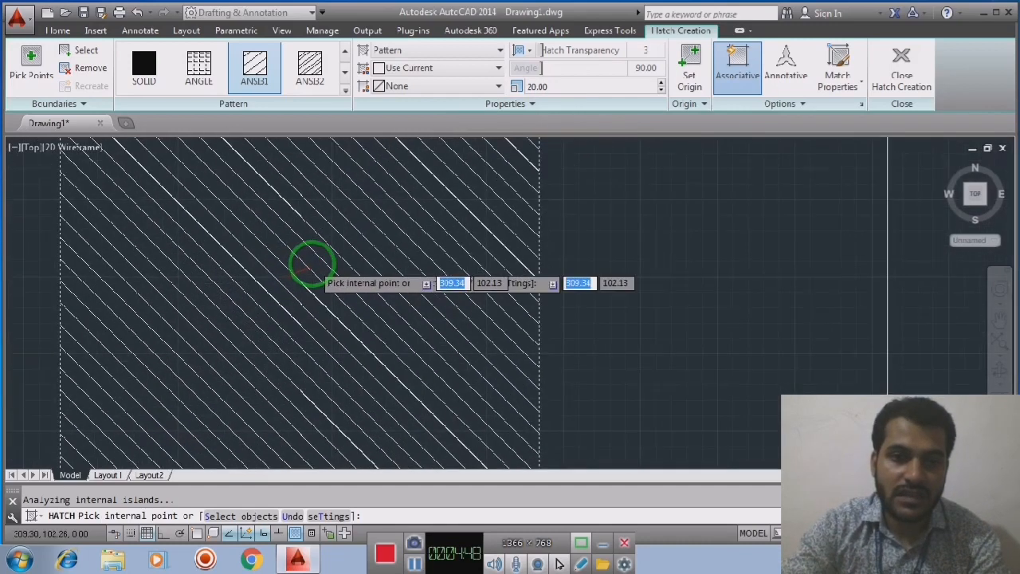
scroll(328, 275, down, 3)
Set the left rectangle's hatch scale to 30 and finish creating the hatch.
click(557, 86)
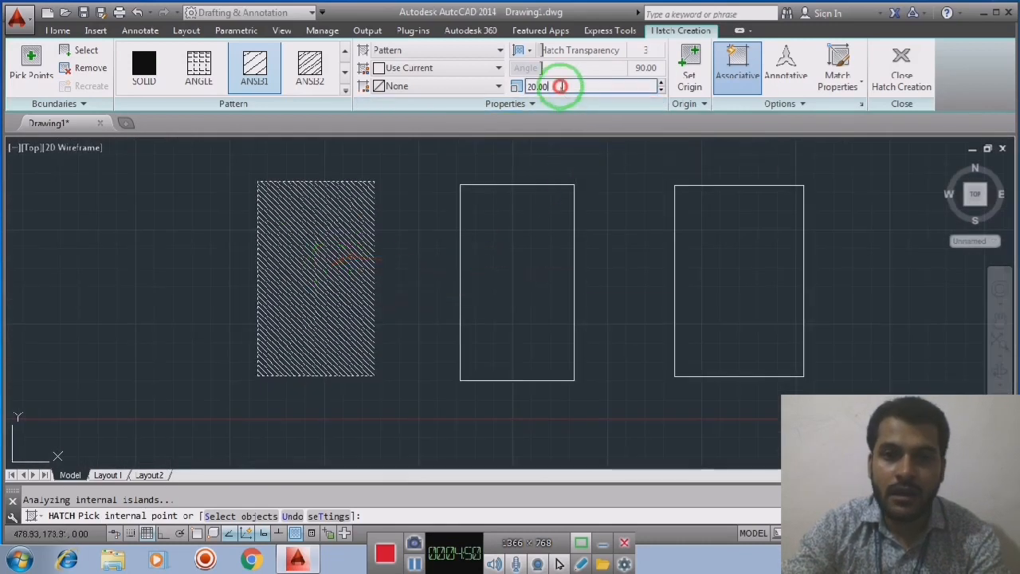
text(30)
key(Return)
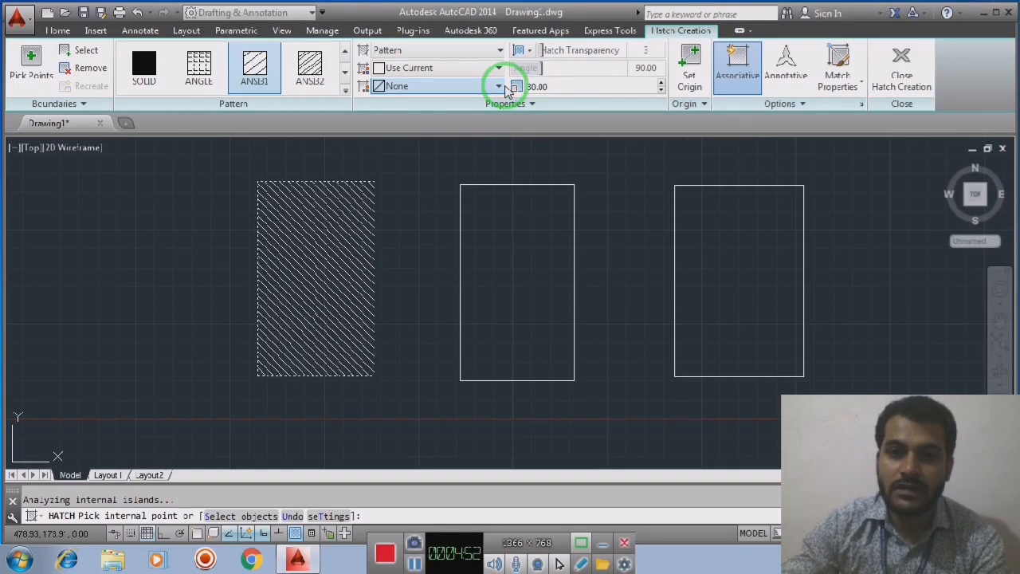
scroll(383, 255, up, 4)
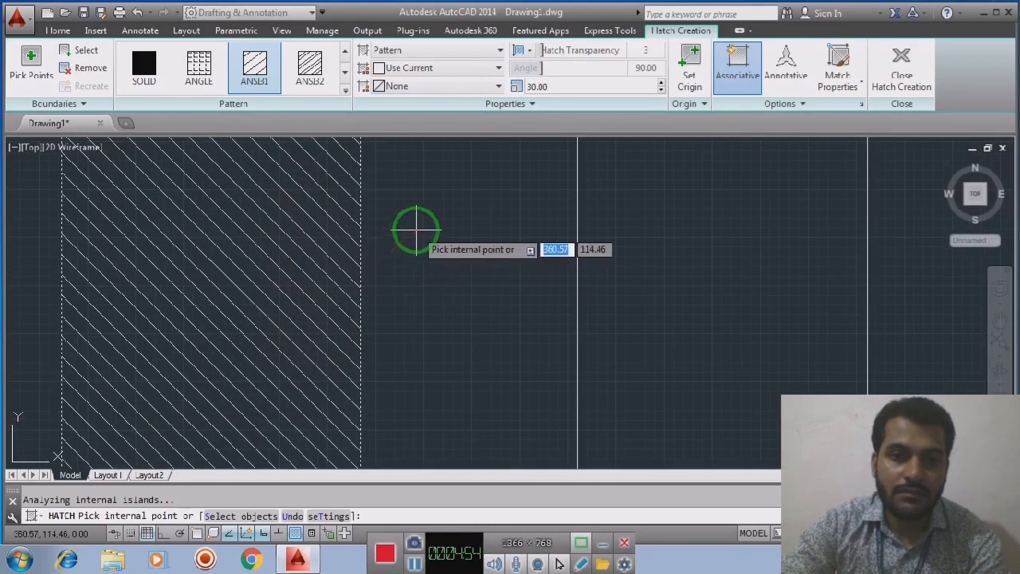
scroll(412, 239, down, 3)
scroll(408, 255, up, 2)
mouse_move(407, 255)
middle_down()
mouse_move(442, 232)
mouse_move(393, 256)
middle_up()
scroll(422, 255, down, 2)
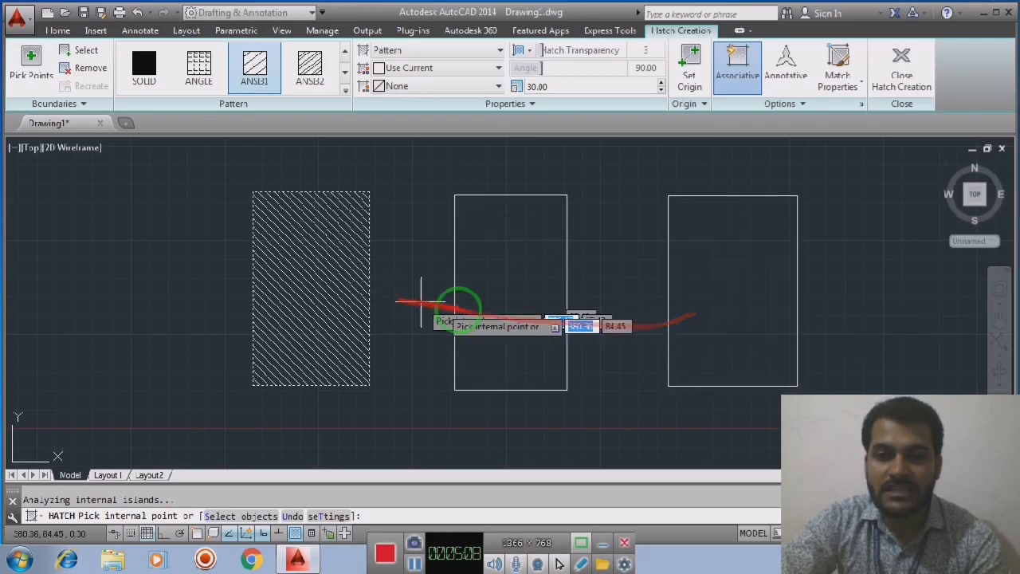
click(317, 306)
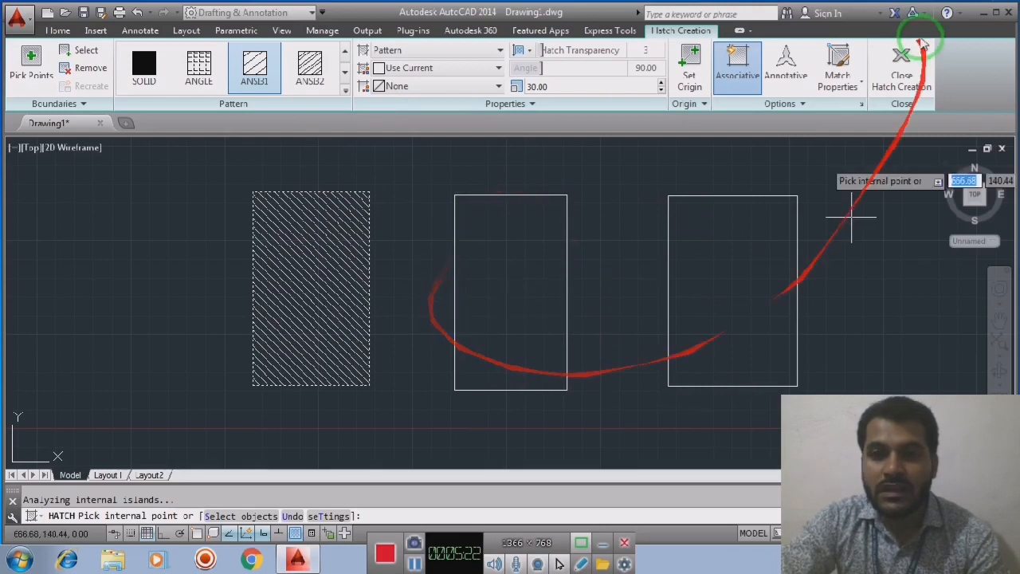
click(902, 64)
click(855, 218)
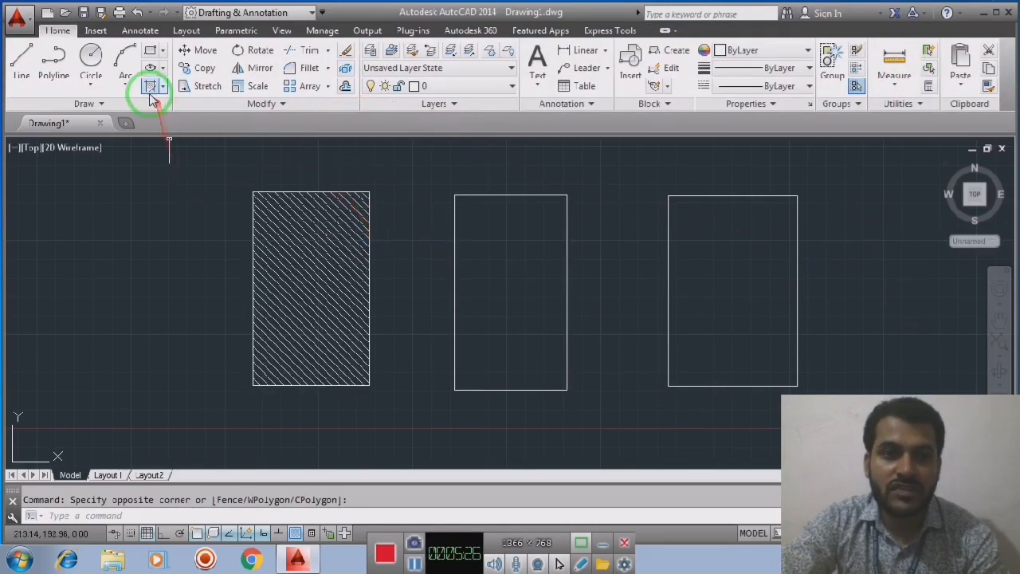
Hatch the middle rectangle with the same ANSI31 pattern at scale 30, and delete that hatch again.
click(150, 69)
click(485, 269)
click(902, 64)
click(877, 289)
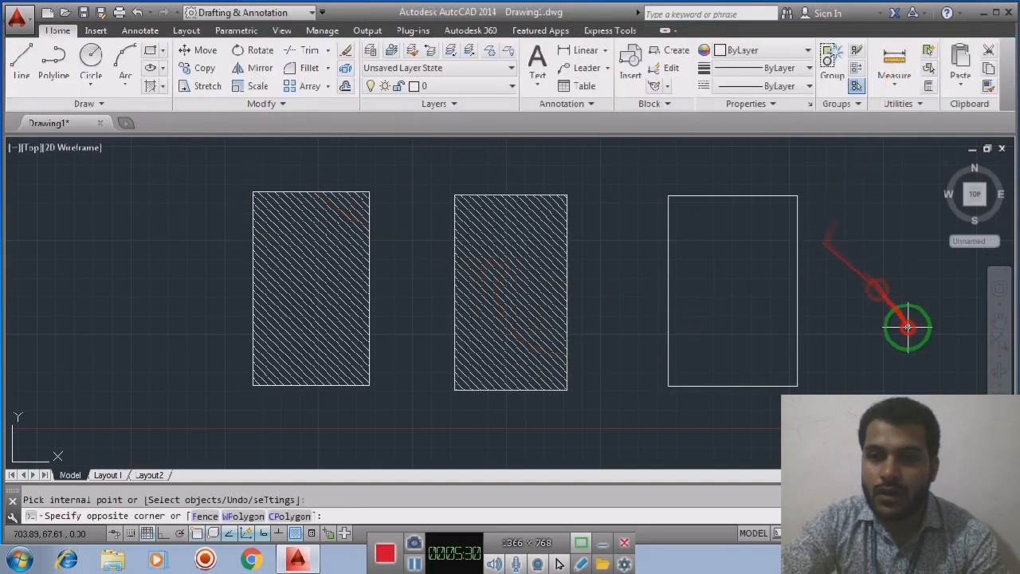
click(906, 326)
click(529, 330)
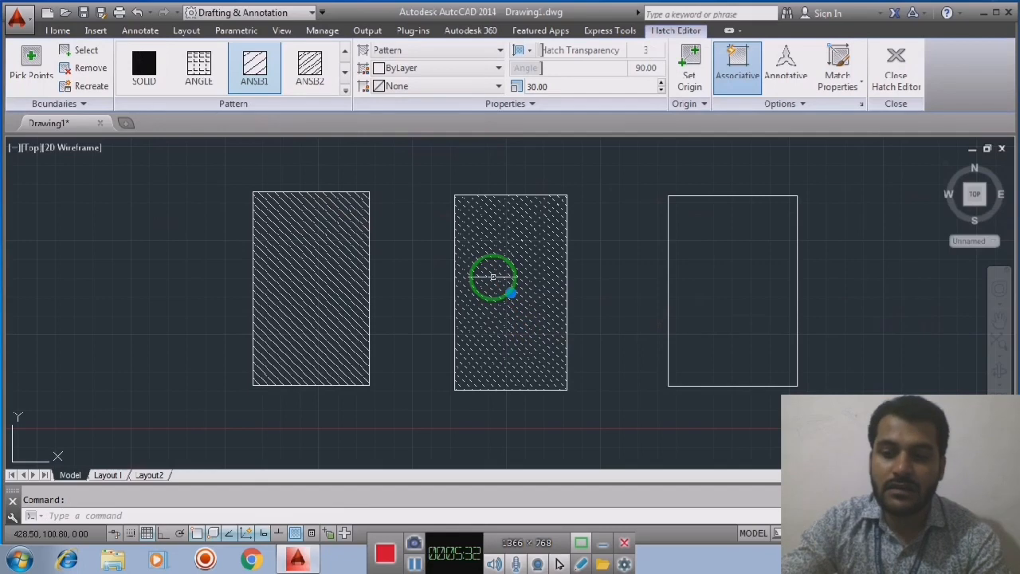
key(Escape)
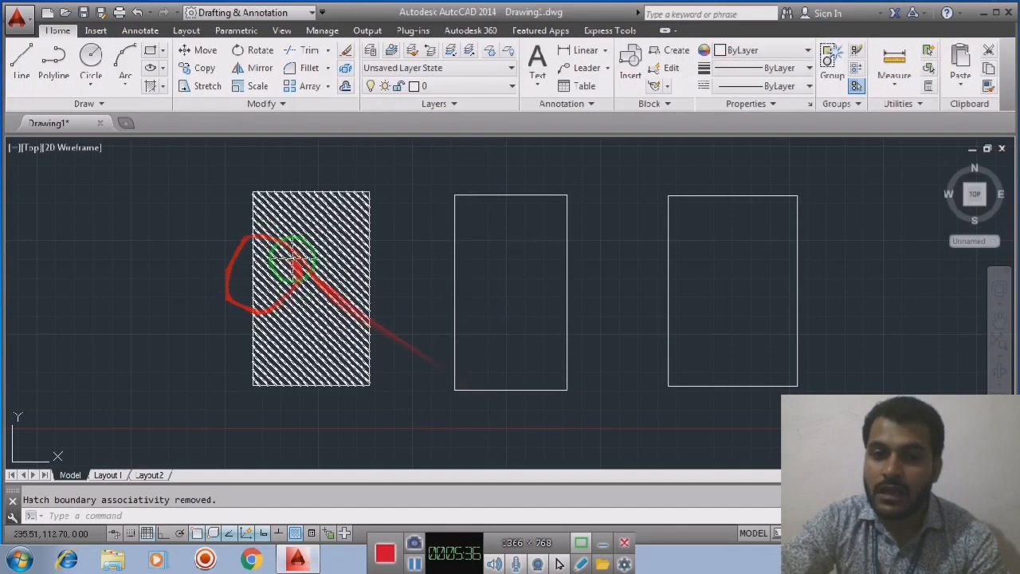
click(356, 344)
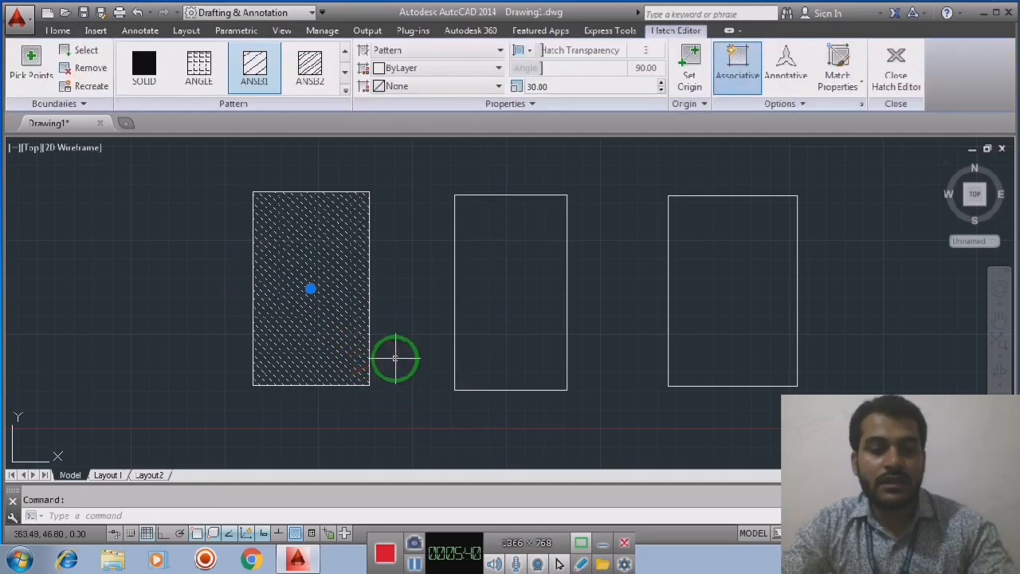
click(894, 75)
click(895, 72)
click(856, 175)
click(875, 254)
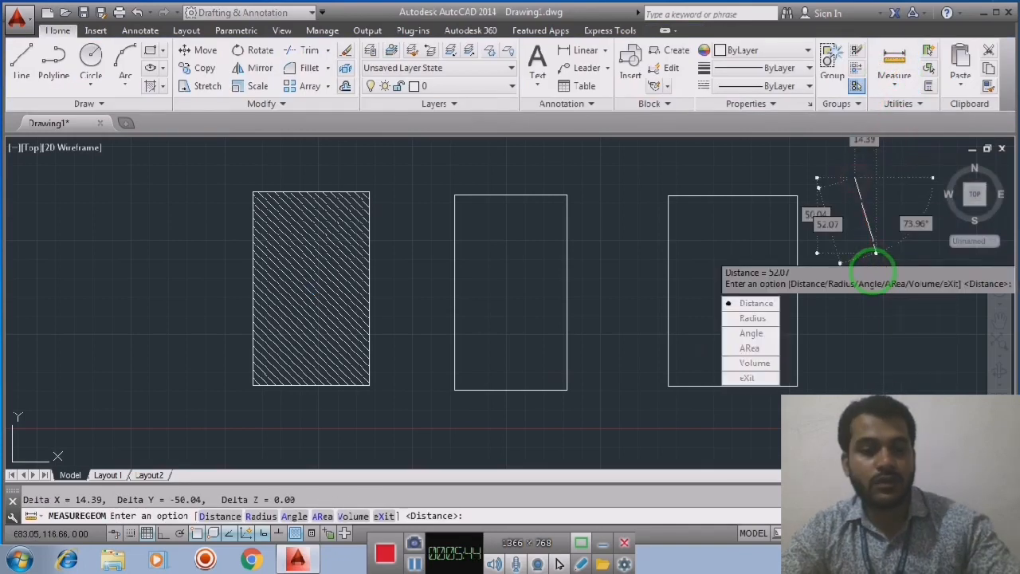
key(Escape)
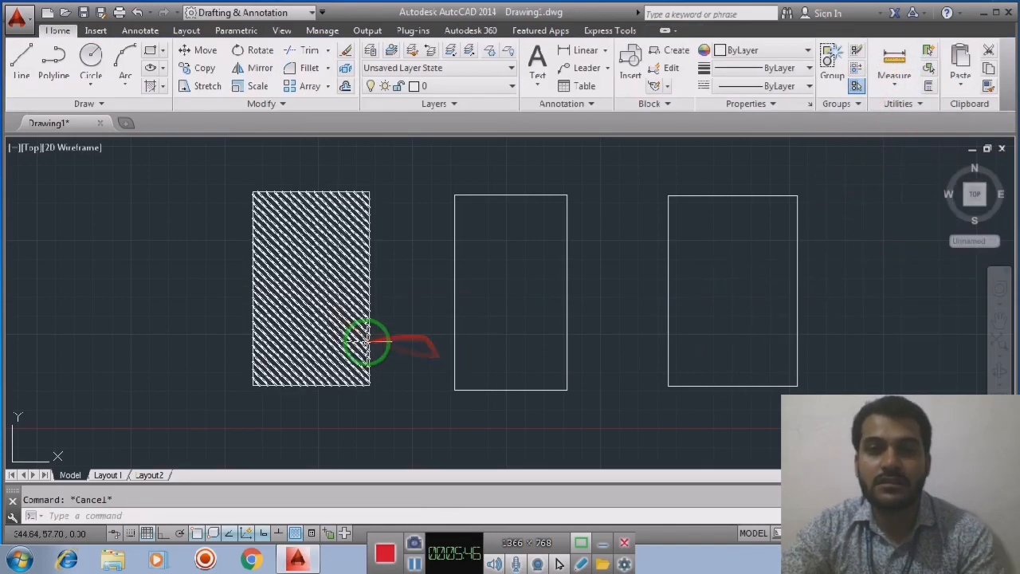
Select the left rectangle's hatch for editing, dismiss its quick properties and choose Pattern as the hatch type.
click(332, 269)
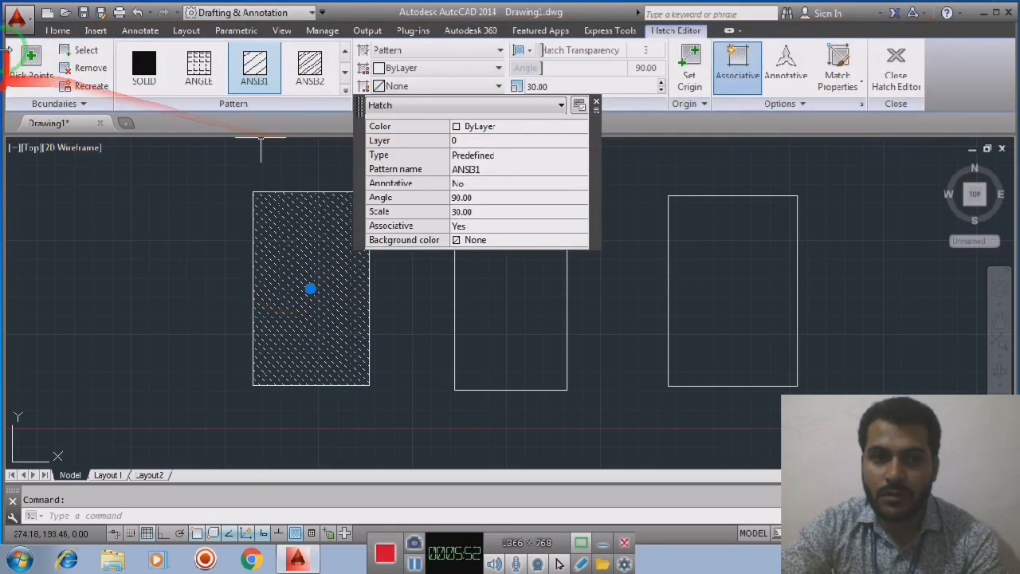
click(597, 105)
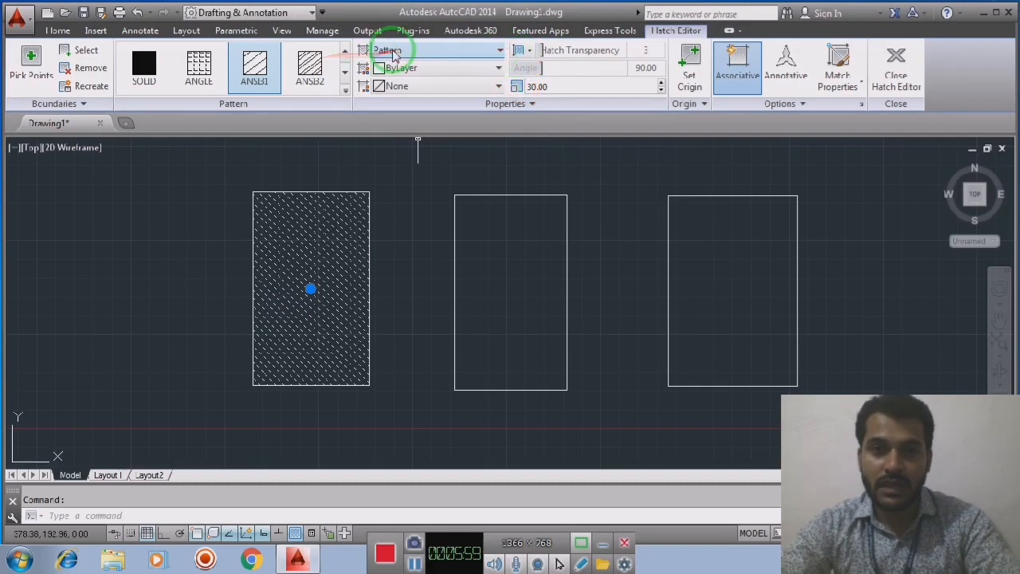
click(500, 51)
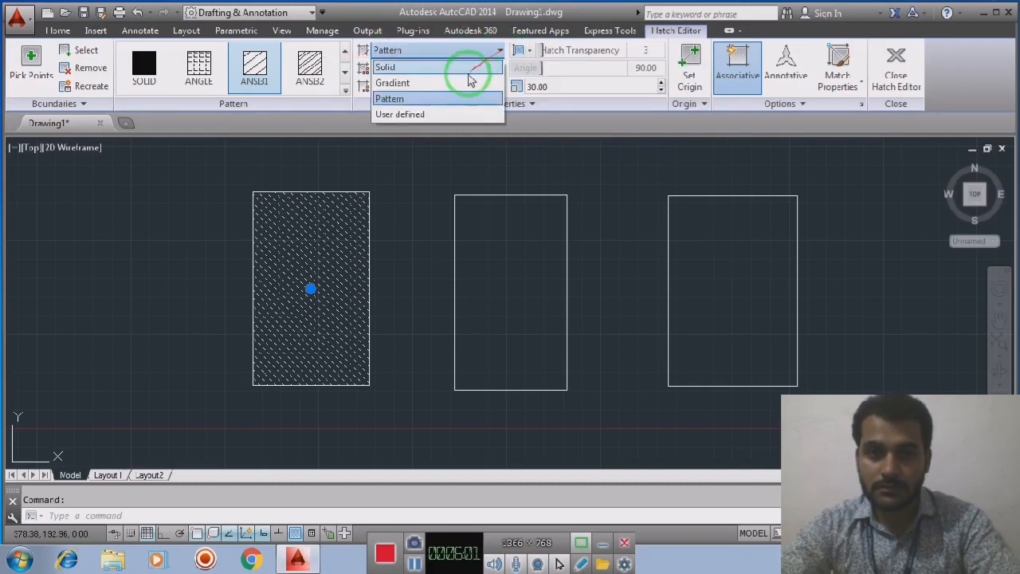
click(400, 100)
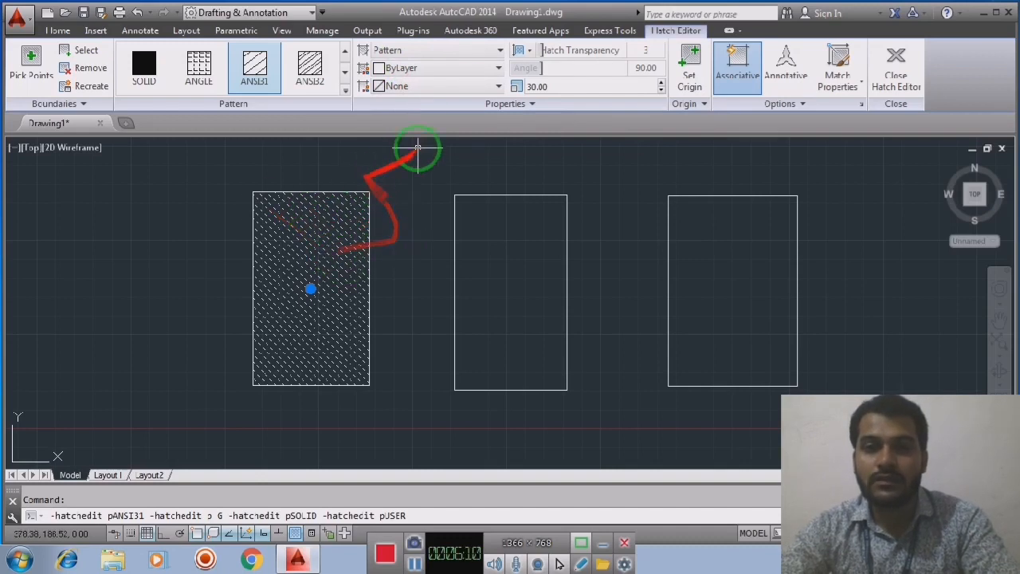
Set the left rectangle's hatch color to Red and finish editing the hatch.
click(498, 71)
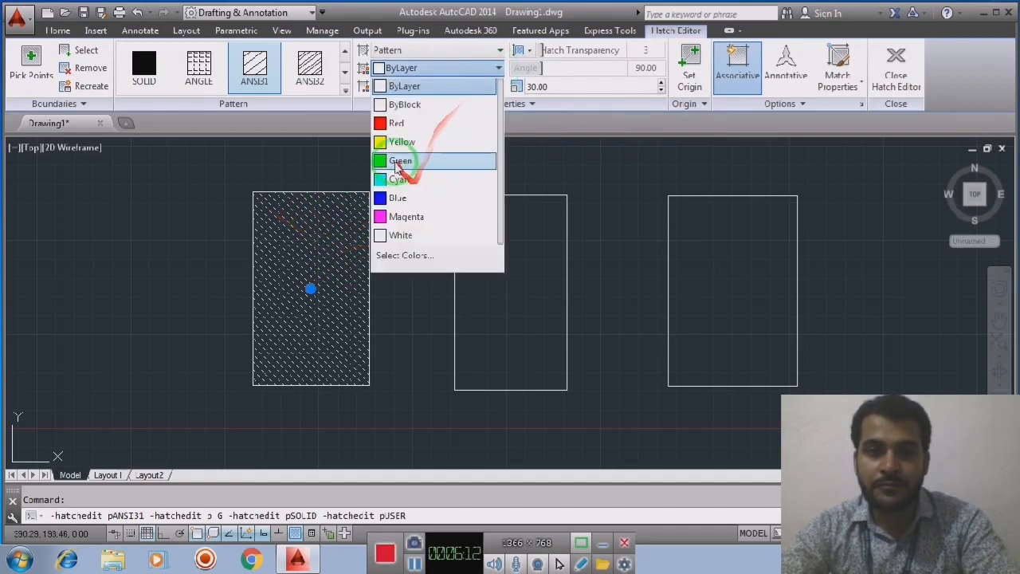
click(409, 126)
click(907, 64)
scroll(359, 275, up, 5)
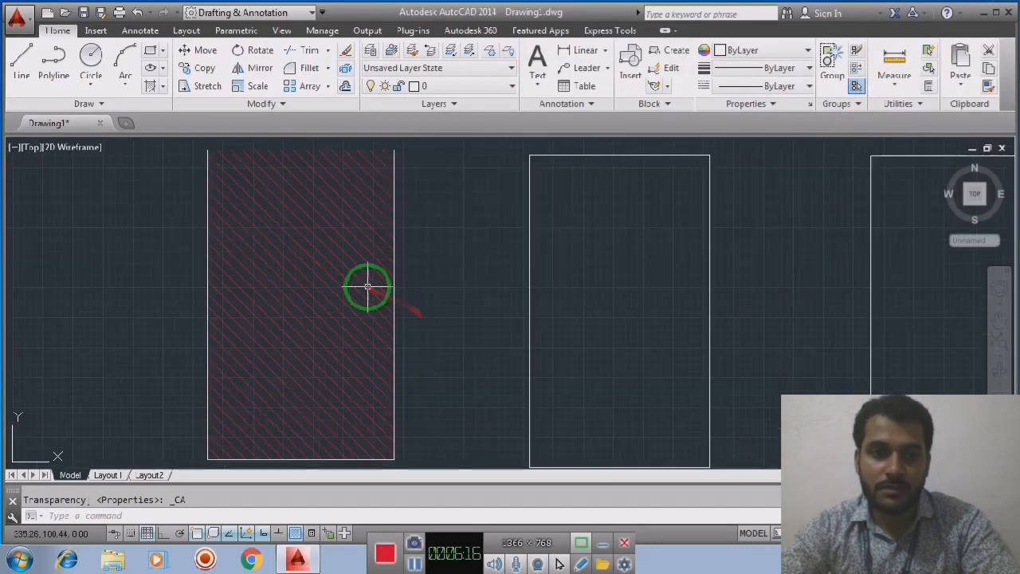
scroll(416, 274, down, 5)
click(415, 274)
scroll(446, 275, up, 6)
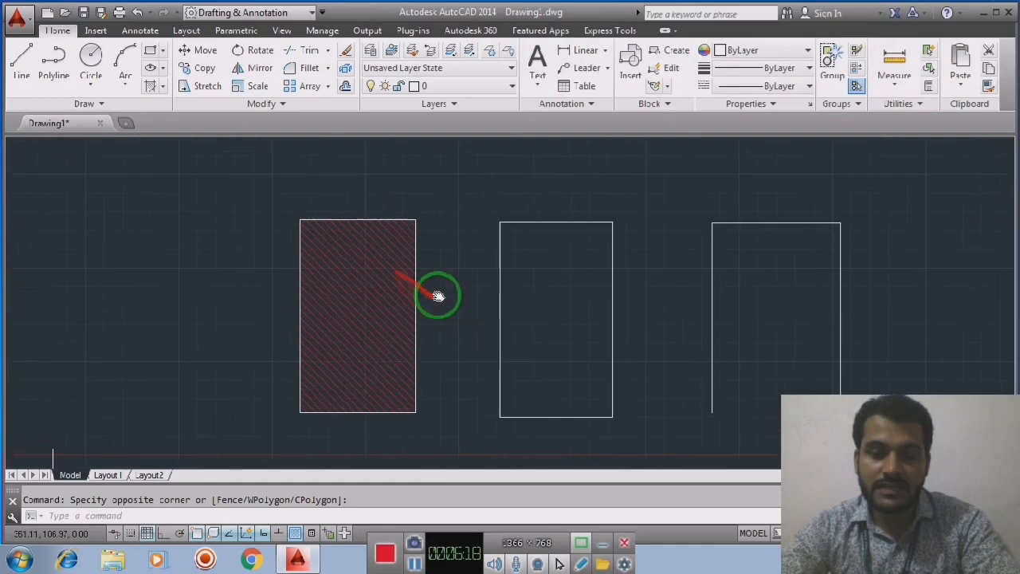
scroll(457, 269, down, 5)
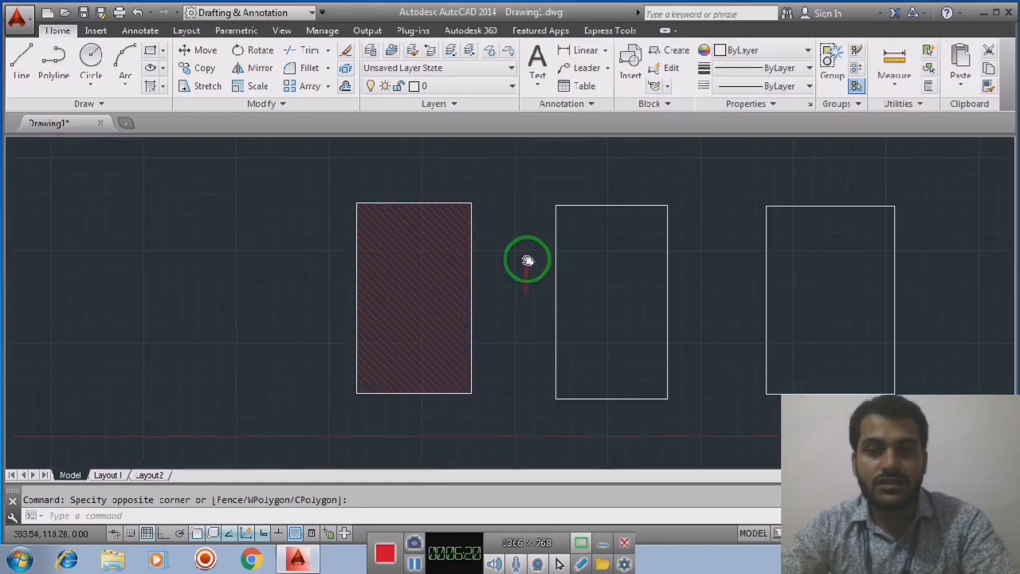
Set the background color of the left rectangle's hatch to Yellow and finish editing the hatch.
scroll(517, 256, down, 2)
scroll(514, 256, up, 2)
scroll(457, 265, up, 10)
scroll(513, 290, down, 6)
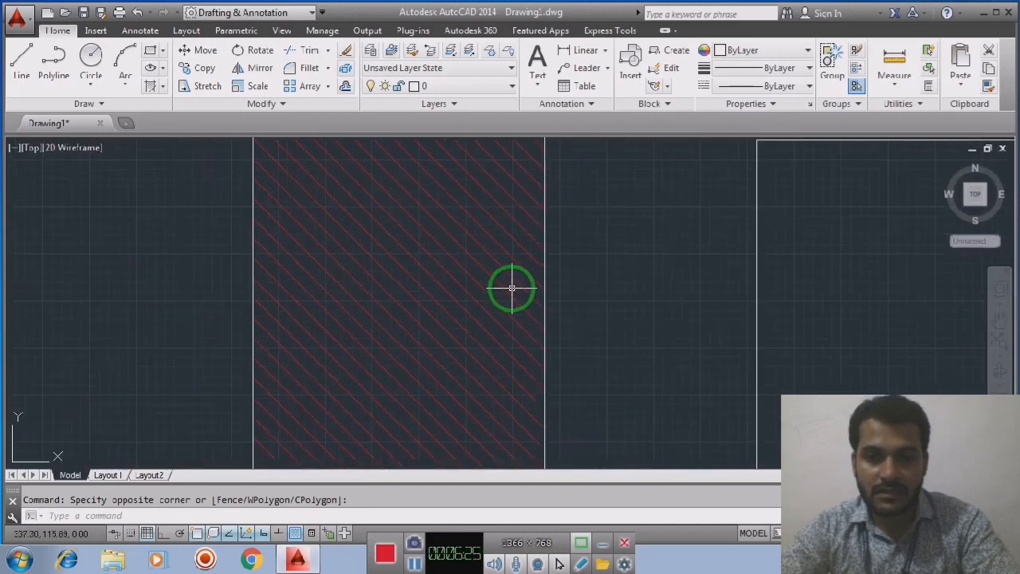
click(507, 327)
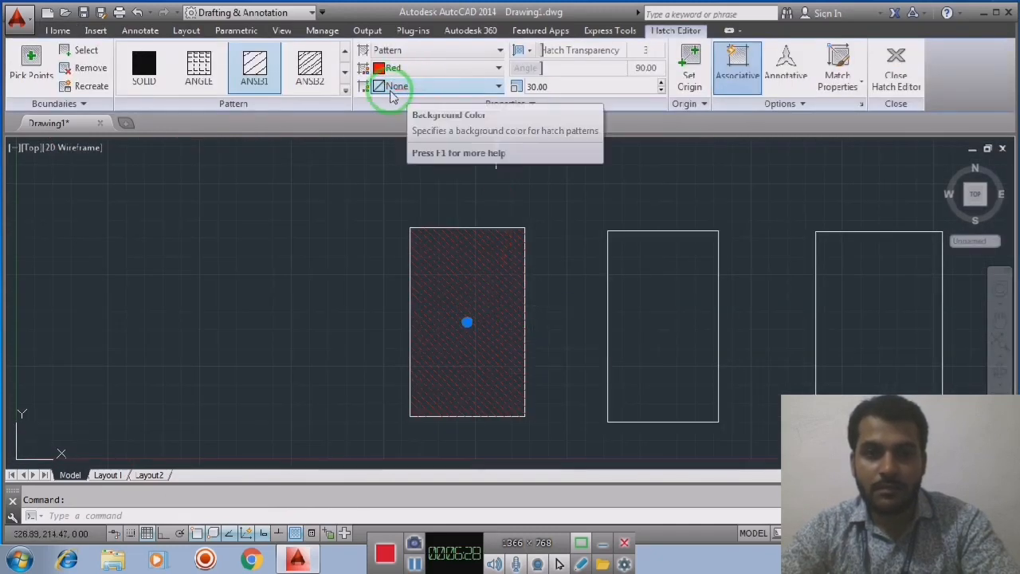
click(497, 87)
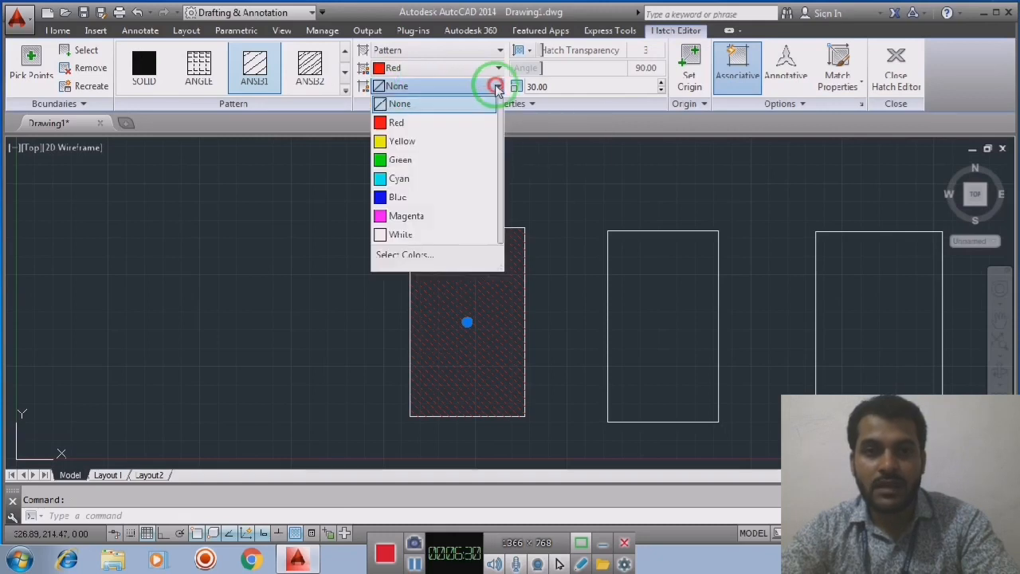
click(411, 143)
click(912, 76)
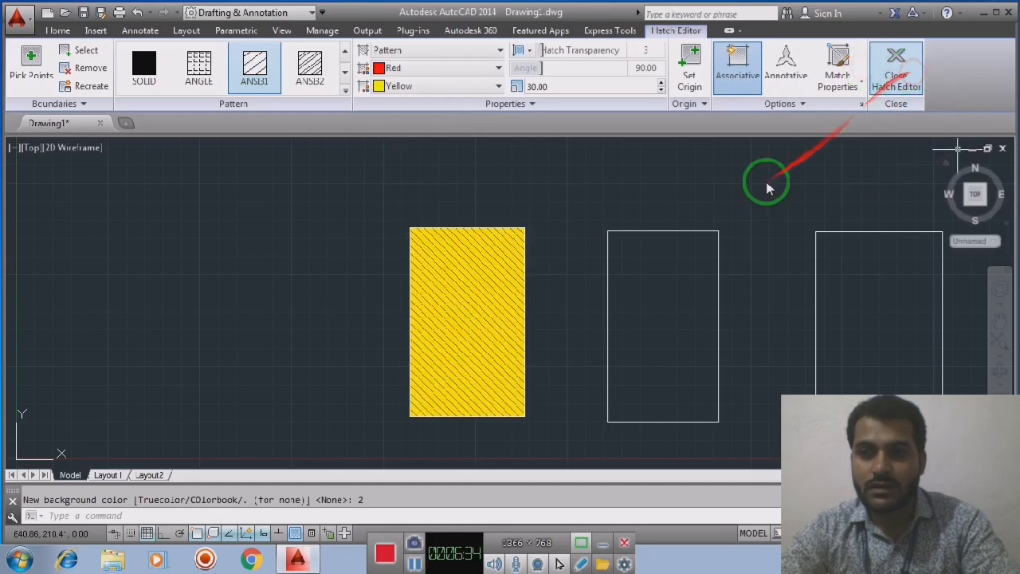
Examine the left rectangle's red hatch lines against the yellow background up close.
scroll(535, 299, up, 4)
middle_drag(588, 260, 602, 308)
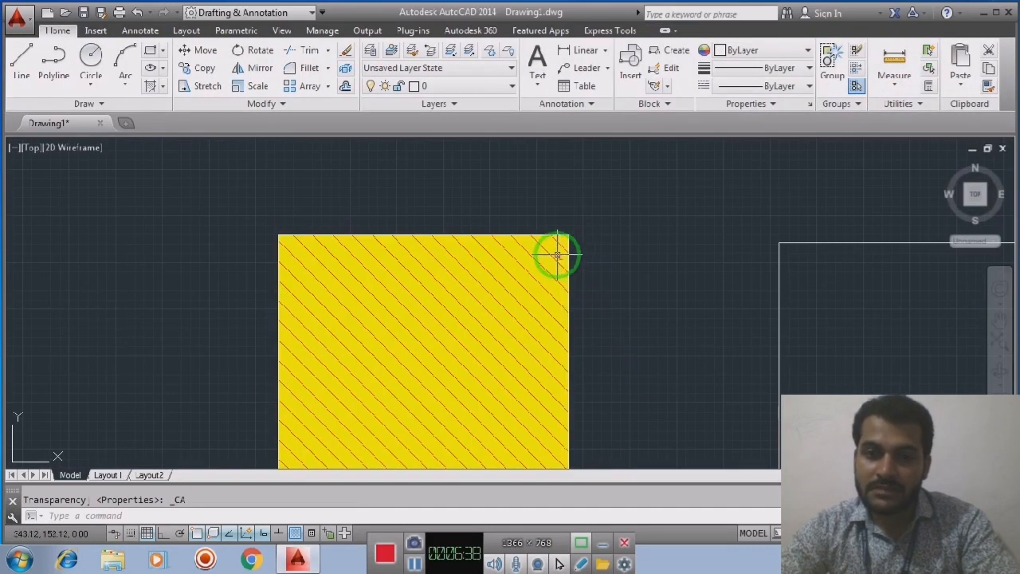
scroll(576, 257, up, 2)
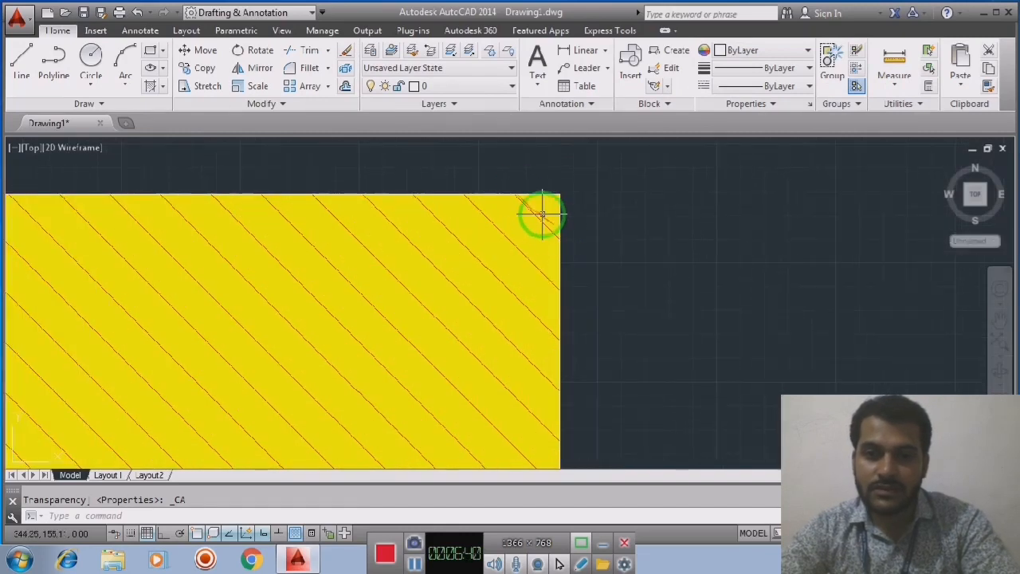
scroll(619, 276, down, 3)
middle_drag(661, 274, 609, 207)
scroll(593, 269, down, 2)
middle_drag(600, 268, 549, 261)
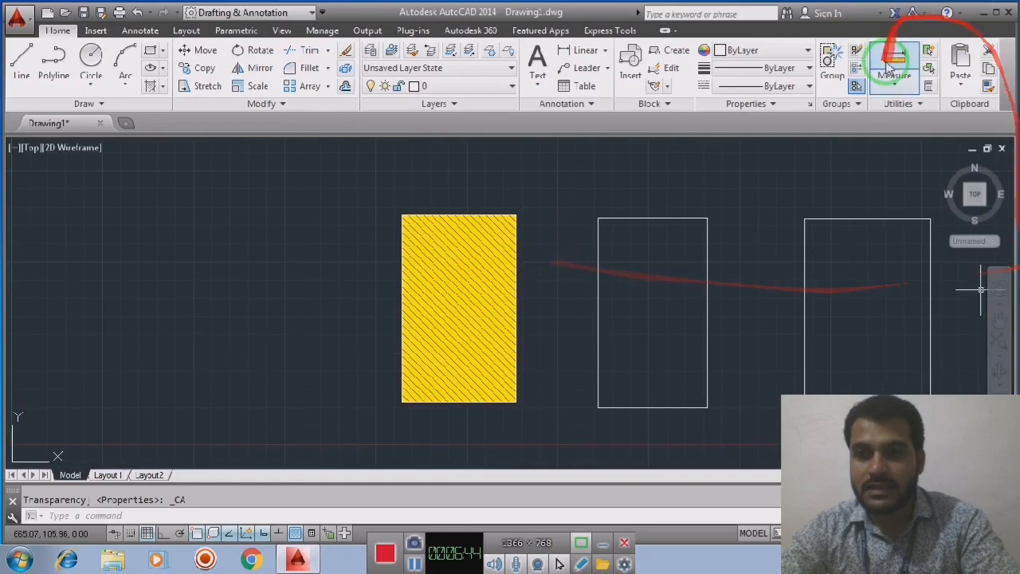
Set the left rectangle's hatch background to None and its color to ByLayer, and finish editing the hatch.
click(484, 273)
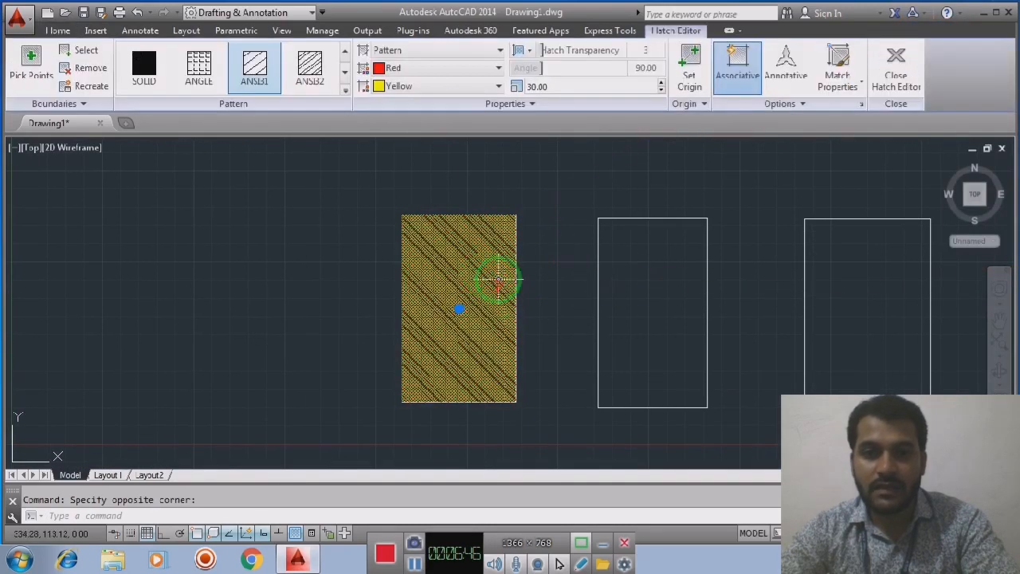
click(428, 94)
click(414, 100)
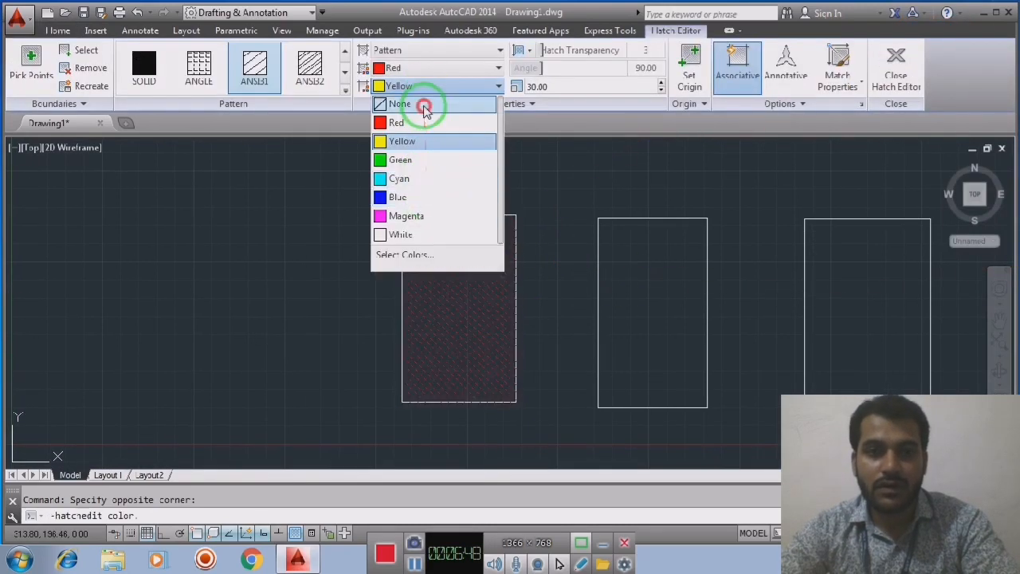
click(468, 70)
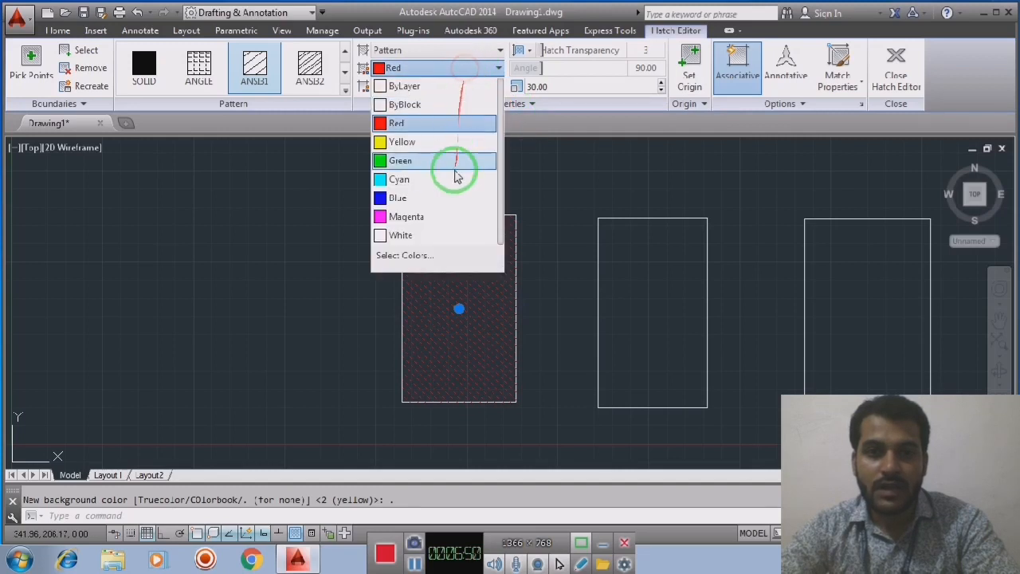
click(428, 88)
click(892, 72)
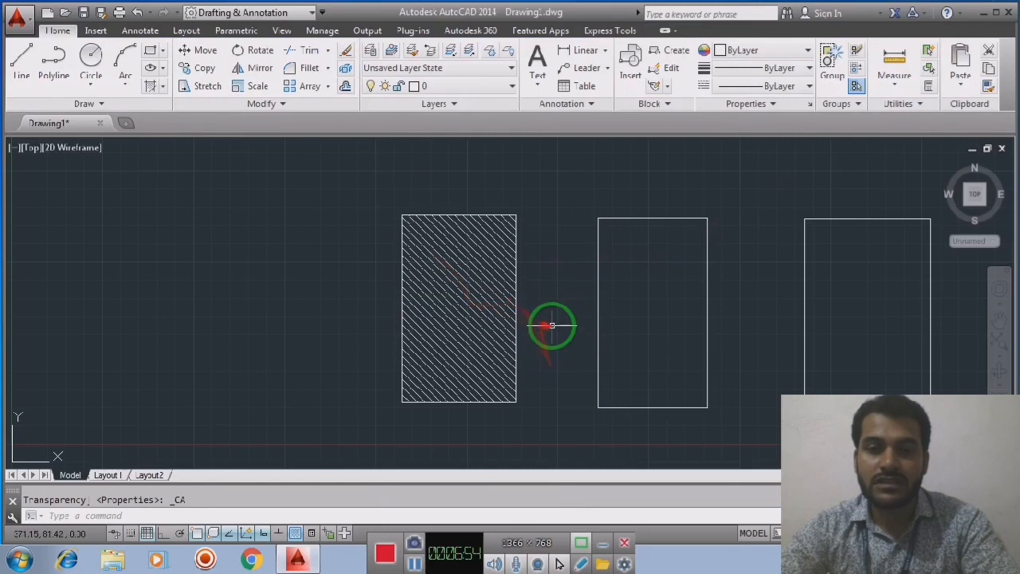
Raise the transparency of the left rectangle's hatch to about 82 and finish editing the hatch.
click(550, 363)
click(498, 339)
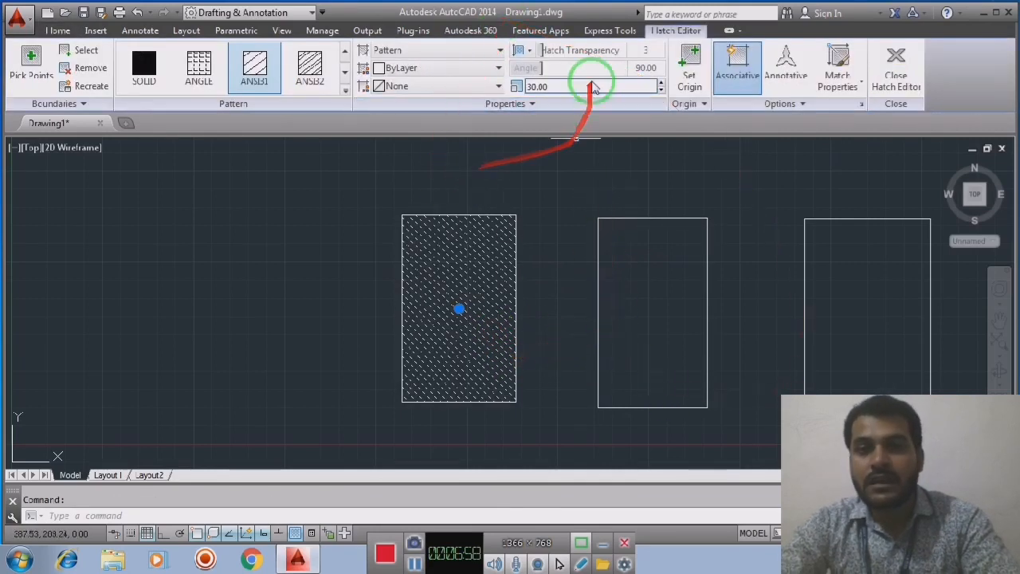
click(550, 243)
click(540, 75)
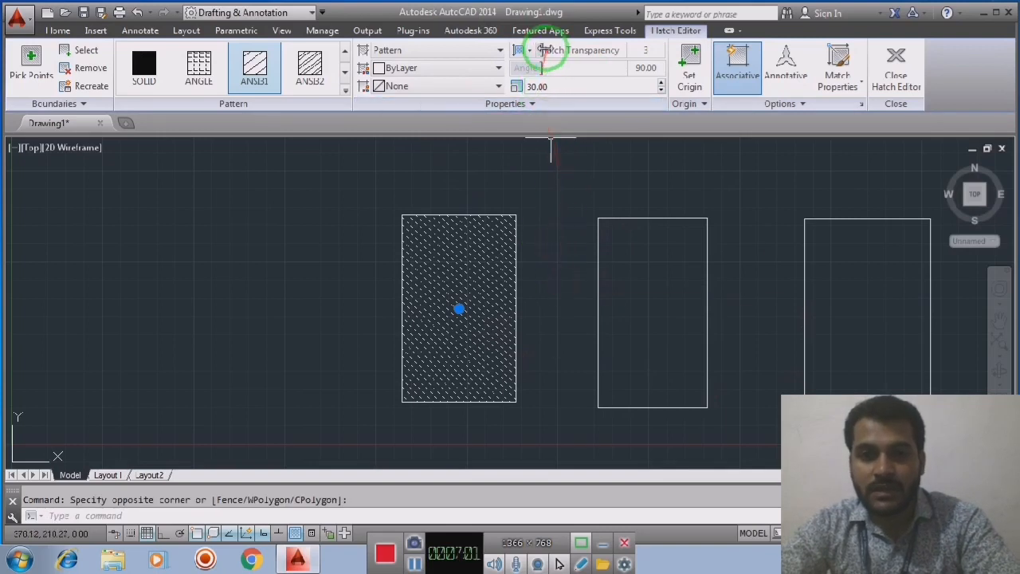
click(561, 52)
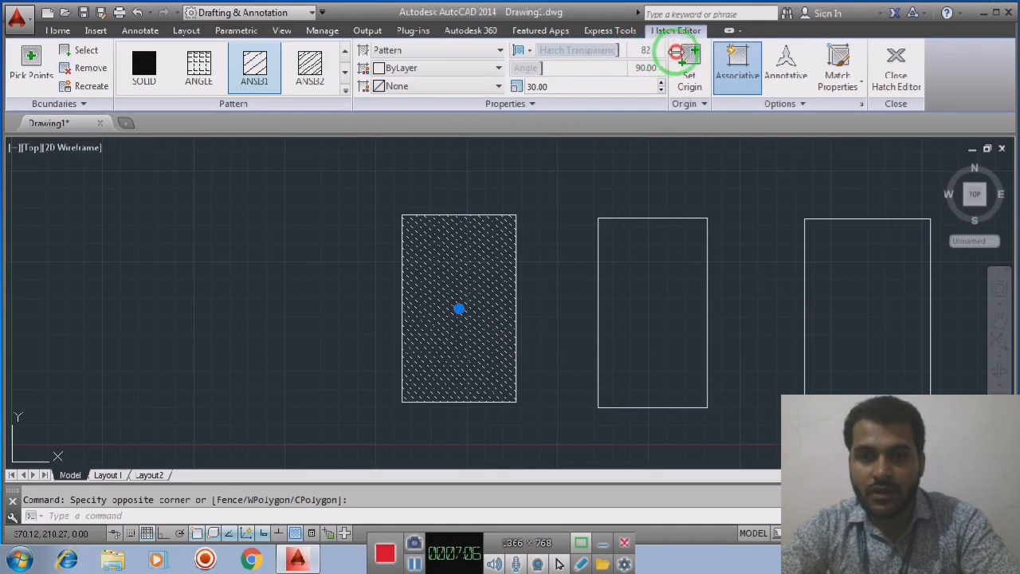
click(895, 63)
click(634, 185)
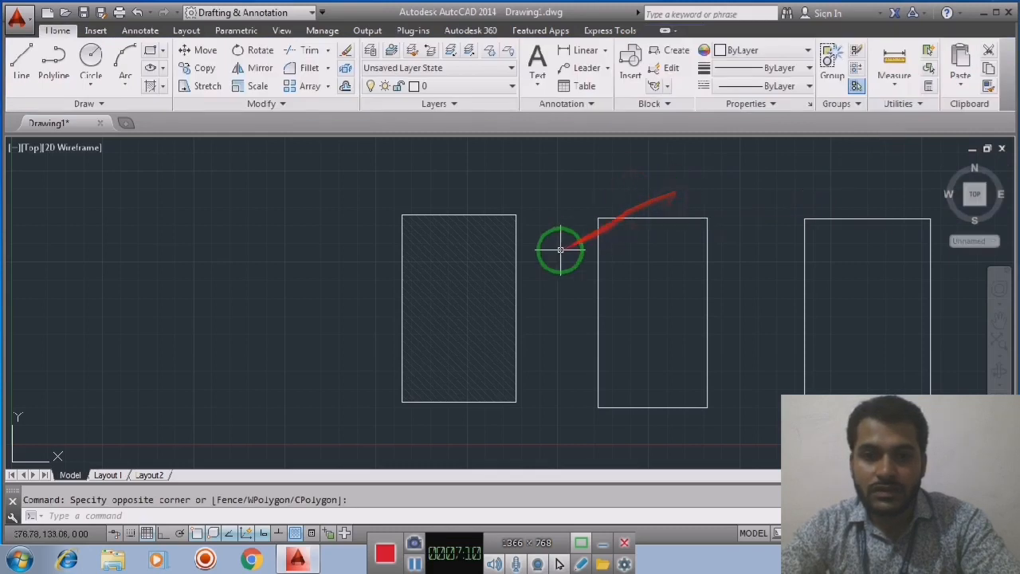
Lower the transparency of the left rectangle's hatch to 9 and finish editing the hatch.
scroll(559, 274, up, 2)
mouse_move(555, 264)
middle_down()
mouse_move(595, 212)
mouse_move(602, 234)
mouse_move(567, 253)
middle_up()
scroll(602, 233, down, 2)
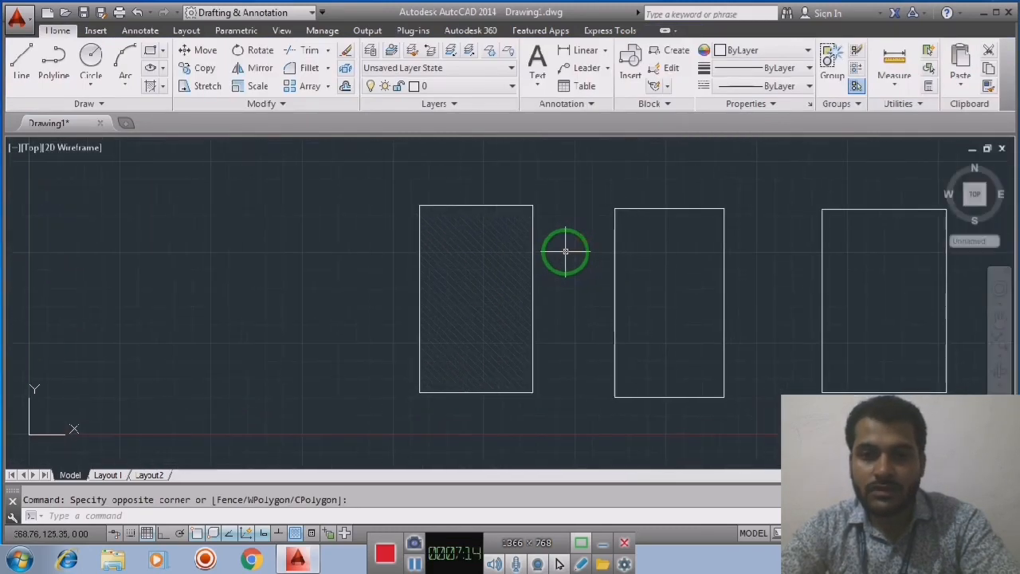
click(522, 266)
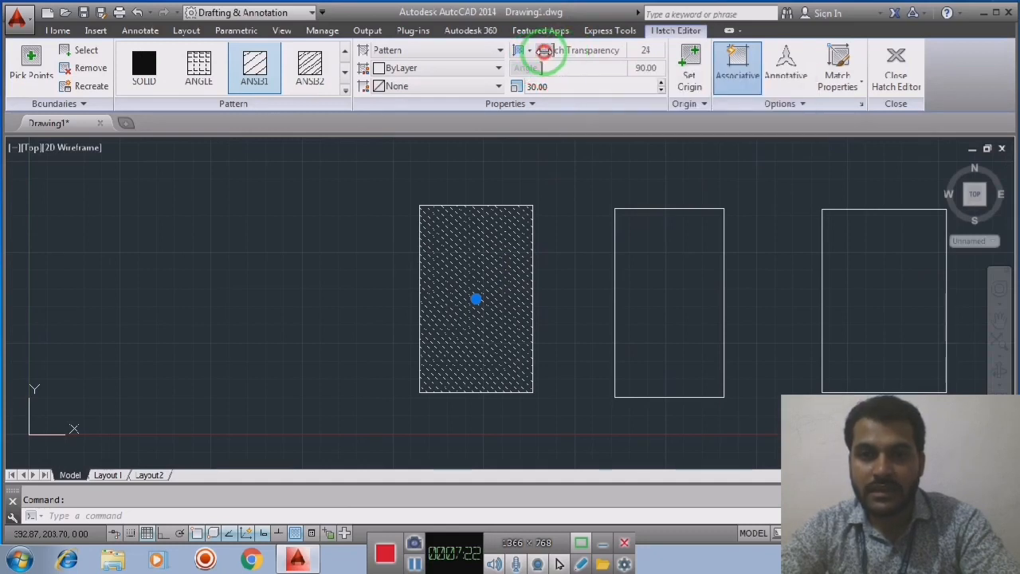
click(894, 56)
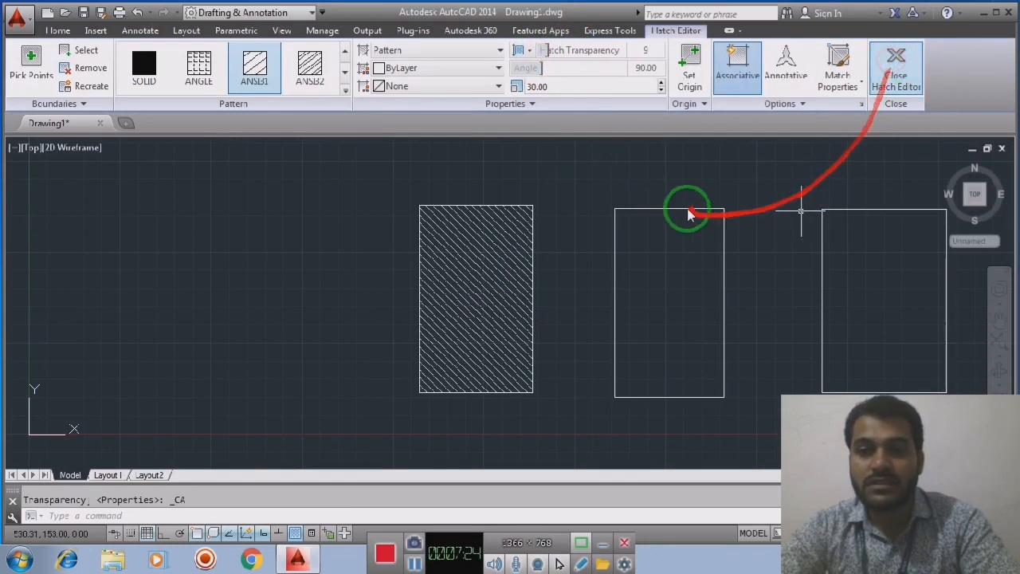
click(699, 149)
click(743, 199)
scroll(592, 247, up, 4)
middle_drag(592, 247, 671, 315)
scroll(611, 275, down, 4)
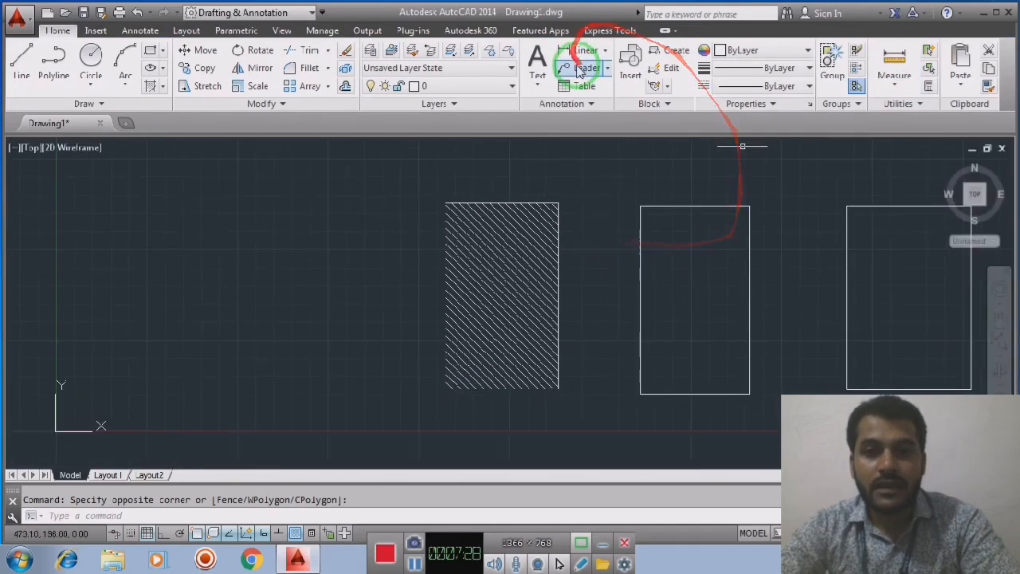
Set the left rectangle's hatch angle to 90 and its scale to 50, and finish editing the hatch.
click(558, 253)
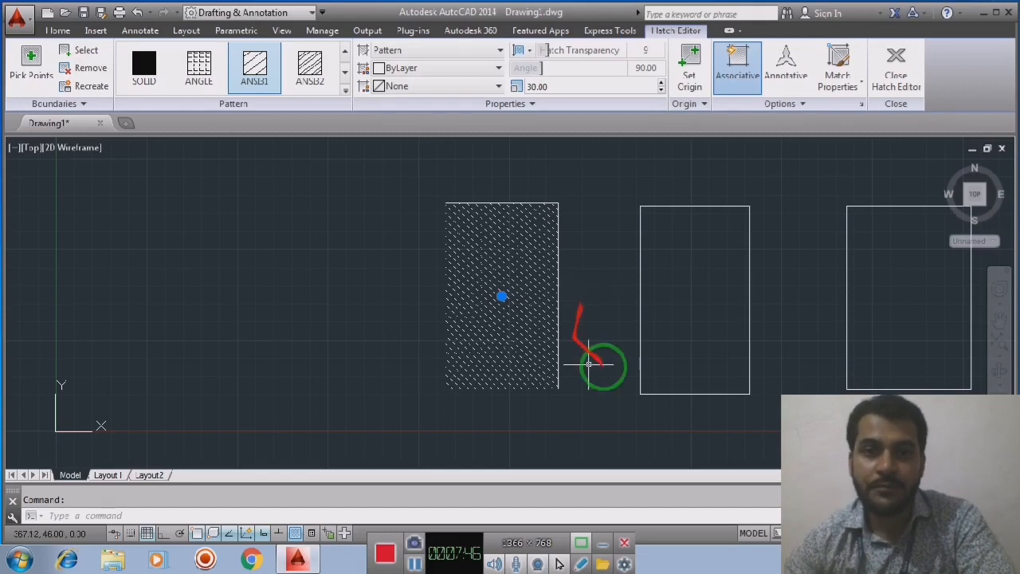
click(538, 69)
mouse_move(541, 67)
mouse_down()
mouse_move(646, 70)
mouse_move(518, 75)
mouse_move(623, 84)
mouse_move(646, 68)
mouse_up()
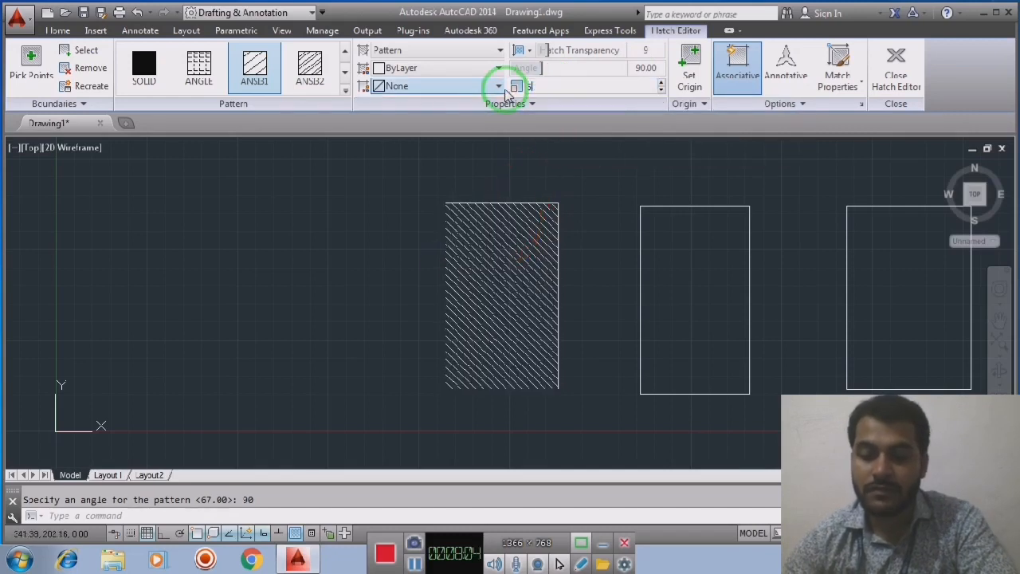
text(0)
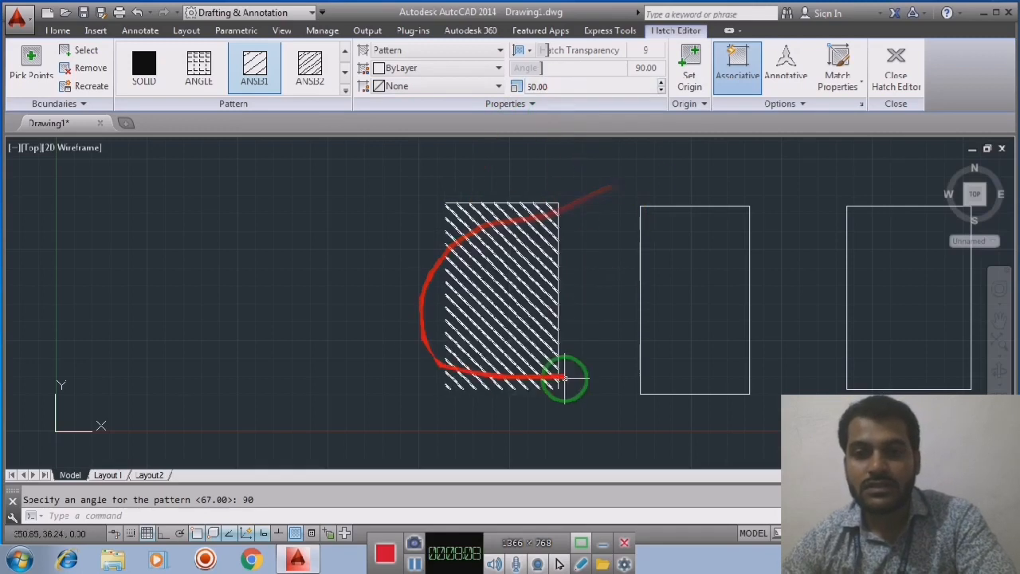
middle_drag(596, 303, 473, 320)
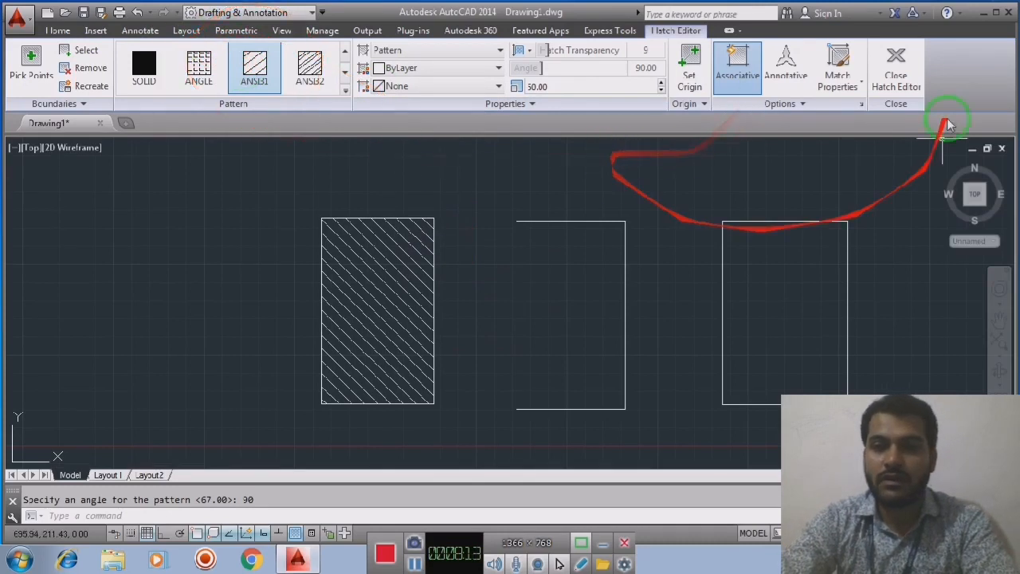
click(895, 64)
click(825, 171)
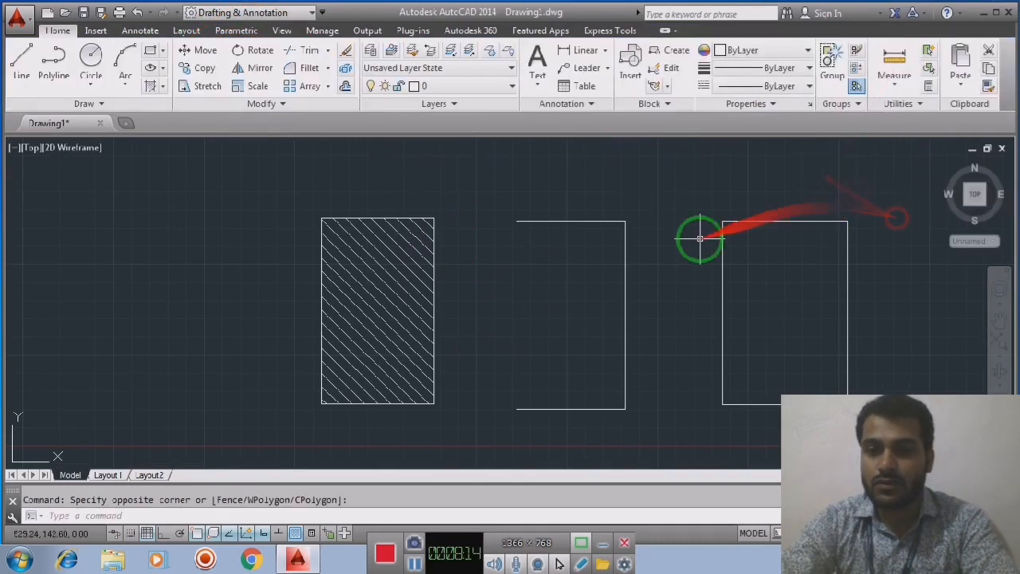
Fill the middle rectangle with a blue and yellow GR_INVSPH fill using the Gradient command.
middle_drag(644, 230, 604, 219)
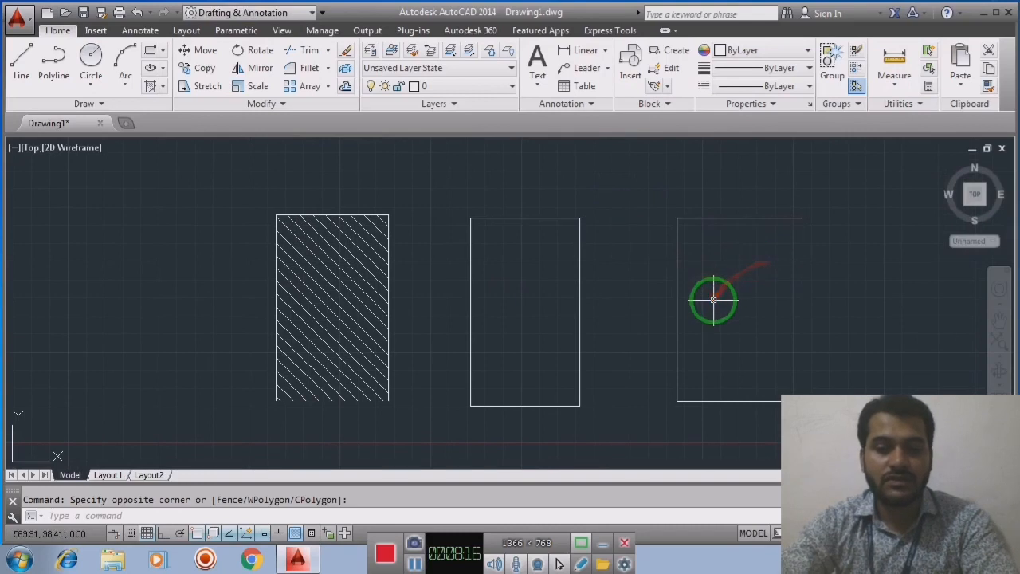
click(163, 87)
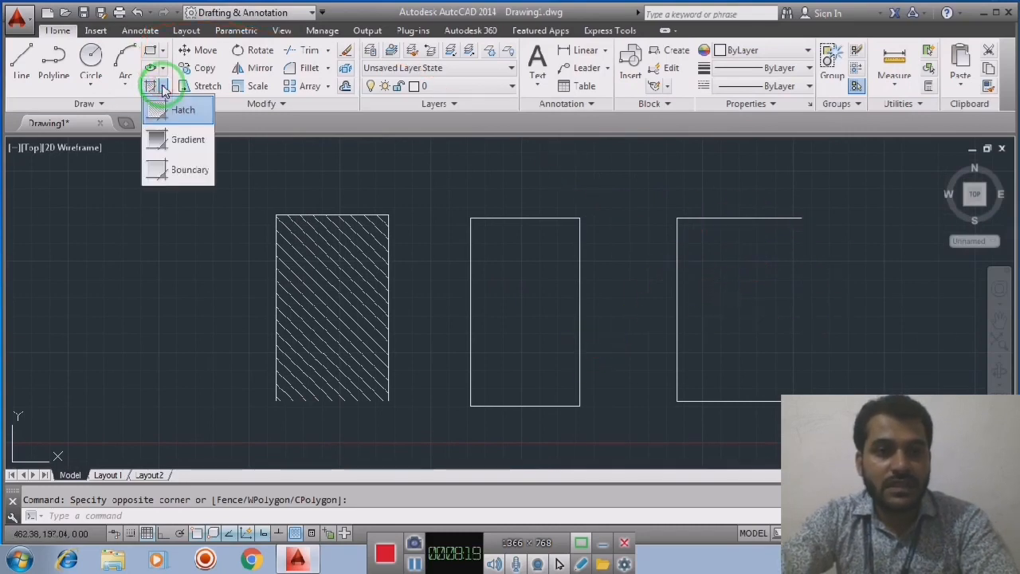
click(189, 141)
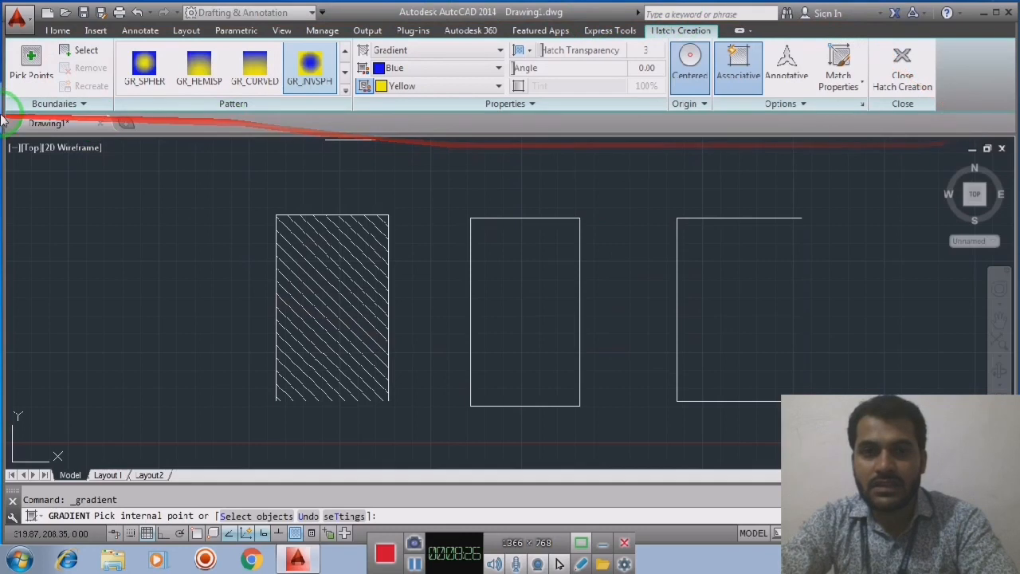
click(523, 287)
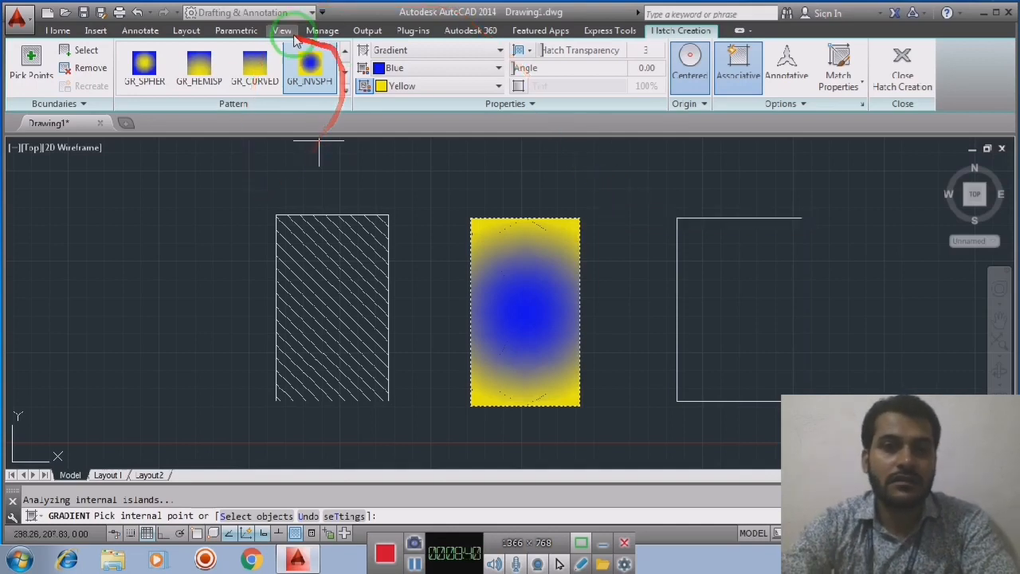
Try the GR_SPHER, GR_HEMISP and GR_CURVED patterns on the middle rectangle's gradient, and return to GR_INVSPH.
click(345, 94)
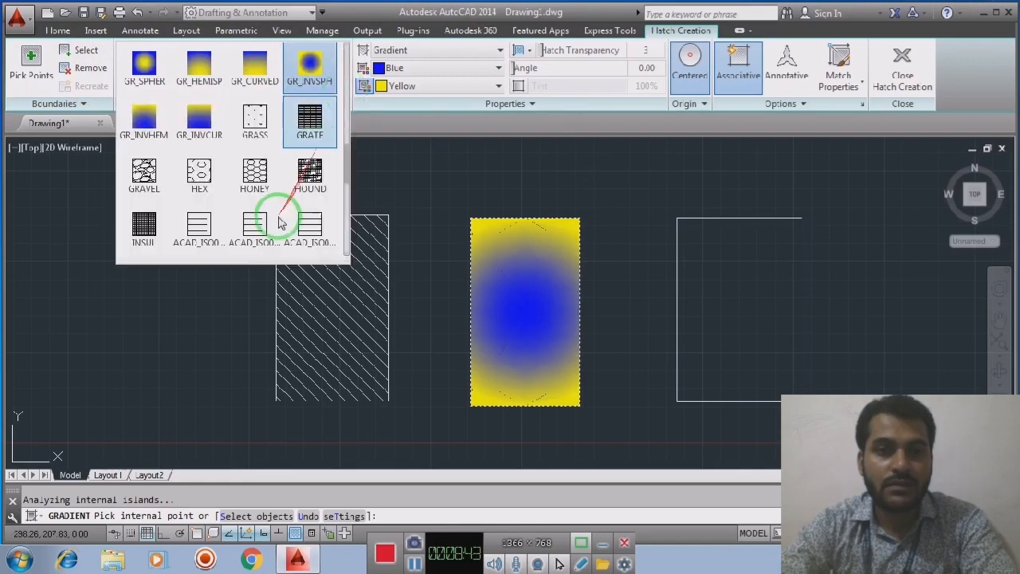
click(152, 70)
click(345, 94)
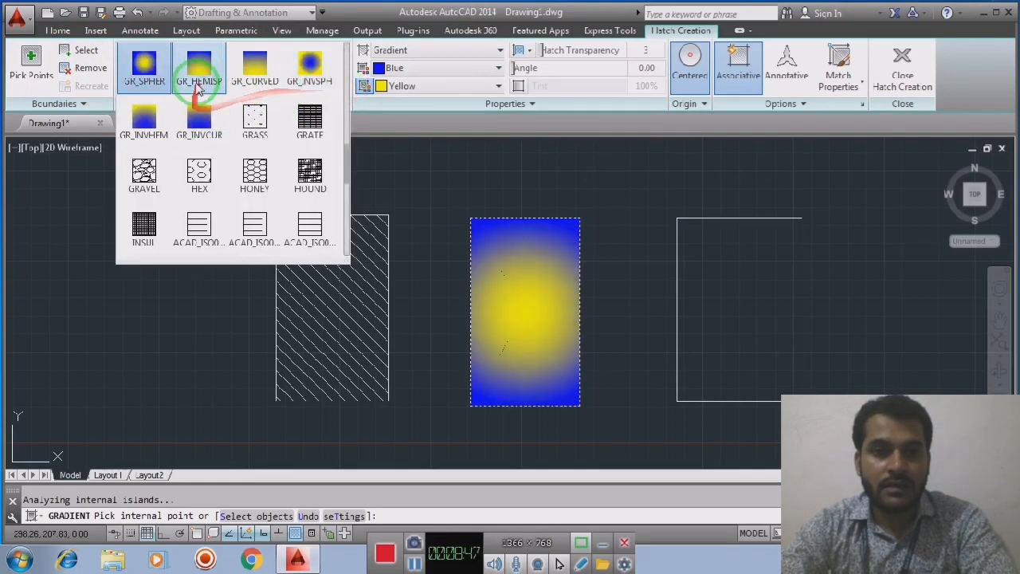
click(199, 68)
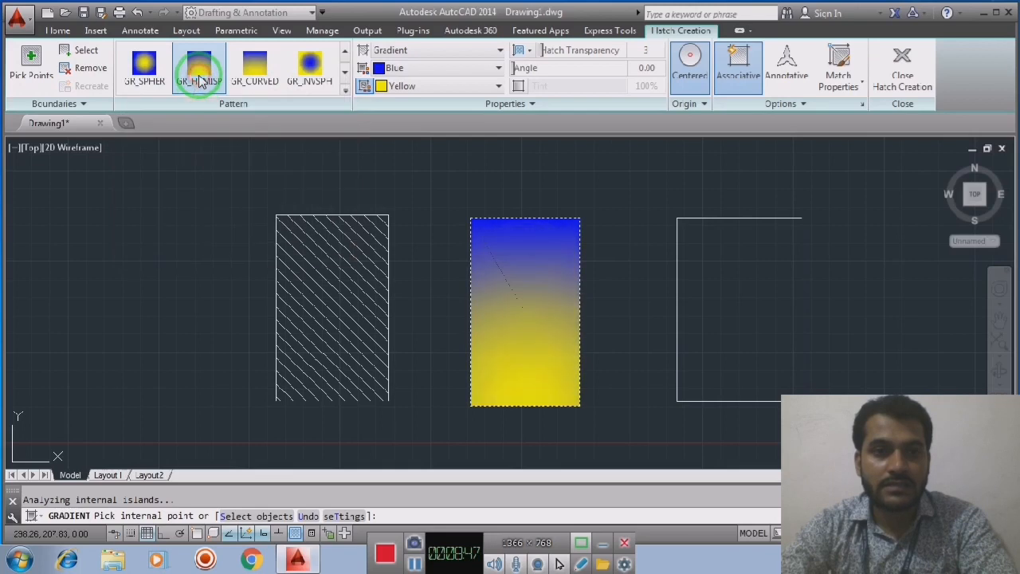
click(345, 94)
click(253, 67)
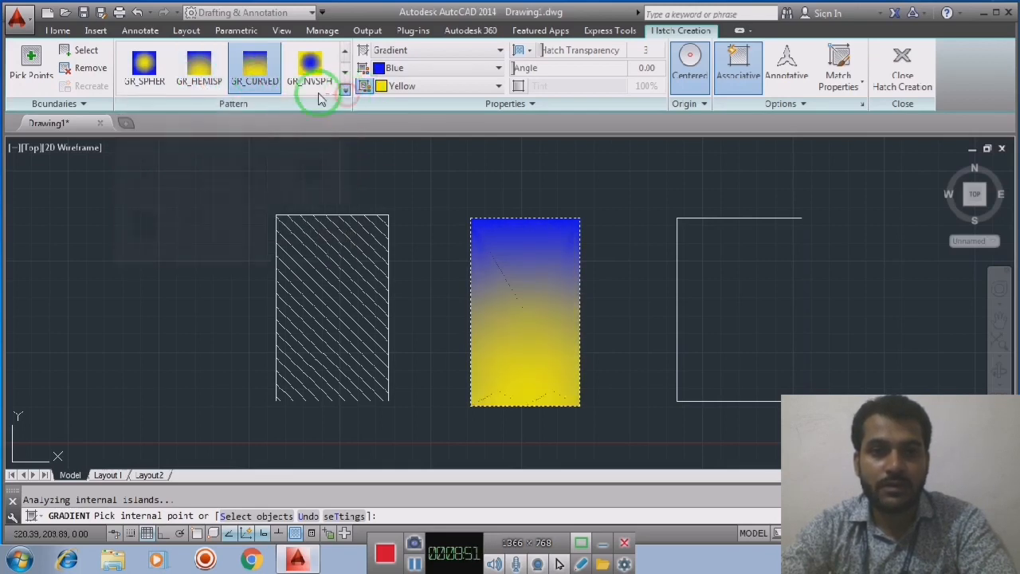
click(345, 93)
click(308, 69)
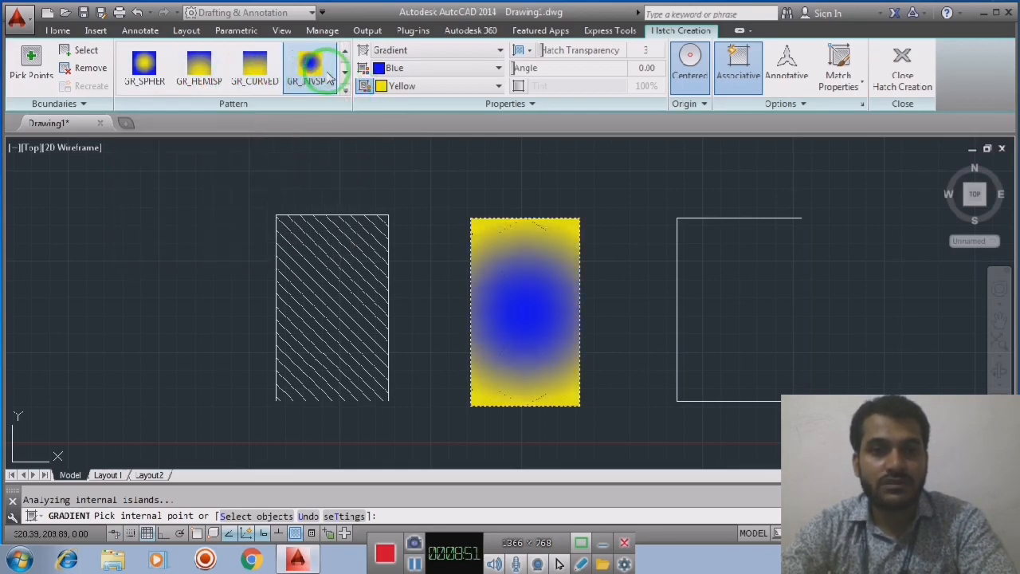
Set the middle rectangle's gradient colors to Green for the first and Magenta for the second.
click(461, 70)
click(400, 122)
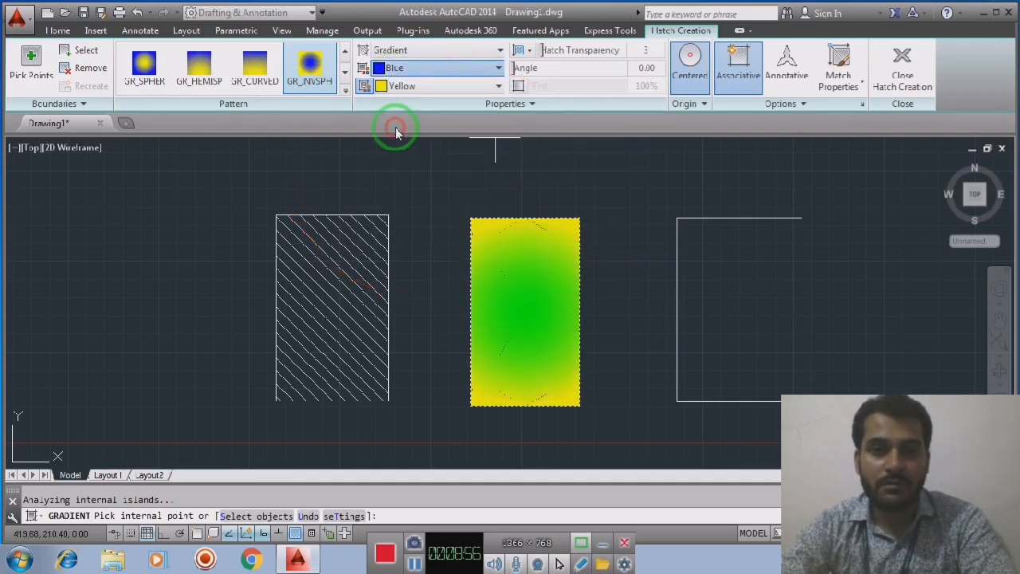
click(422, 86)
click(389, 196)
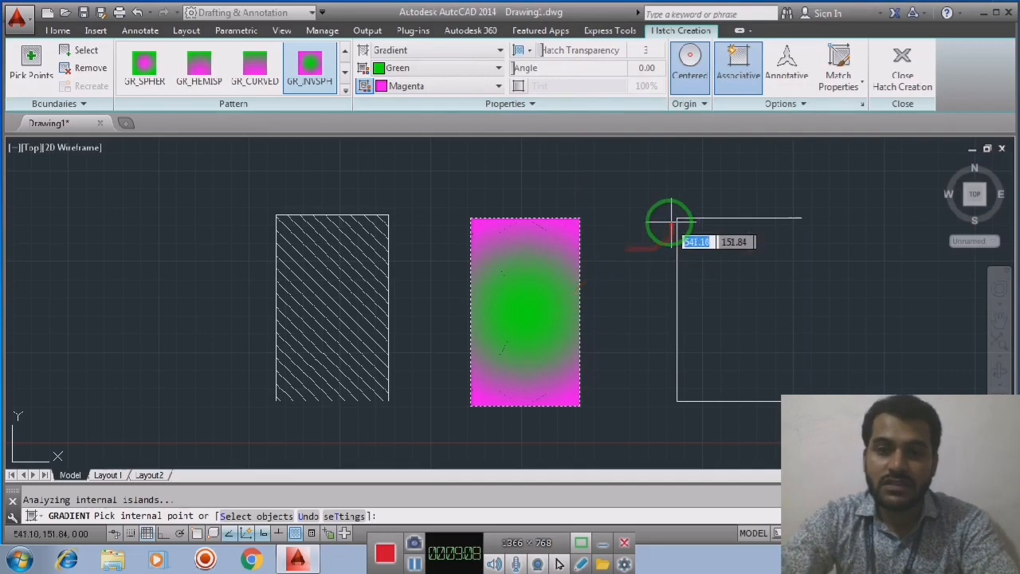
Finish the middle rectangle's gradient and erase all three rectangles together with their fills.
click(914, 77)
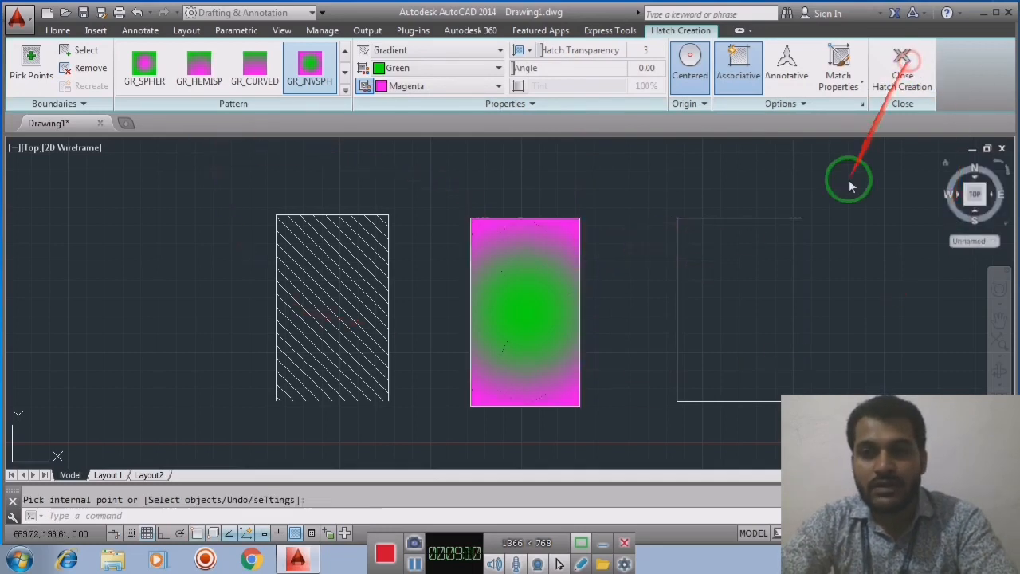
click(862, 246)
click(881, 297)
click(247, 188)
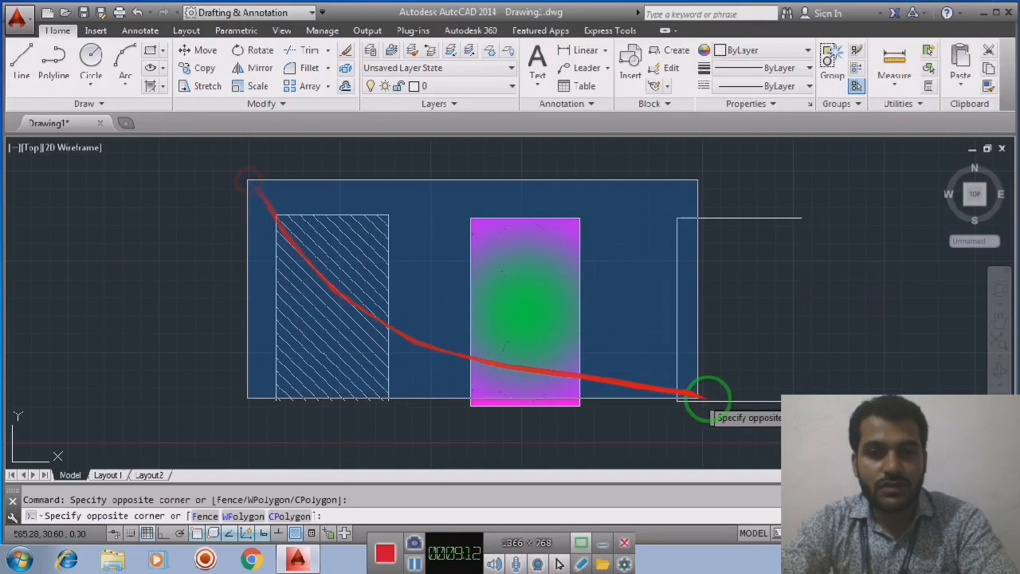
click(847, 438)
key(Delete)
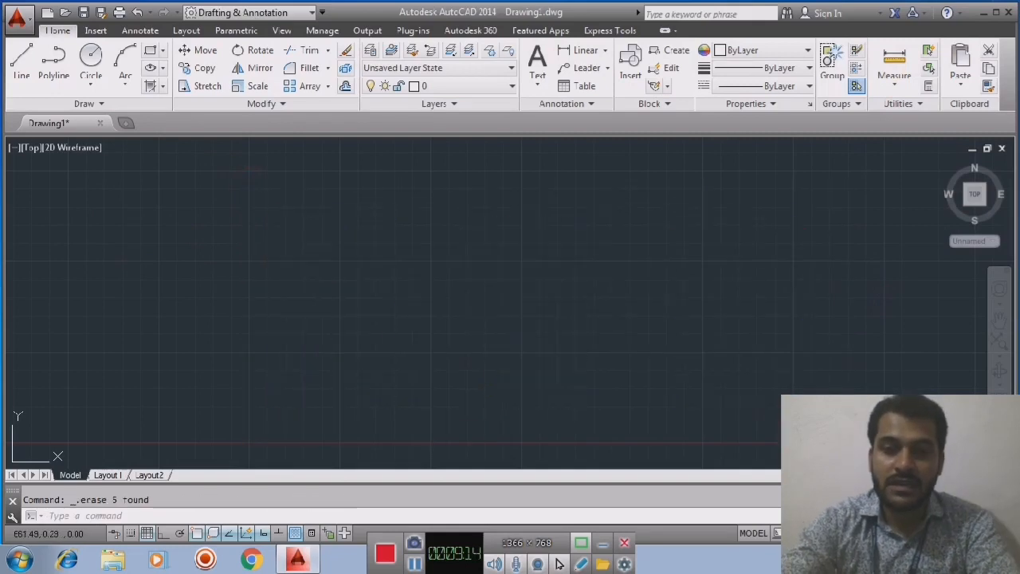
Draw a circle in the empty drawing area with the Circle command.
click(92, 63)
click(289, 302)
middle_drag(529, 311, 554, 305)
click(22, 59)
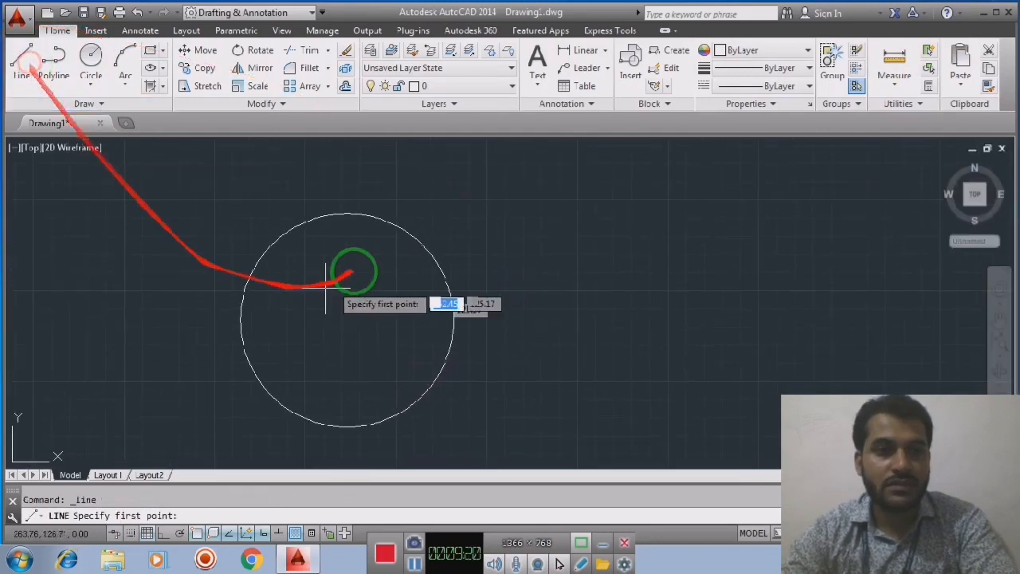
click(338, 185)
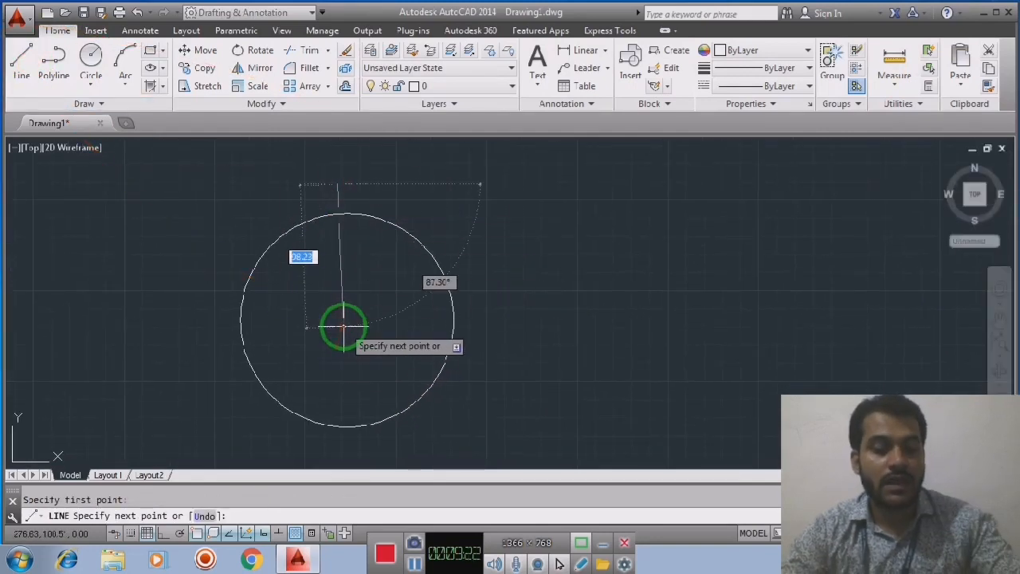
key(Escape)
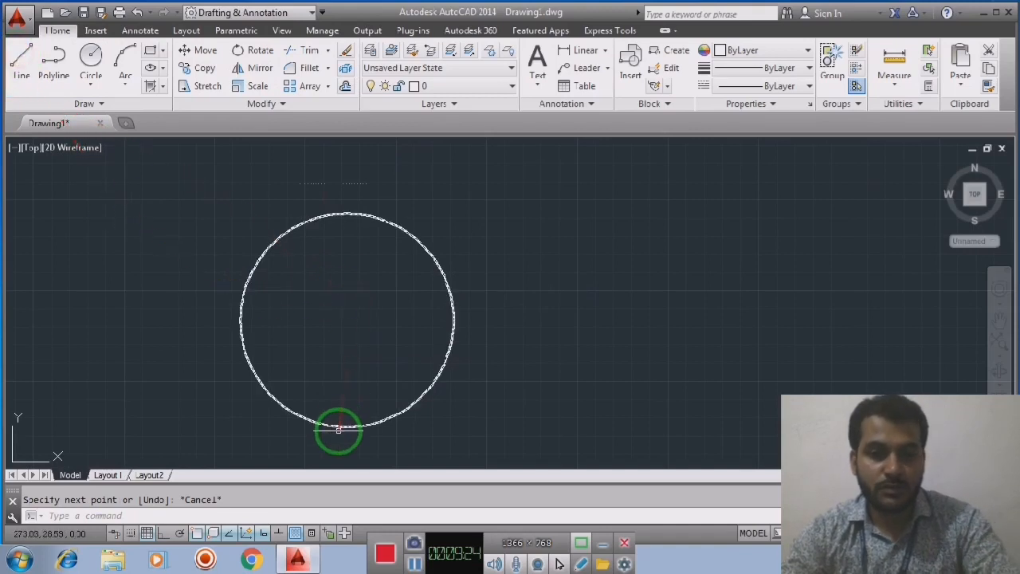
With Ortho on, draw a vertical line from the circle's center up past its upper edge.
click(21, 60)
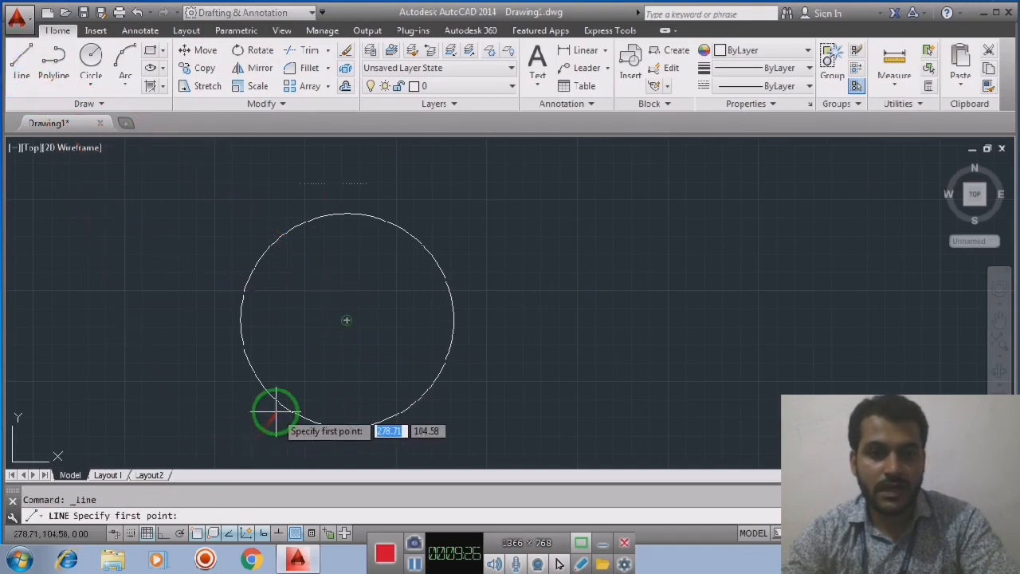
click(347, 319)
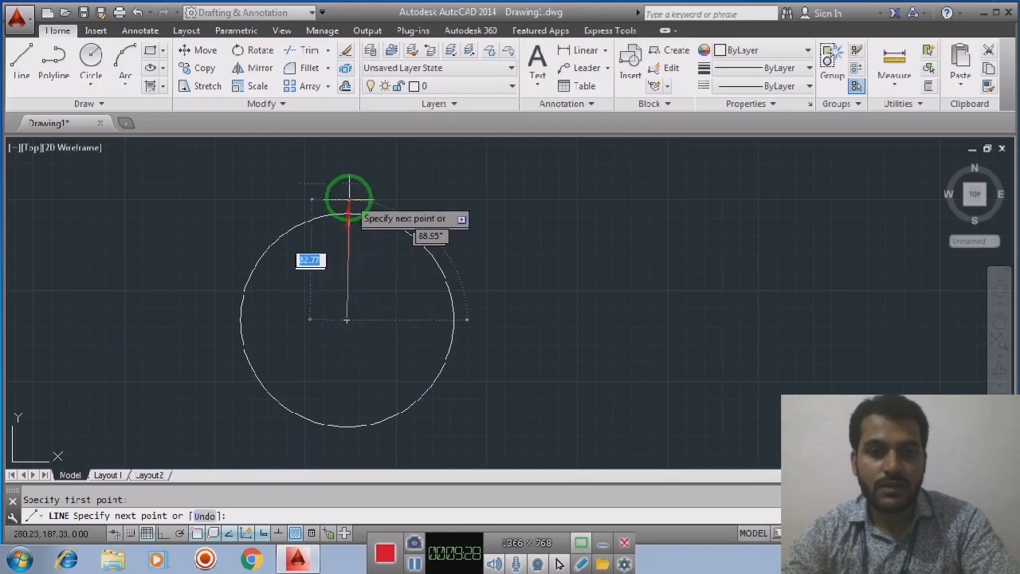
click(164, 533)
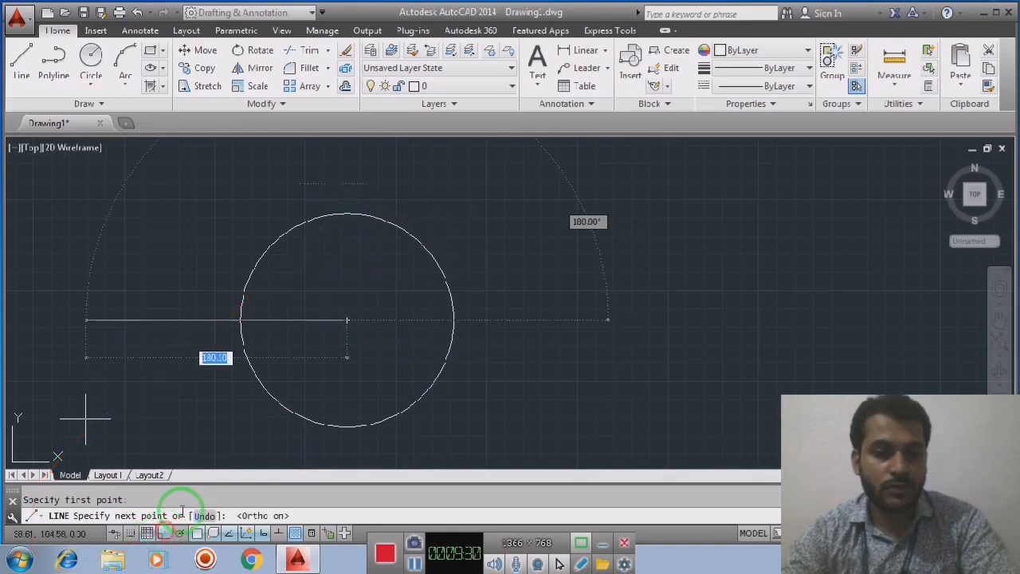
click(328, 199)
key(Escape)
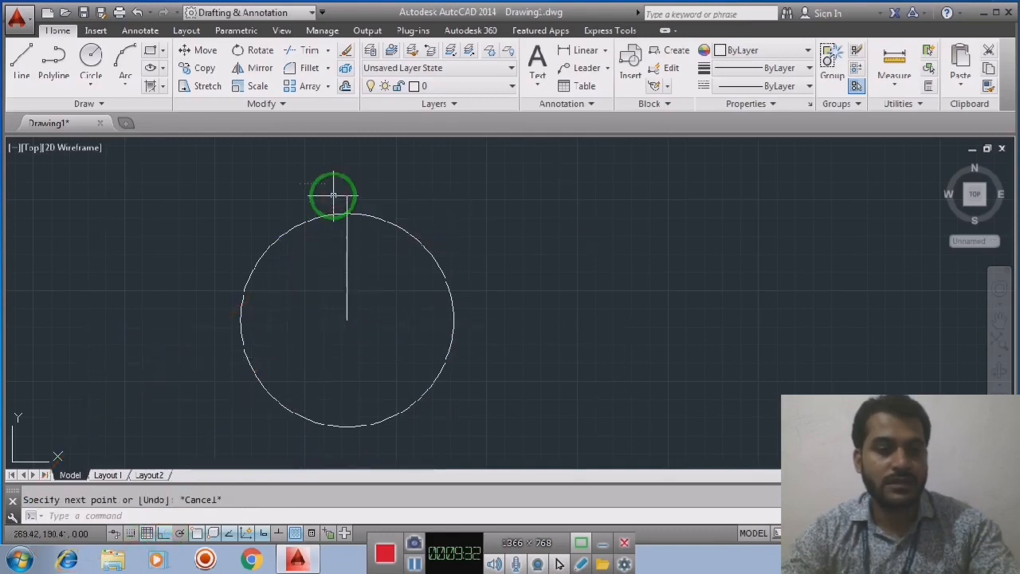
Draw a horizontal line from the circle's center to the right, ending beyond the circle.
click(22, 59)
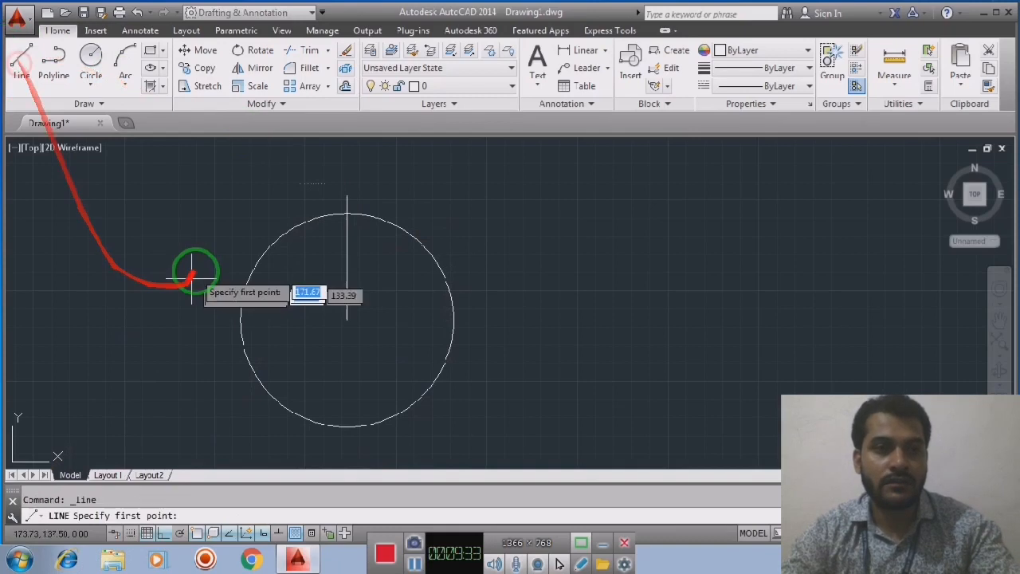
click(347, 319)
click(480, 299)
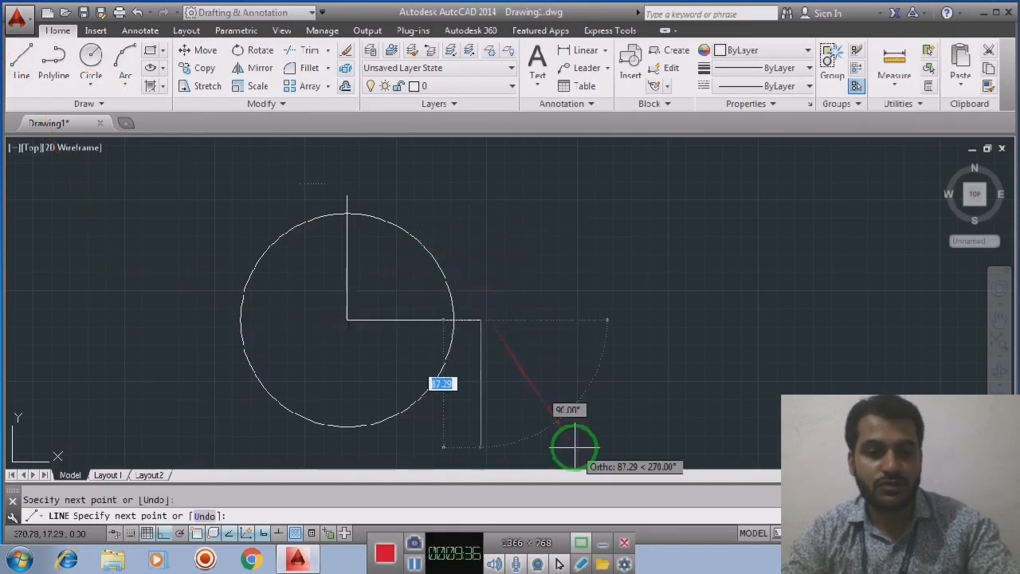
key(Escape)
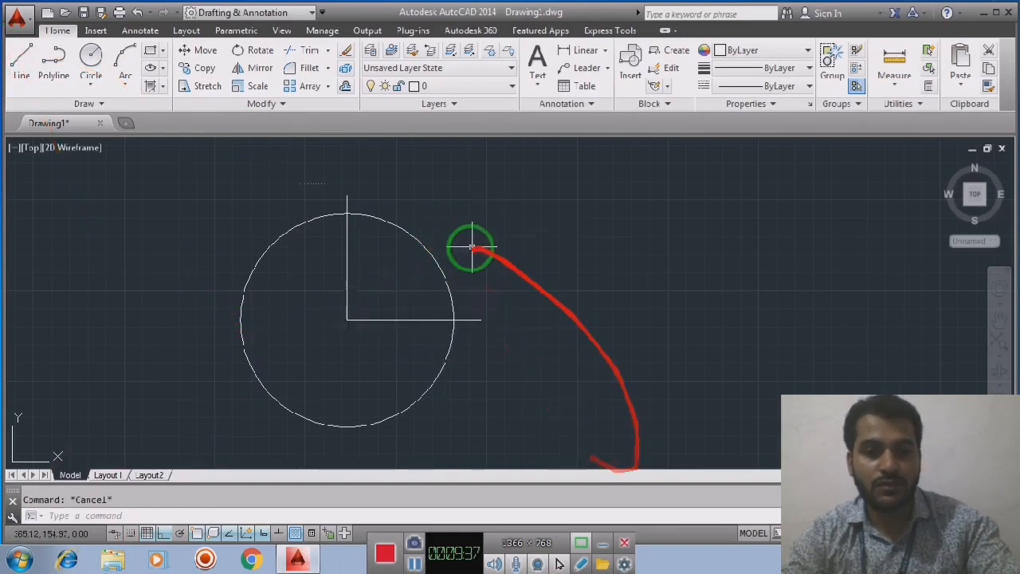
Trim the ends of the vertical and horizontal lines that extend outside the circle.
click(313, 58)
right_click(331, 192)
click(344, 197)
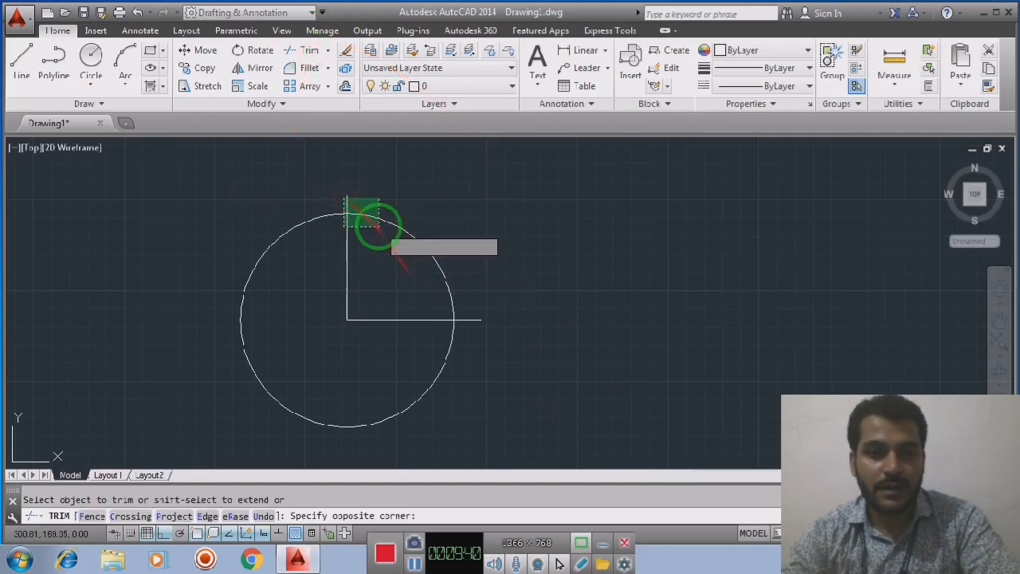
click(347, 201)
click(347, 202)
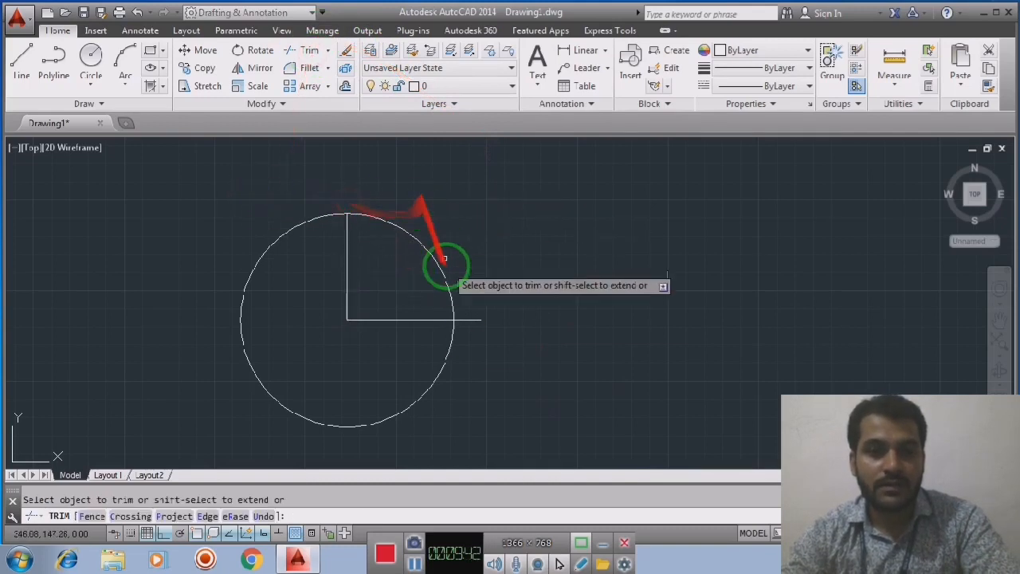
click(471, 320)
right_click(505, 216)
click(525, 228)
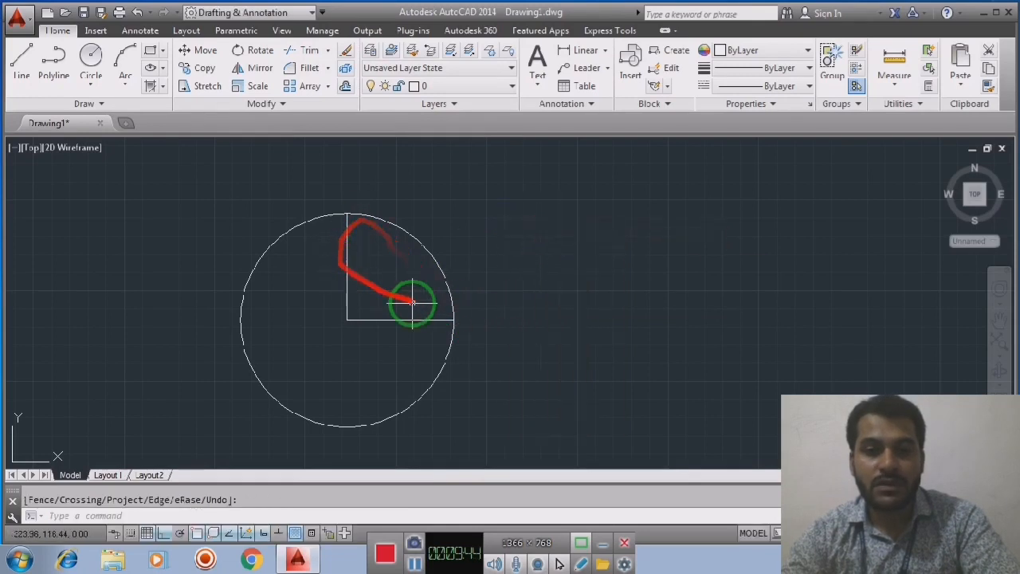
Create a polyline boundary from the circle's upper-right quarter using the Boundary command and an internal point.
click(163, 88)
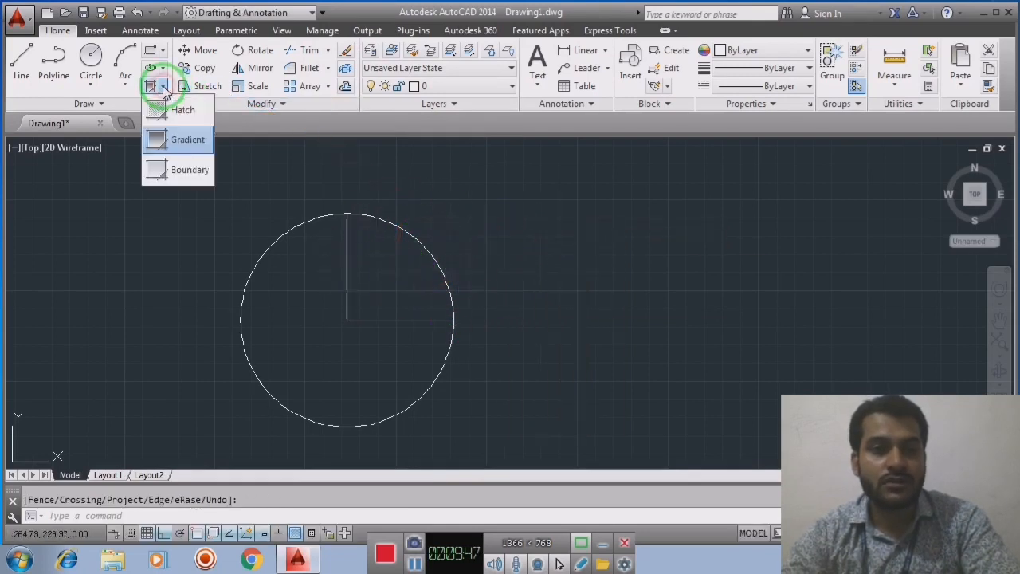
click(190, 172)
drag(460, 172, 612, 167)
click(572, 198)
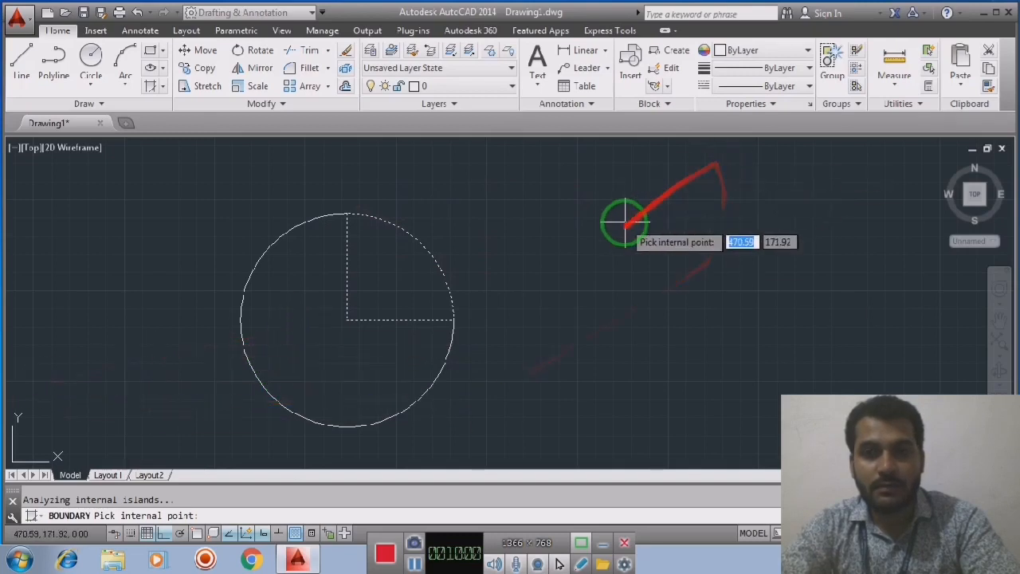
key(Return)
click(608, 272)
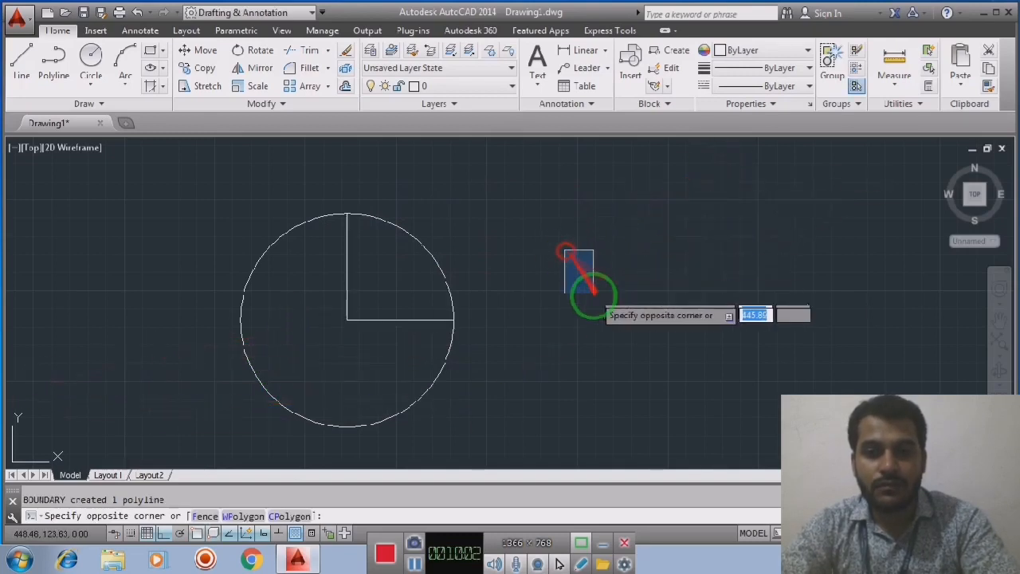
Move the quarter-circle polyline horizontally out to the right of the circle, using the circle's center as base point.
click(200, 54)
click(204, 53)
click(402, 233)
right_click(501, 277)
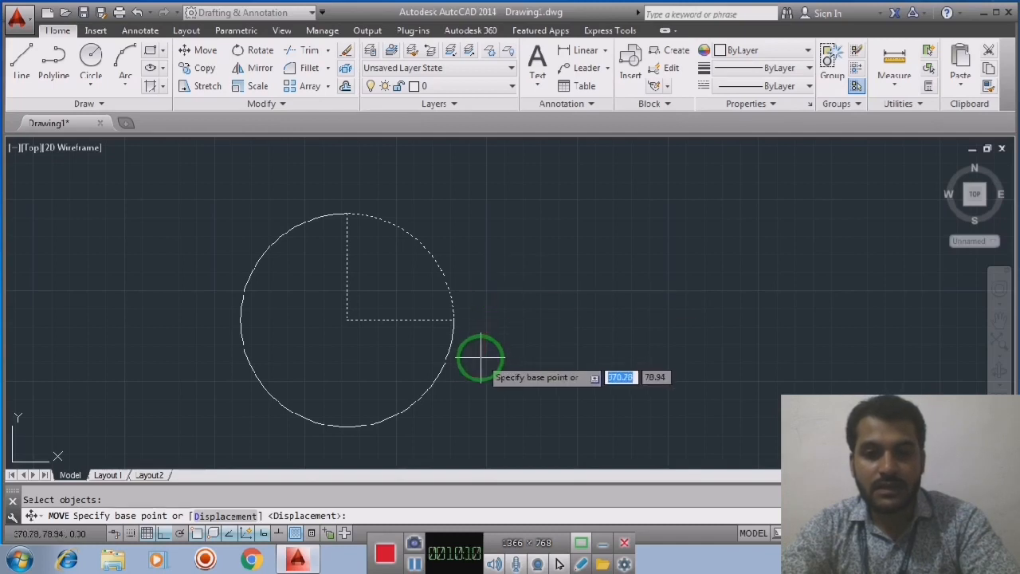
click(347, 320)
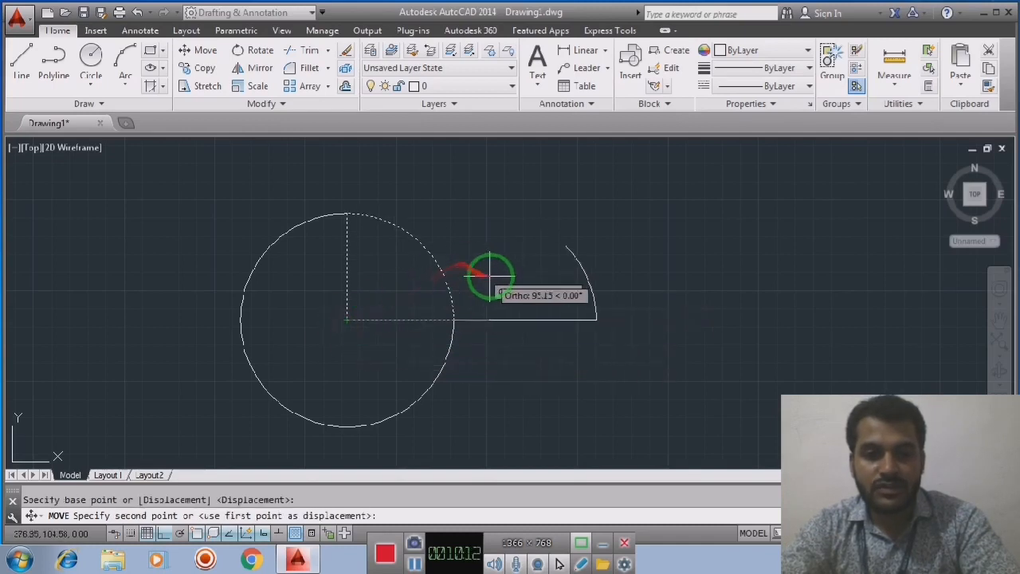
click(493, 320)
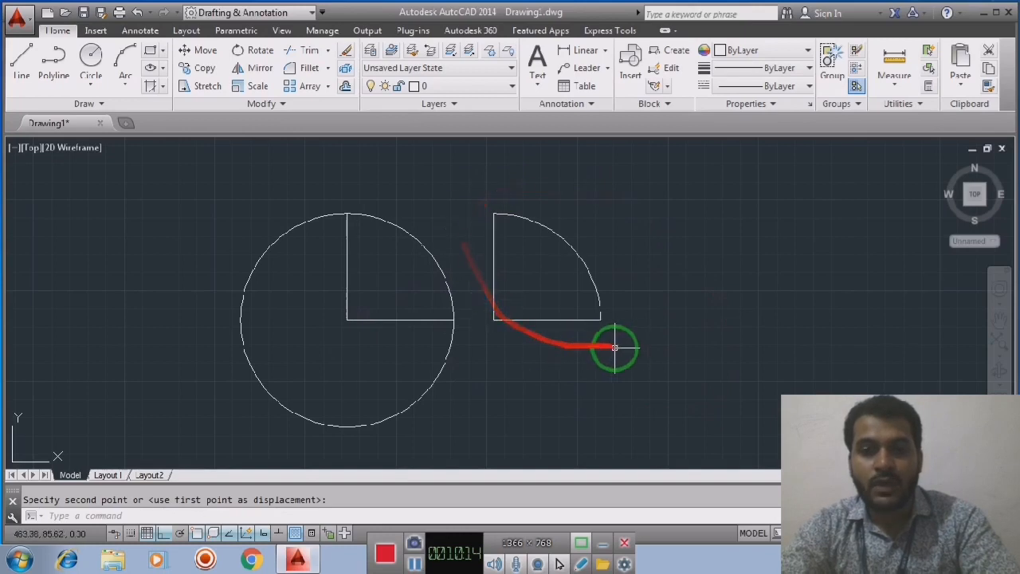
Erase the circle, its two radius lines and the separate quarter-circle polyline.
click(161, 89)
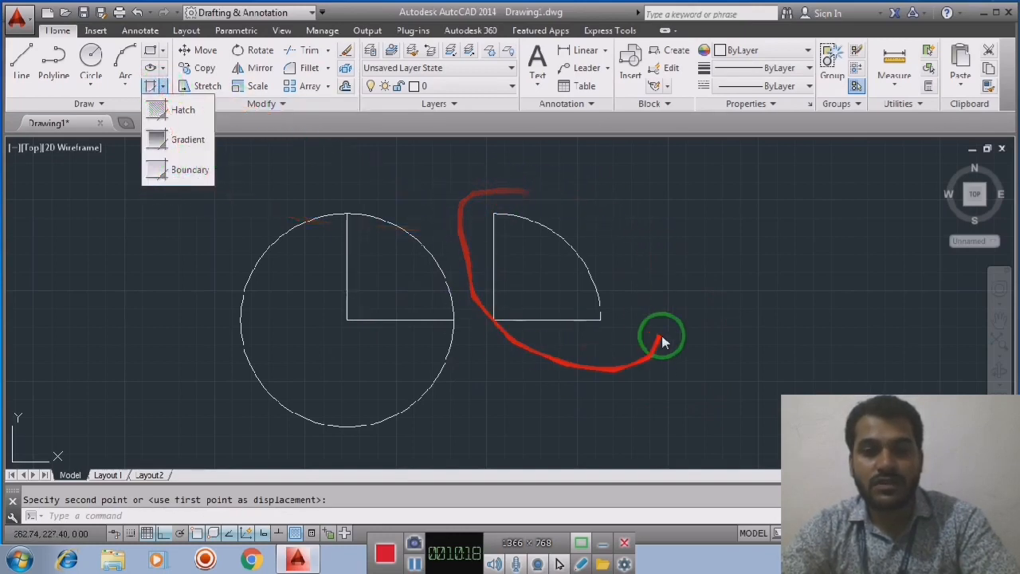
click(678, 244)
scroll(622, 311, up, 2)
scroll(656, 314, down, 4)
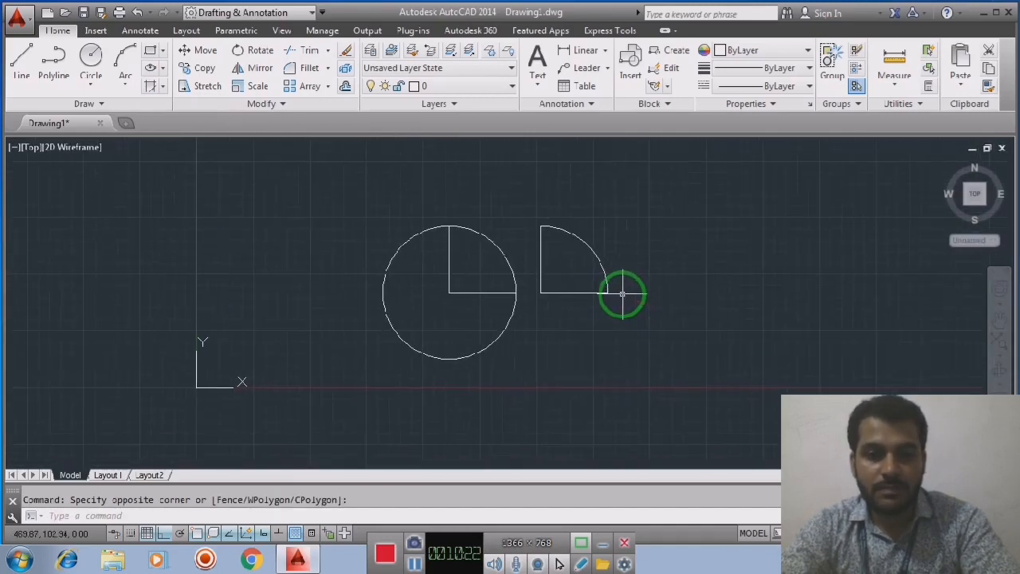
click(673, 383)
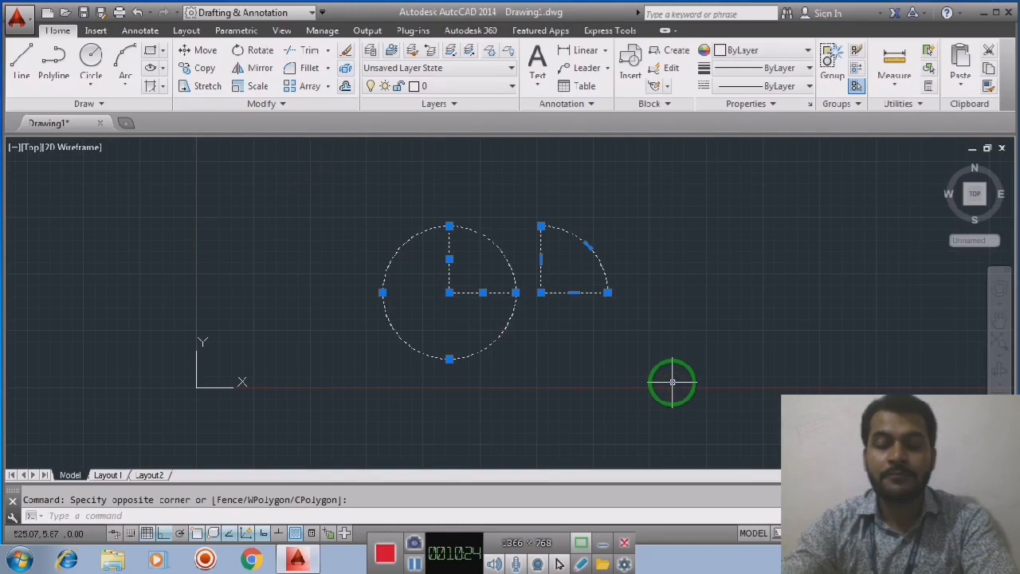
key(Delete)
middle_drag(640, 272, 482, 313)
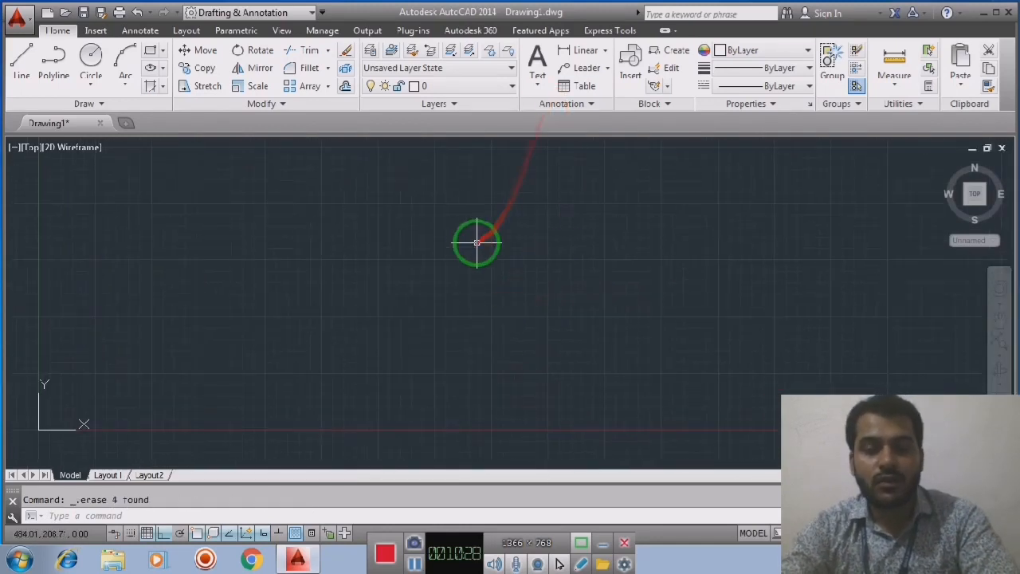
click(421, 249)
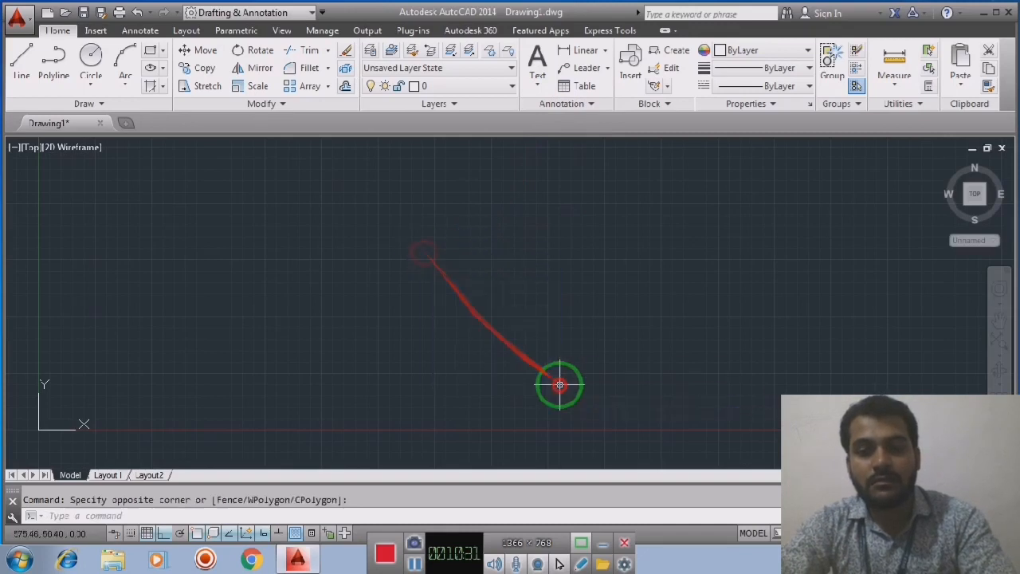
click(415, 567)
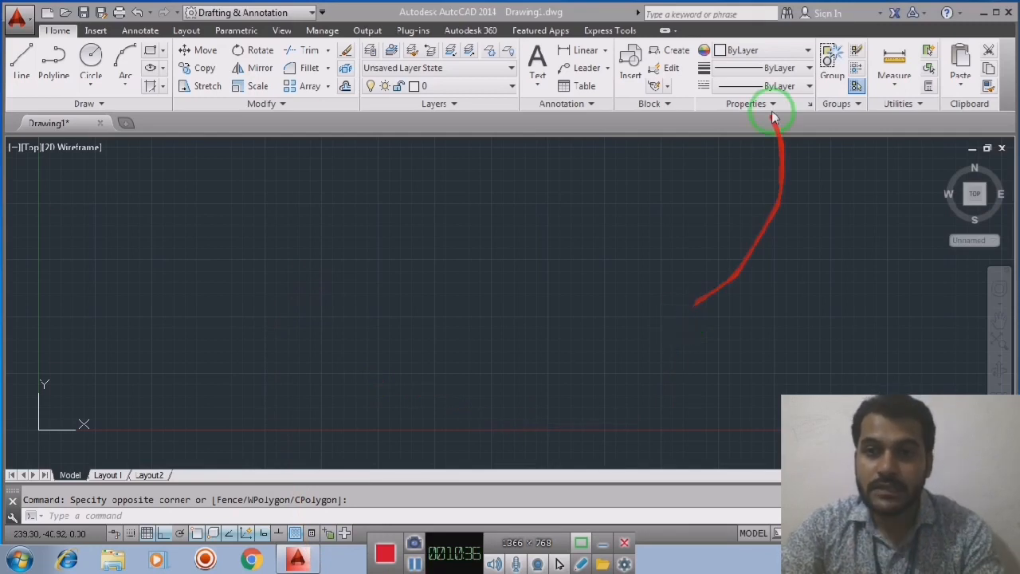
click(668, 105)
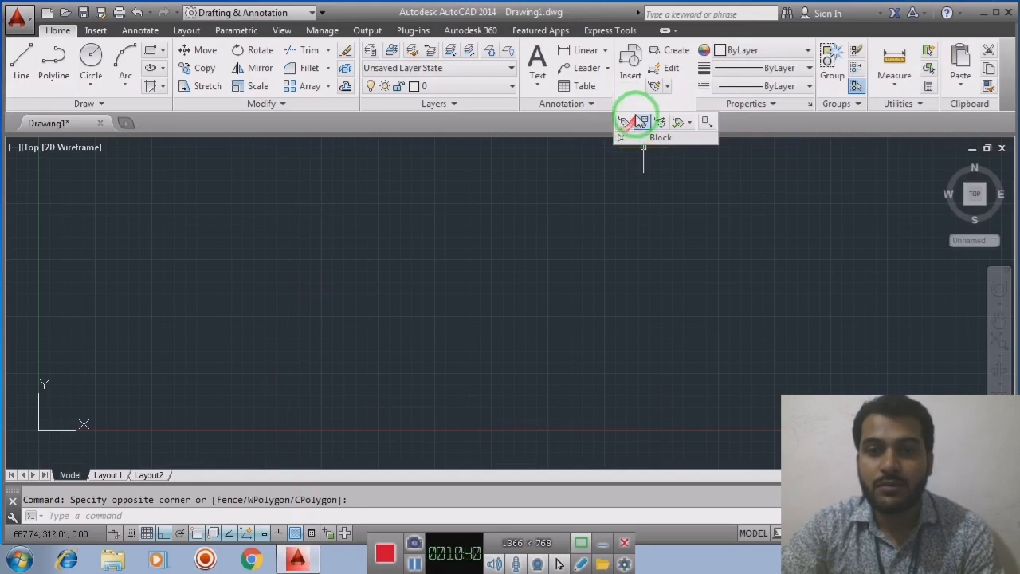
click(515, 197)
click(604, 303)
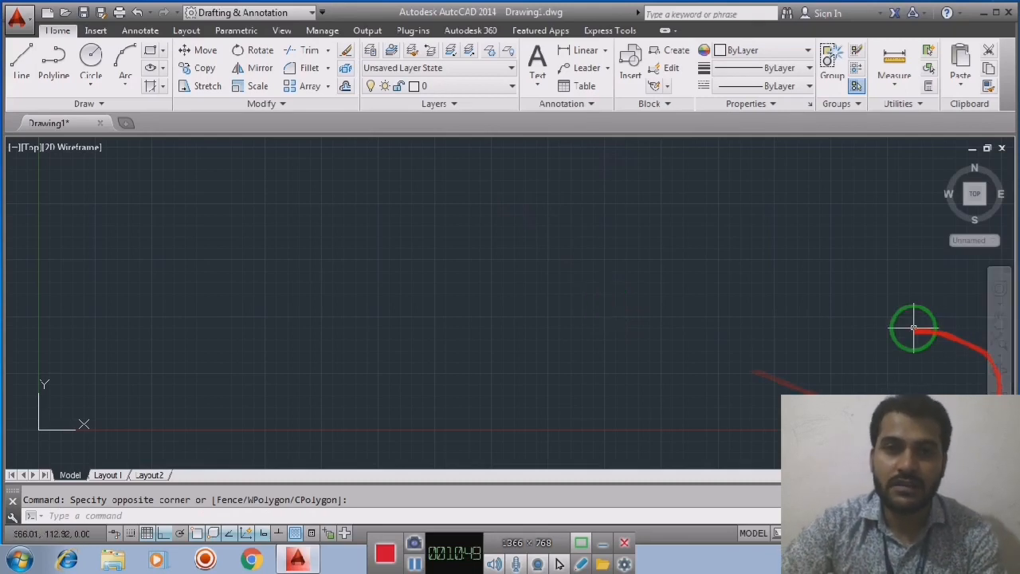
click(365, 185)
click(693, 381)
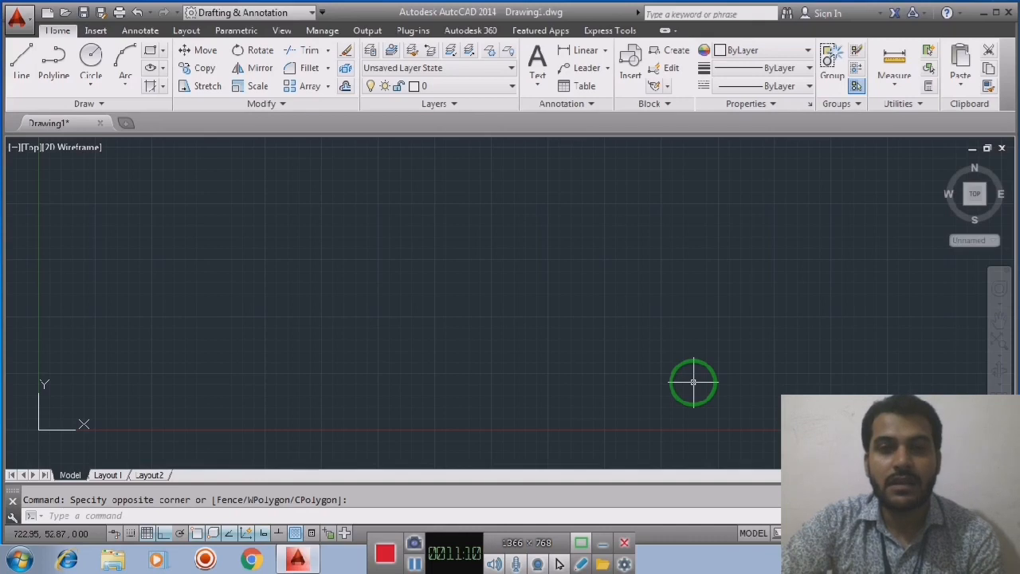
click(303, 183)
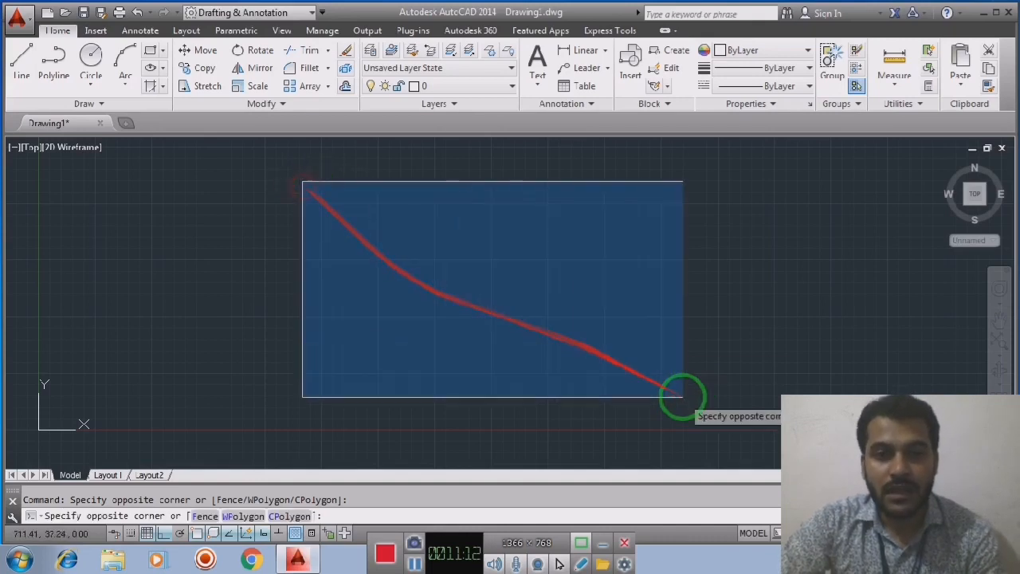
click(683, 396)
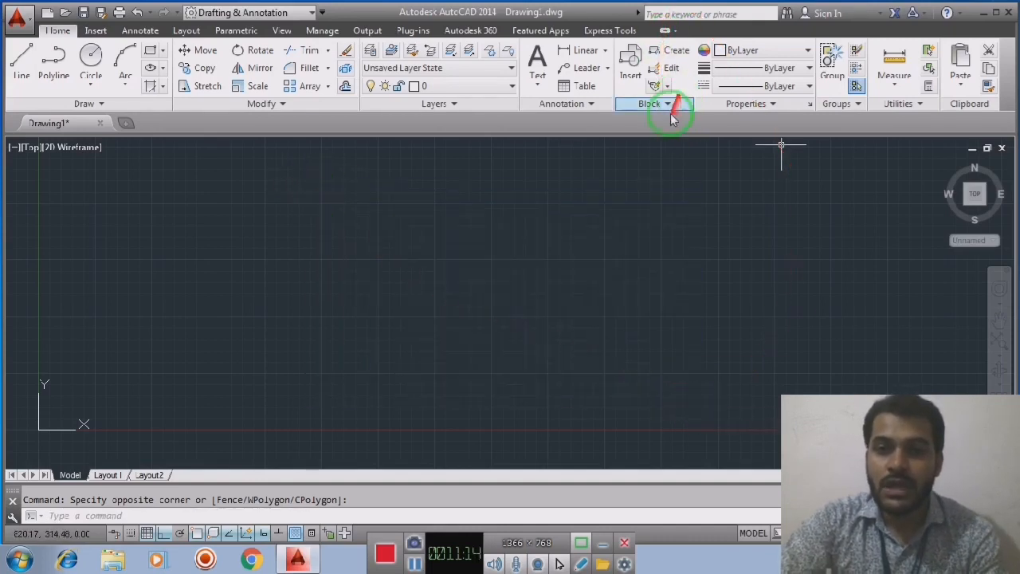
click(422, 175)
click(802, 386)
click(370, 220)
click(599, 375)
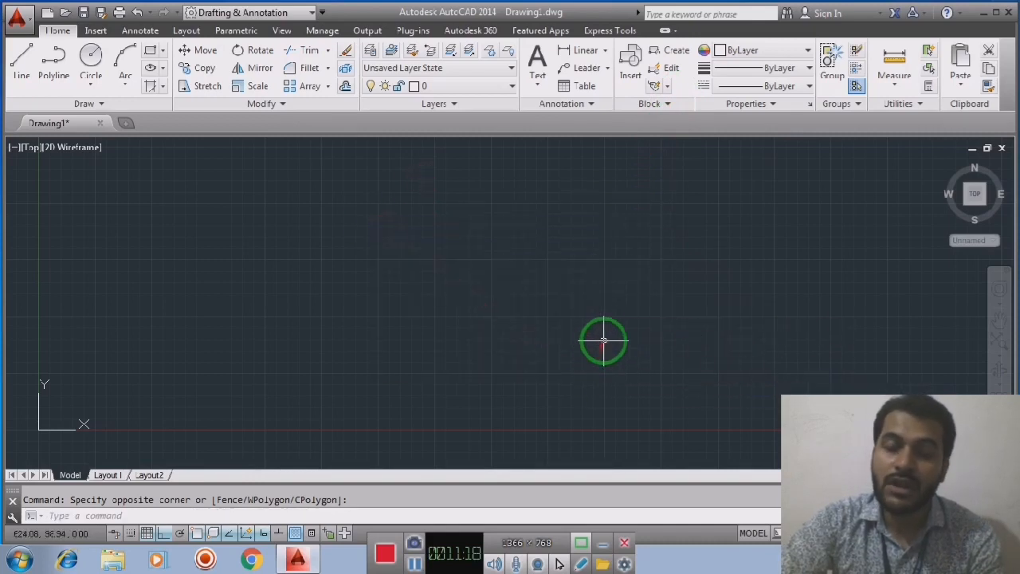
click(551, 244)
click(652, 350)
click(449, 240)
click(624, 387)
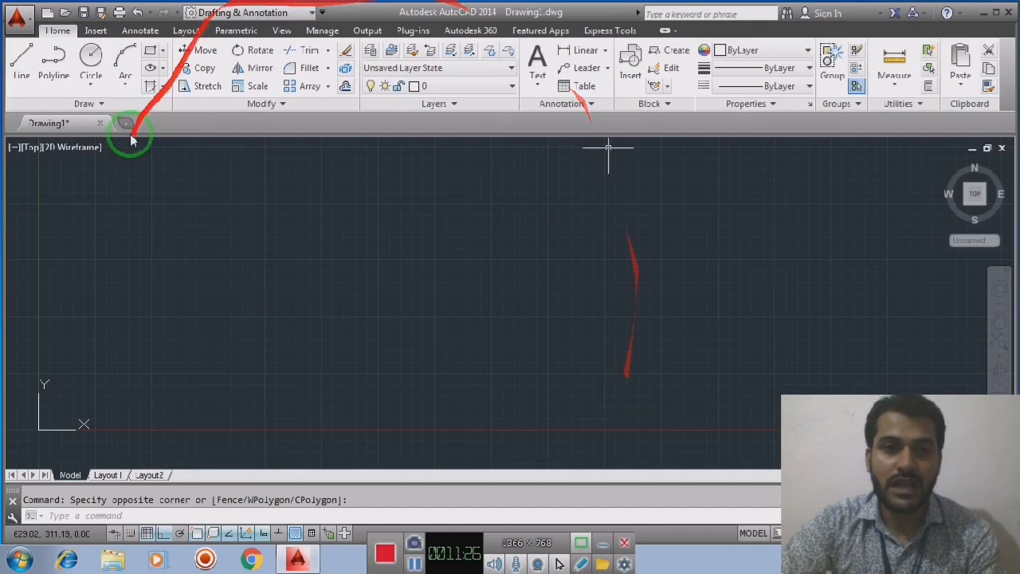
Open drawing 10 from the Autocad Exercise folder.
click(19, 16)
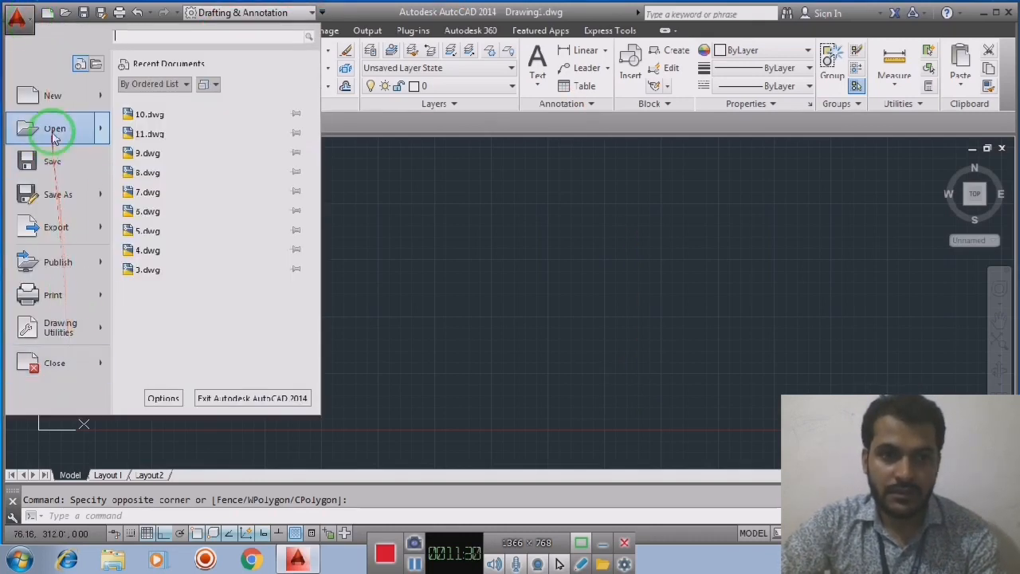
click(53, 130)
click(421, 287)
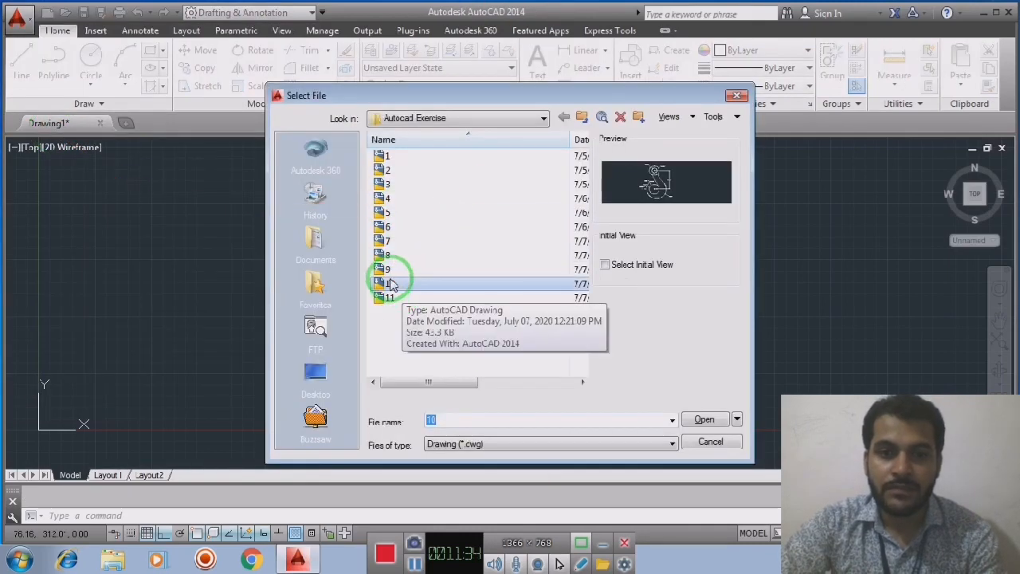
click(705, 420)
click(596, 222)
click(696, 382)
mouse_move(639, 271)
middle_down()
mouse_move(649, 303)
mouse_move(648, 249)
middle_up()
scroll(616, 261, up, 2)
scroll(616, 261, down, 2)
click(656, 225)
click(718, 324)
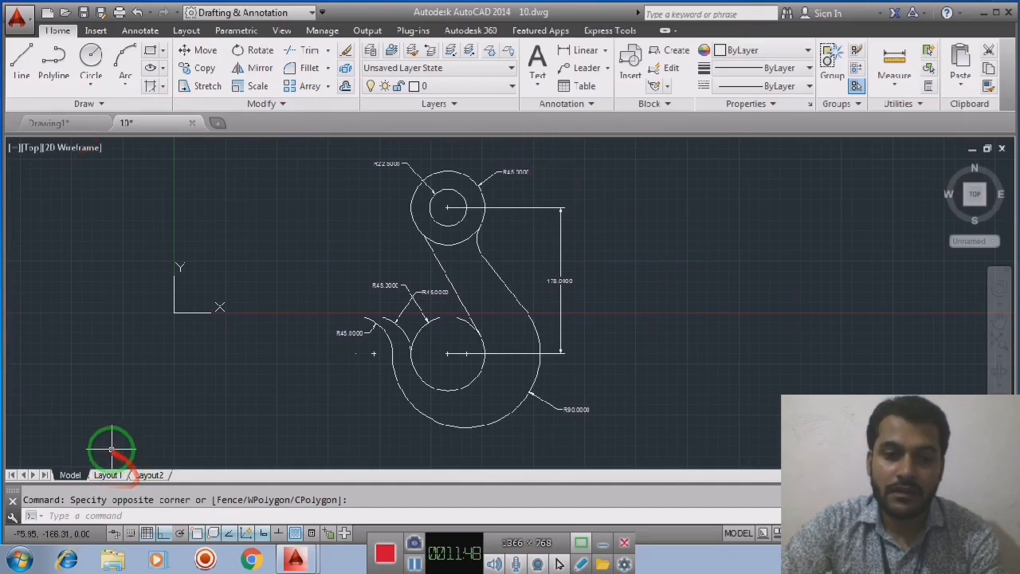
Switch to Layout1 and delete its existing viewport from the sheet.
click(107, 475)
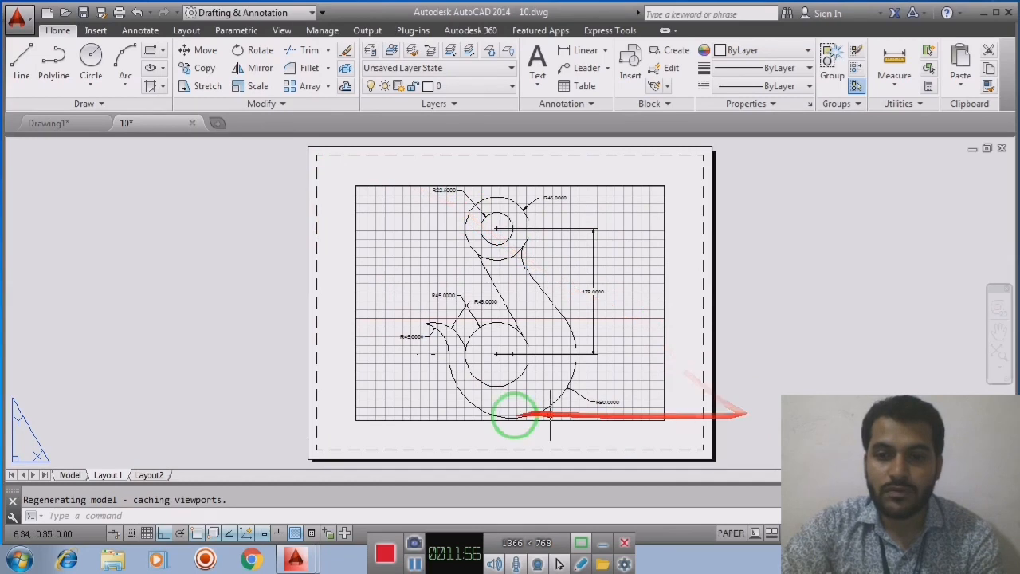
click(307, 150)
click(710, 456)
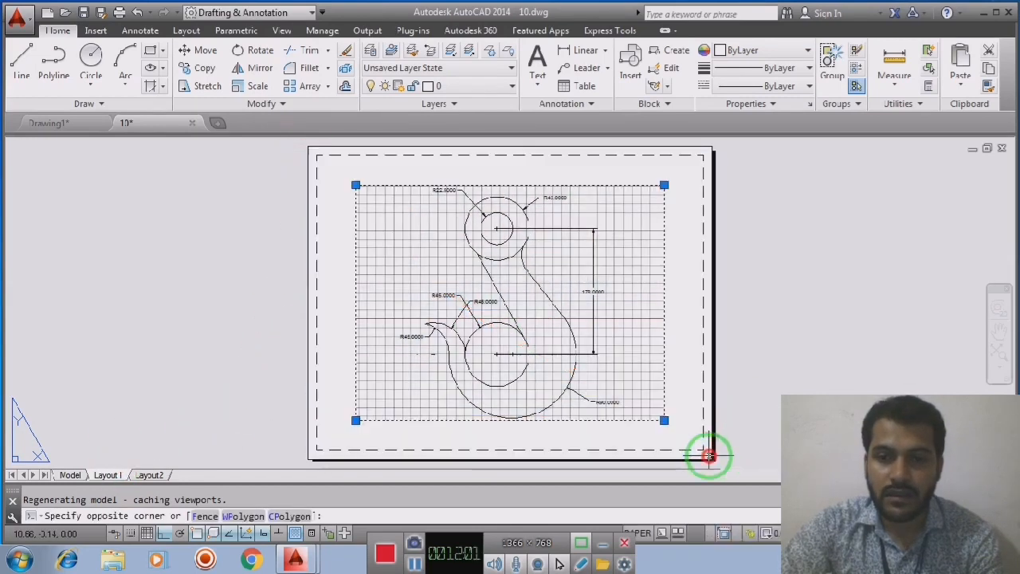
key(Delete)
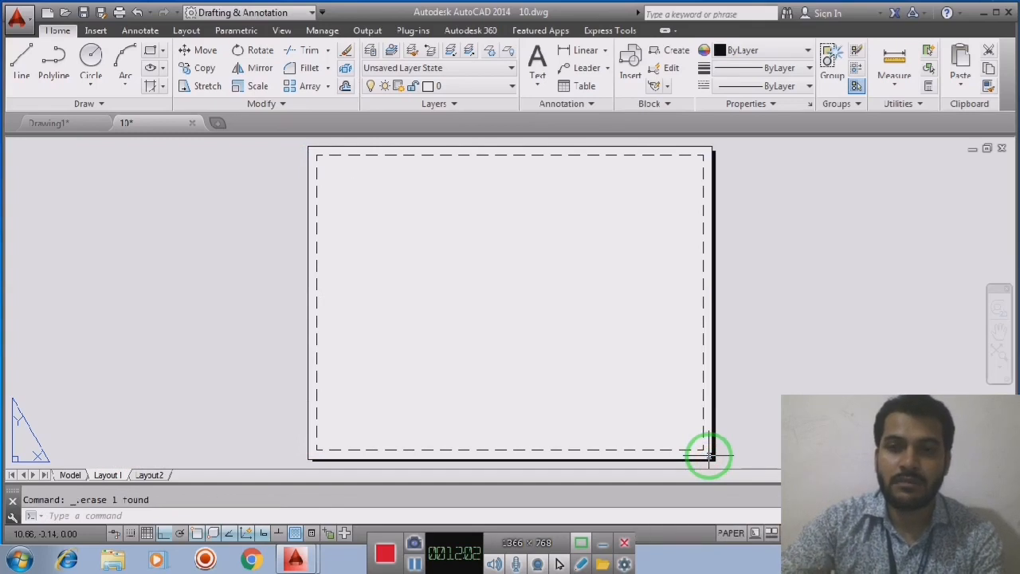
click(779, 239)
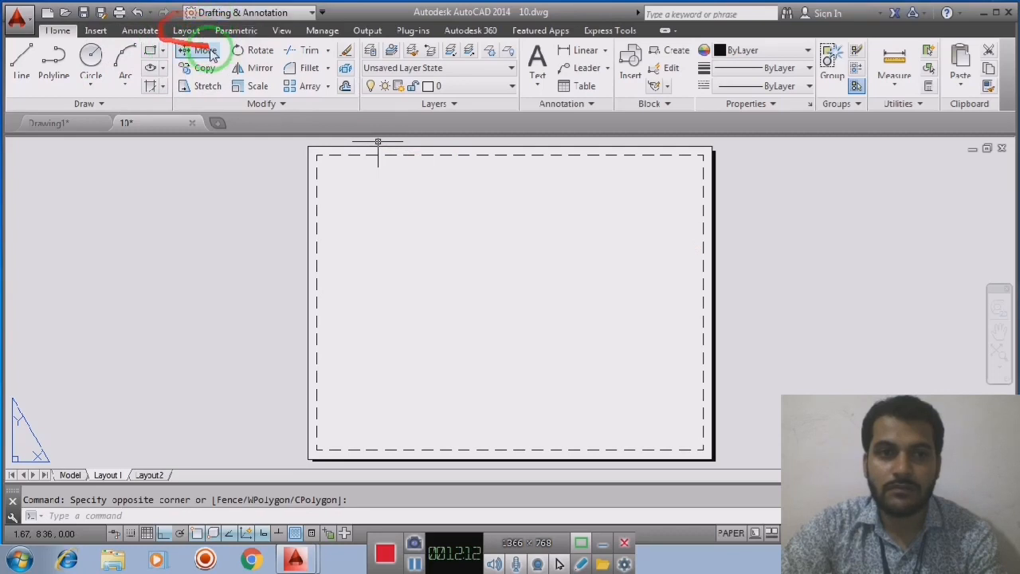
Modify the page setup of Layout1 to use the DWG To PDF.pc3 plotter.
click(188, 32)
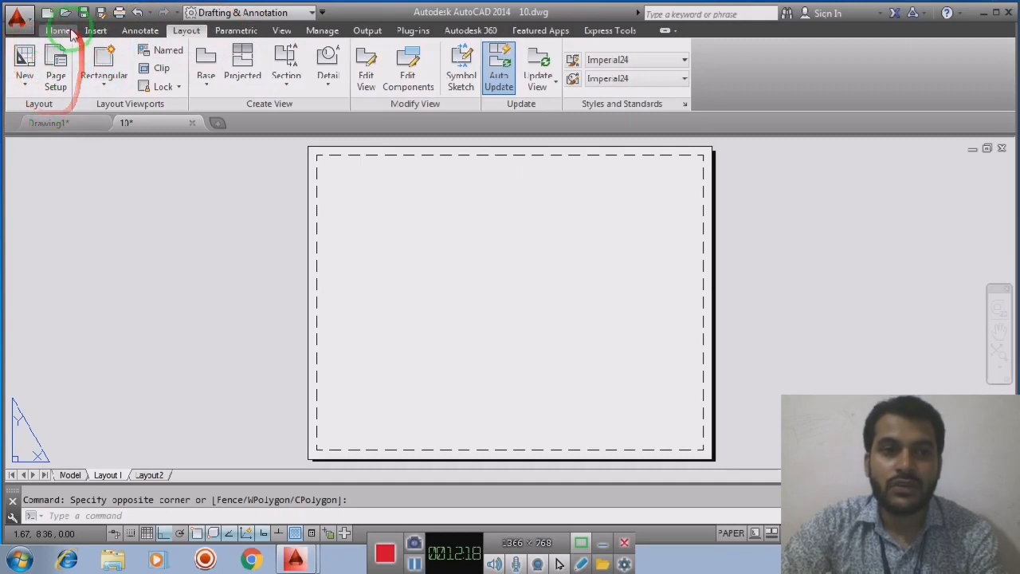
click(60, 73)
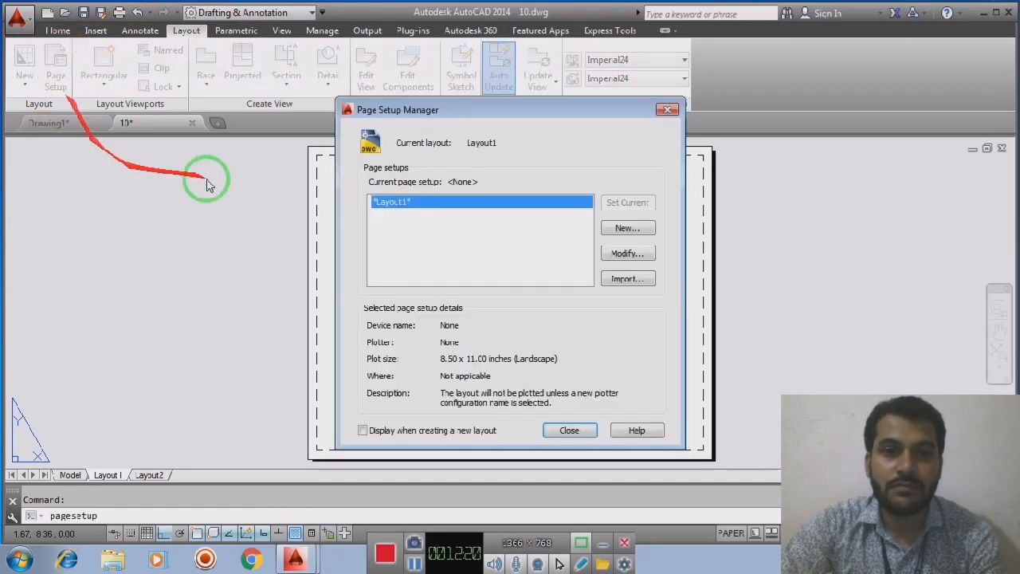
drag(468, 106, 578, 63)
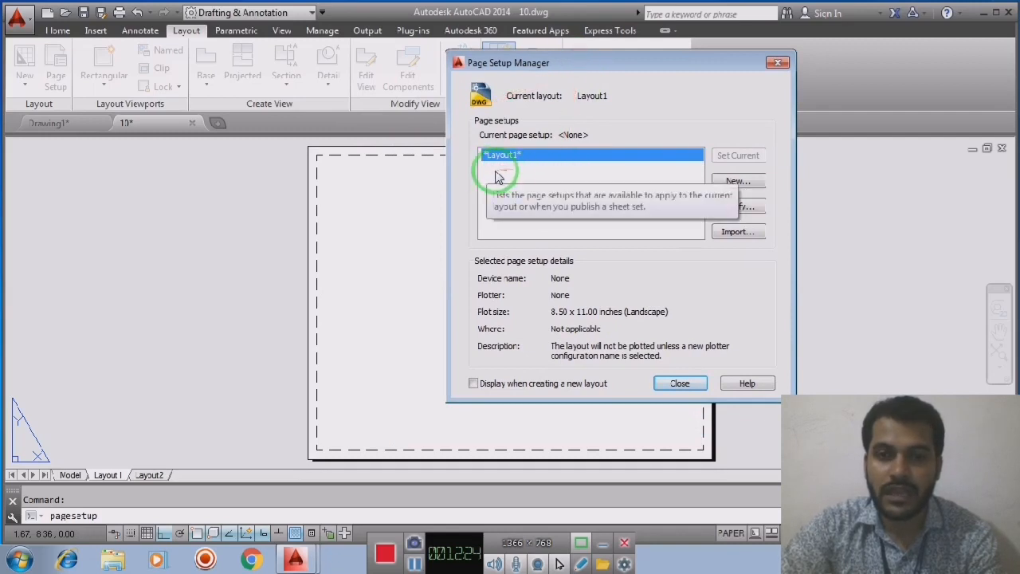
click(735, 207)
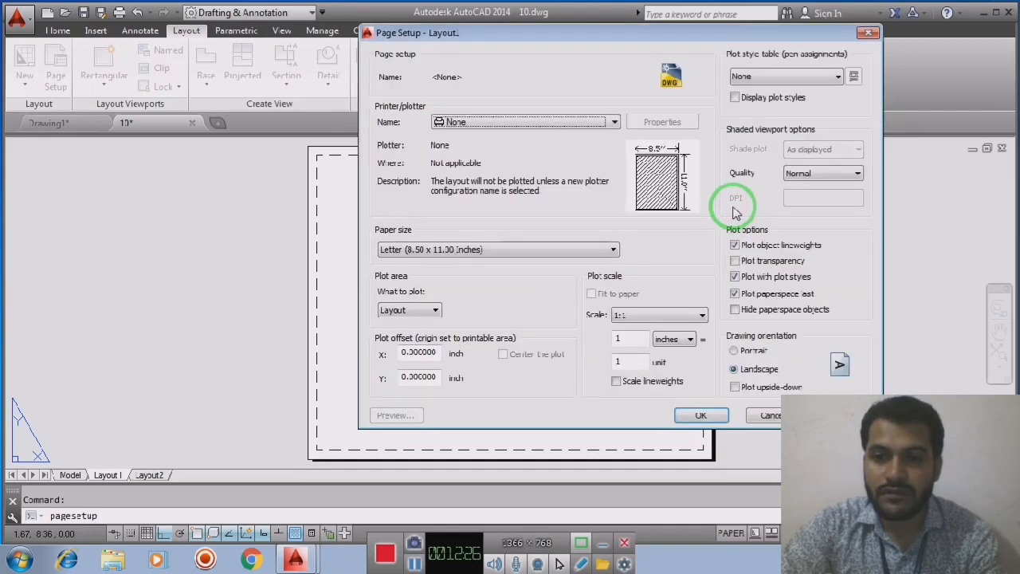
drag(588, 41, 645, 39)
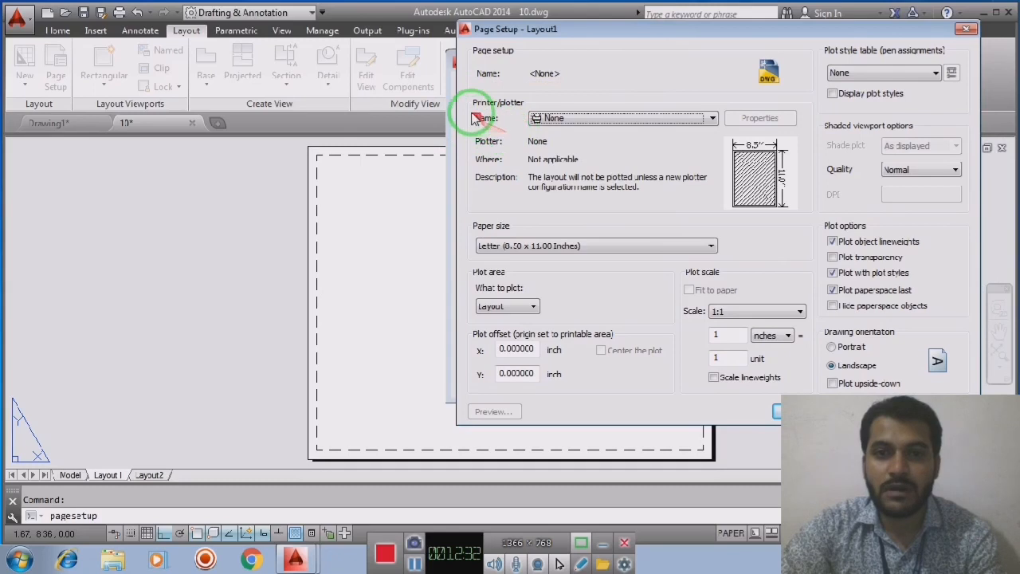
click(713, 118)
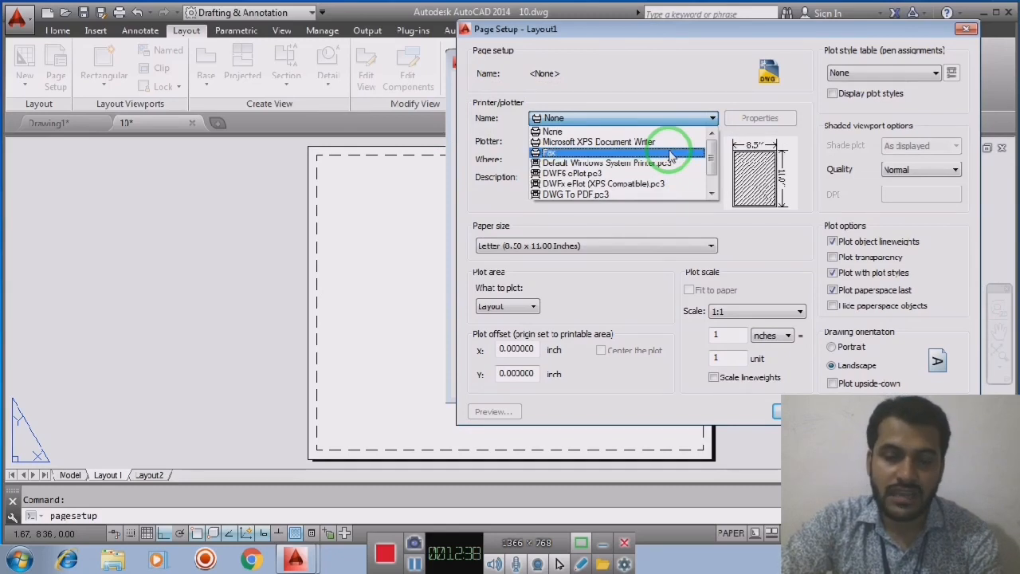
click(590, 198)
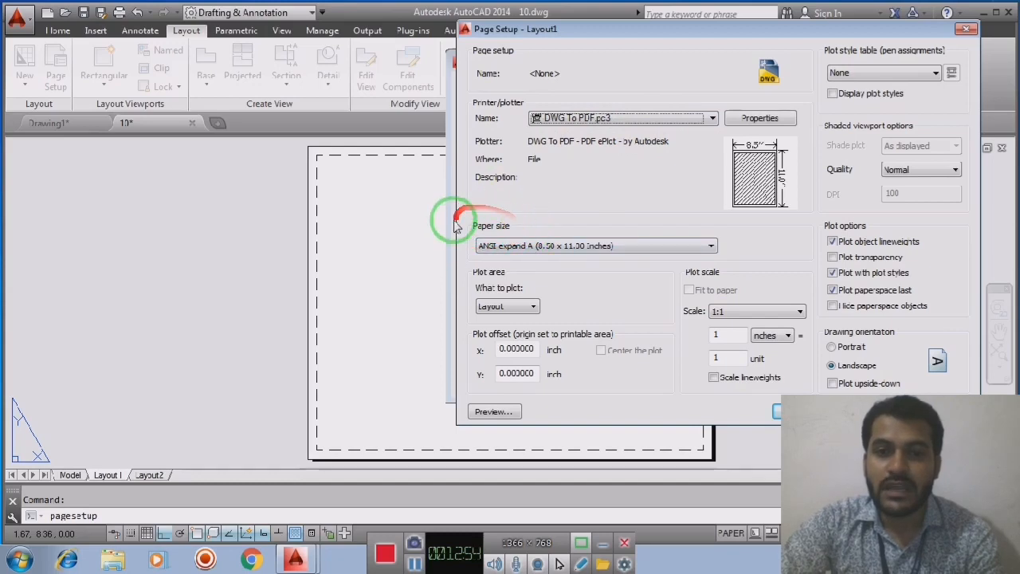
Set the paper size to ISO full bleed A4 (297.00 x 210.00 MM), keeping Layout as the plot area.
click(711, 246)
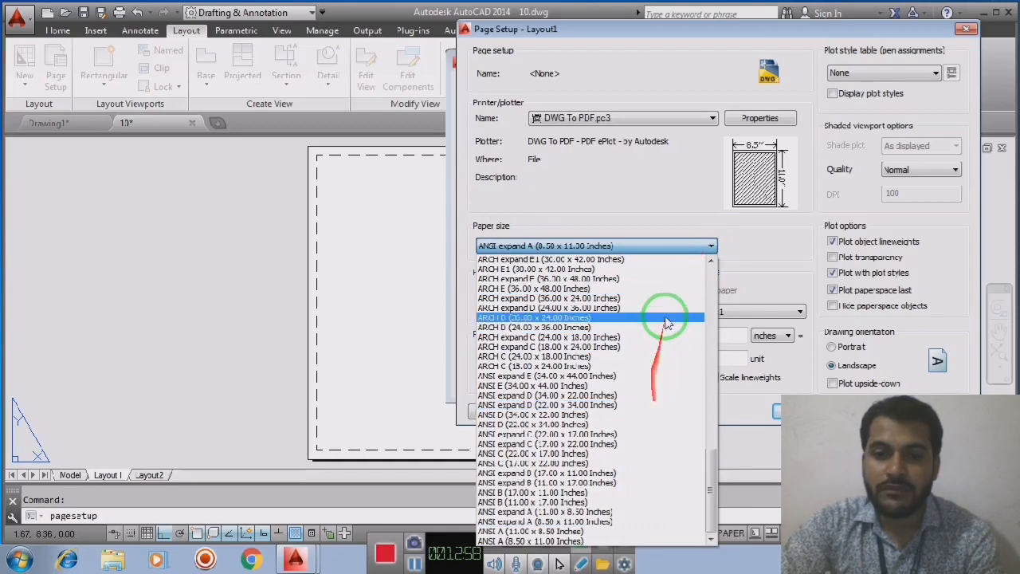
scroll(638, 340, up, 12)
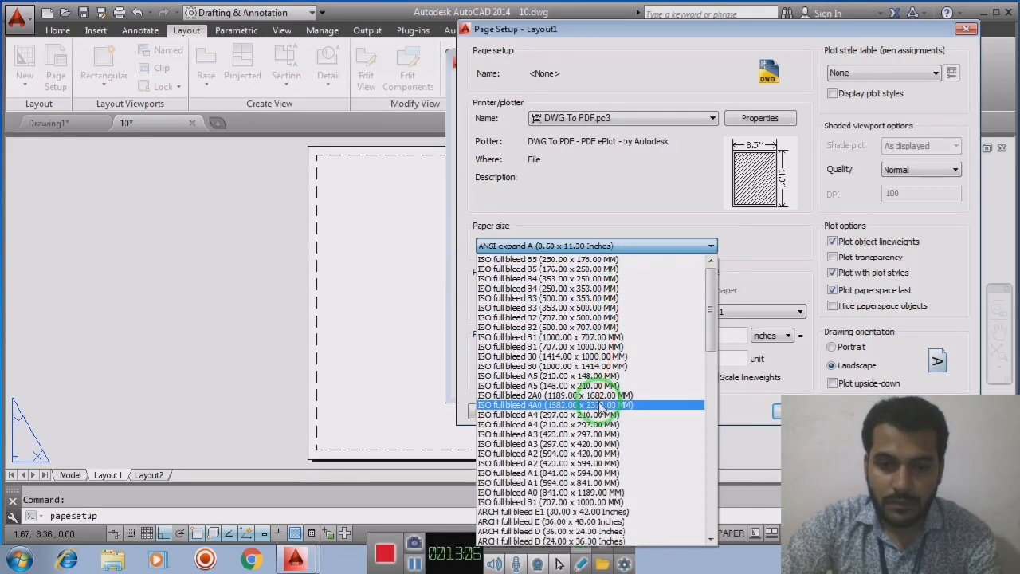
scroll(600, 406, down, 4)
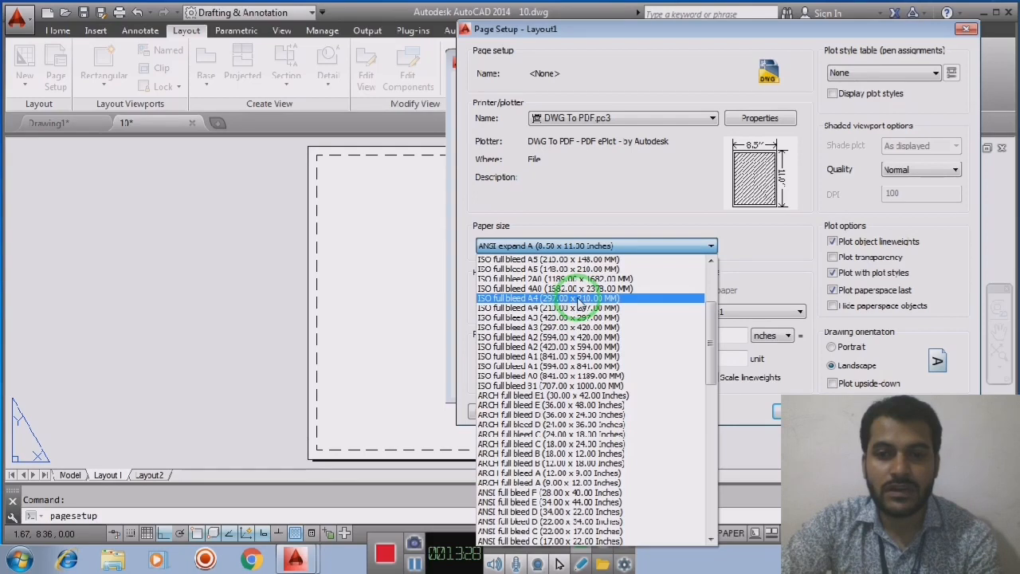
click(580, 298)
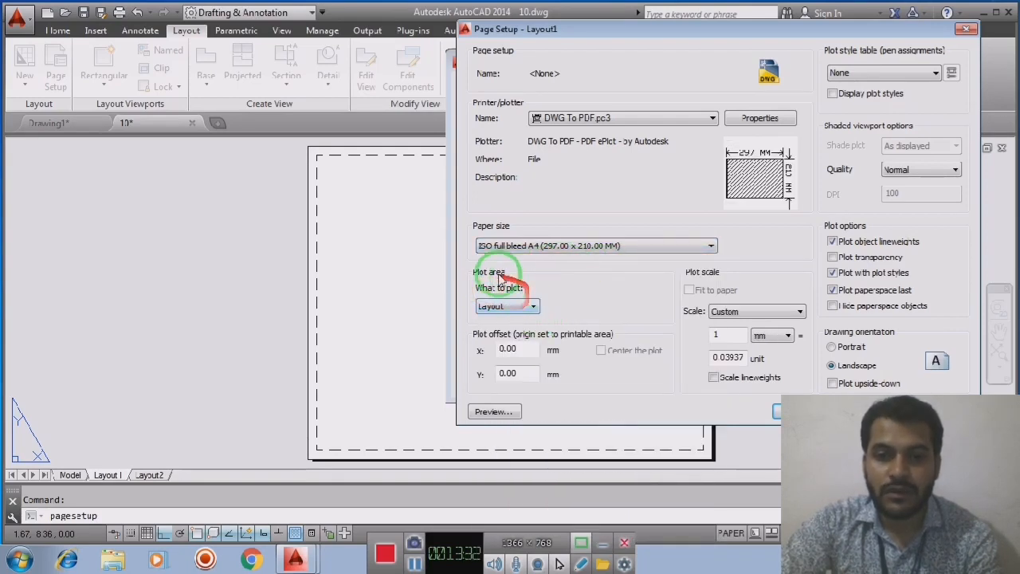
click(528, 308)
click(503, 339)
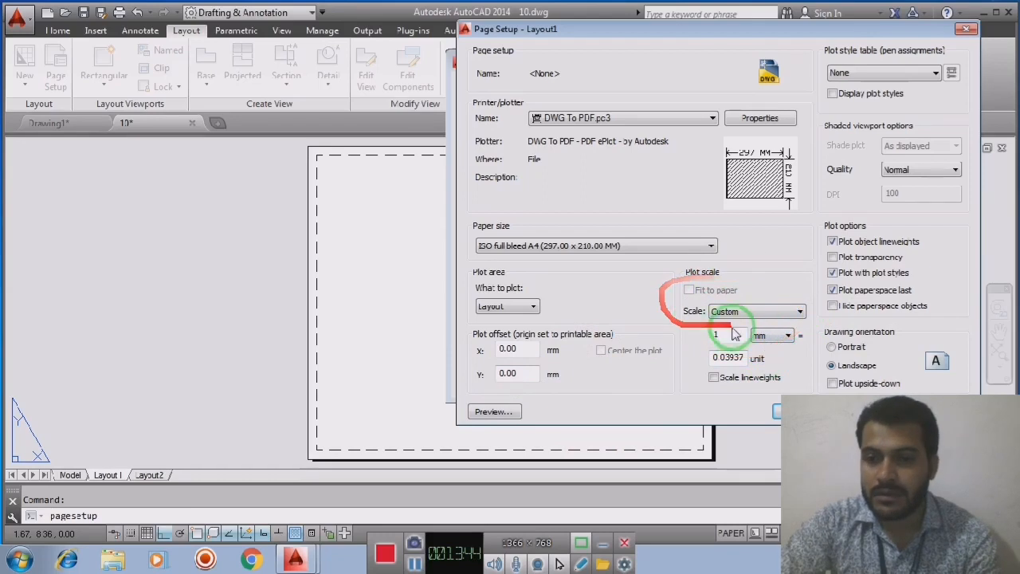
Set a custom plot scale of 1 mm = 1 unit, then apply the page setup and close its manager.
click(799, 312)
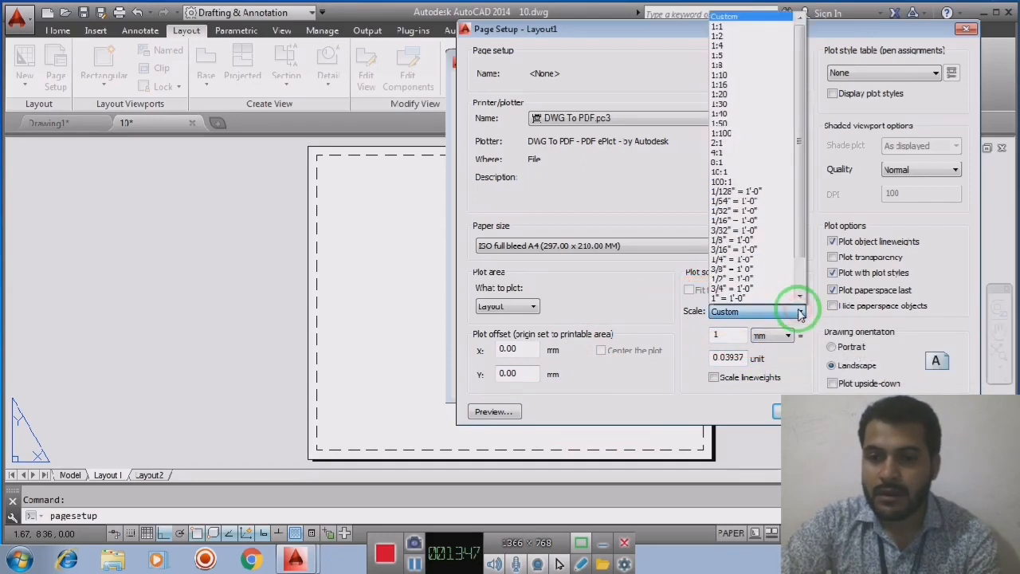
click(761, 312)
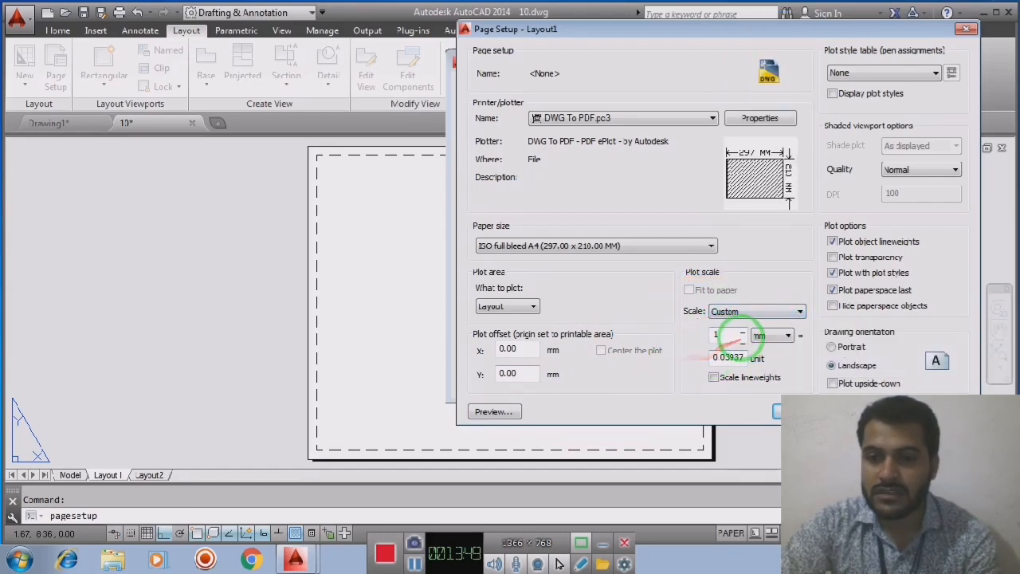
double_click(716, 335)
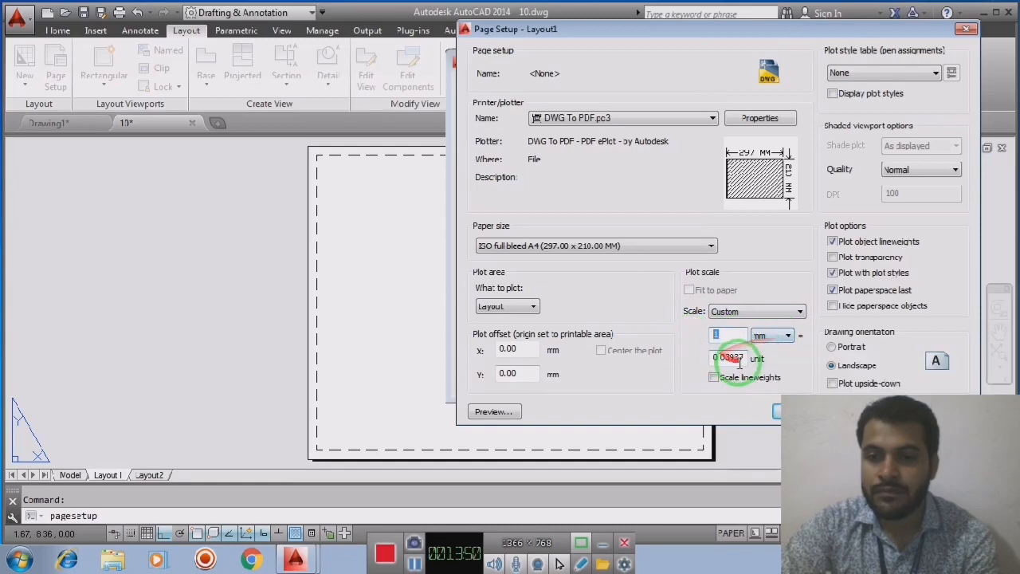
text(1)
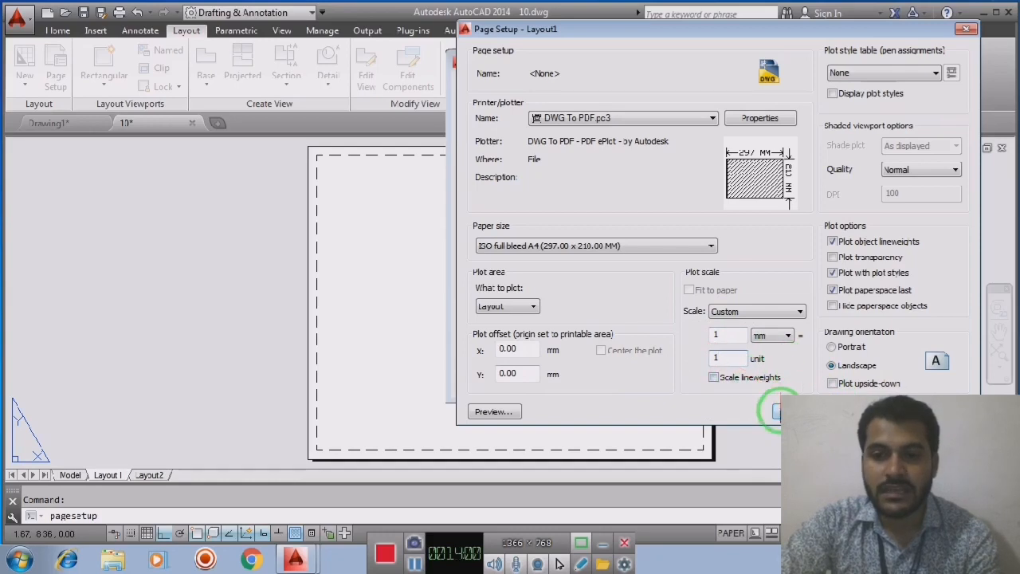
click(777, 412)
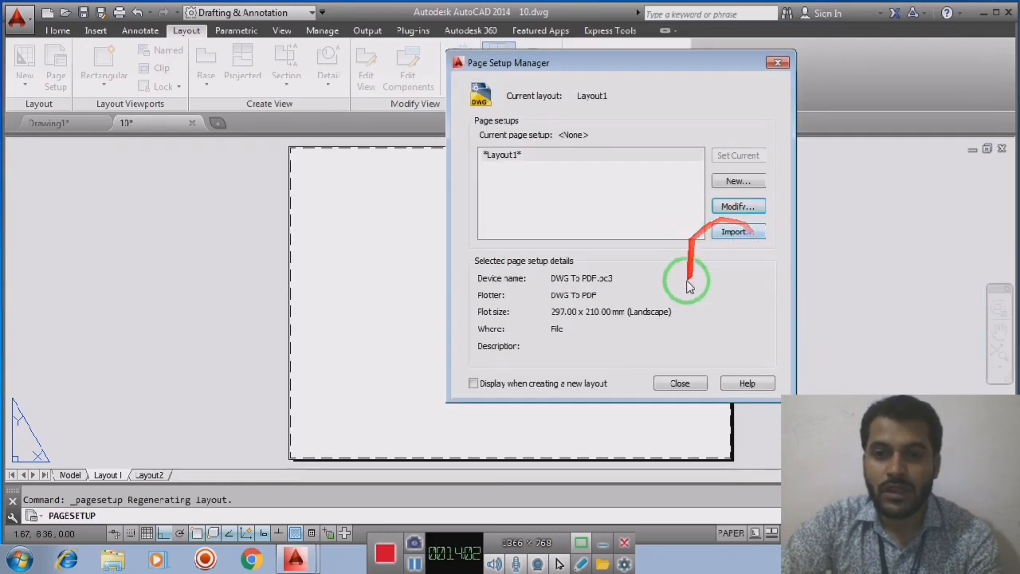
click(684, 386)
click(793, 317)
click(805, 329)
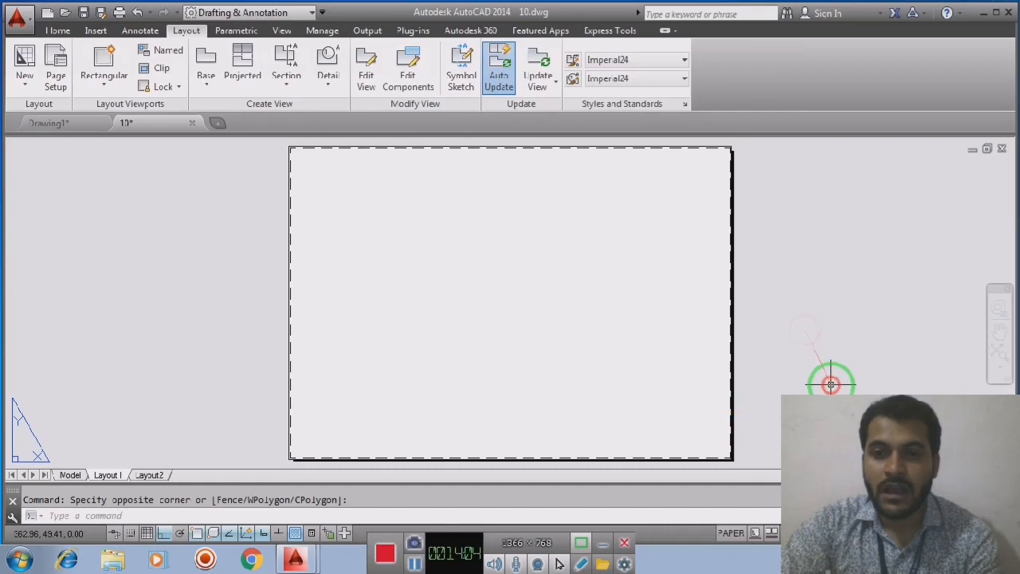
middle_drag(816, 318, 754, 319)
middle_drag(745, 237, 779, 241)
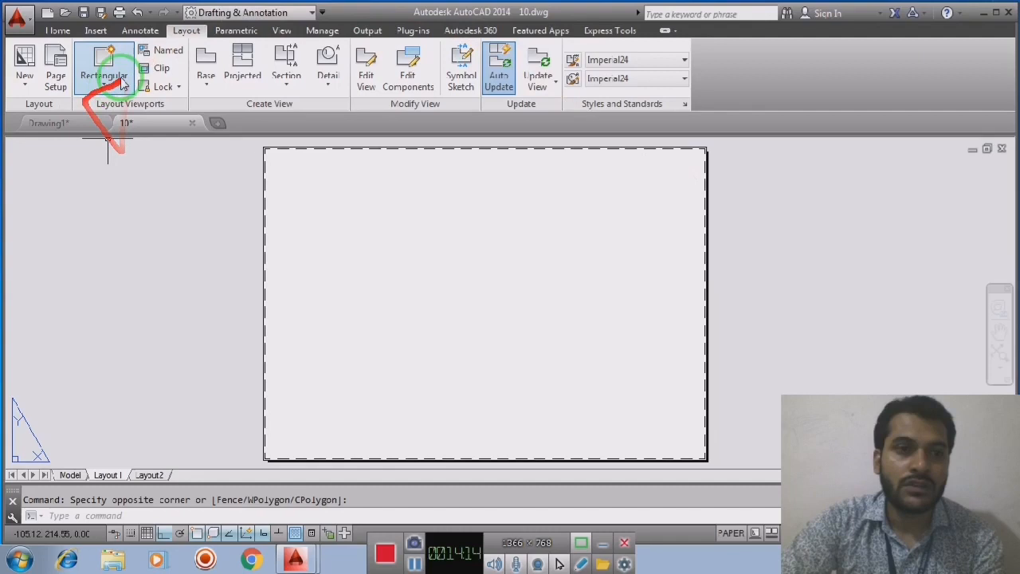
Choose the title block drawing from the Desktop's FDP folder as the block to insert.
click(95, 32)
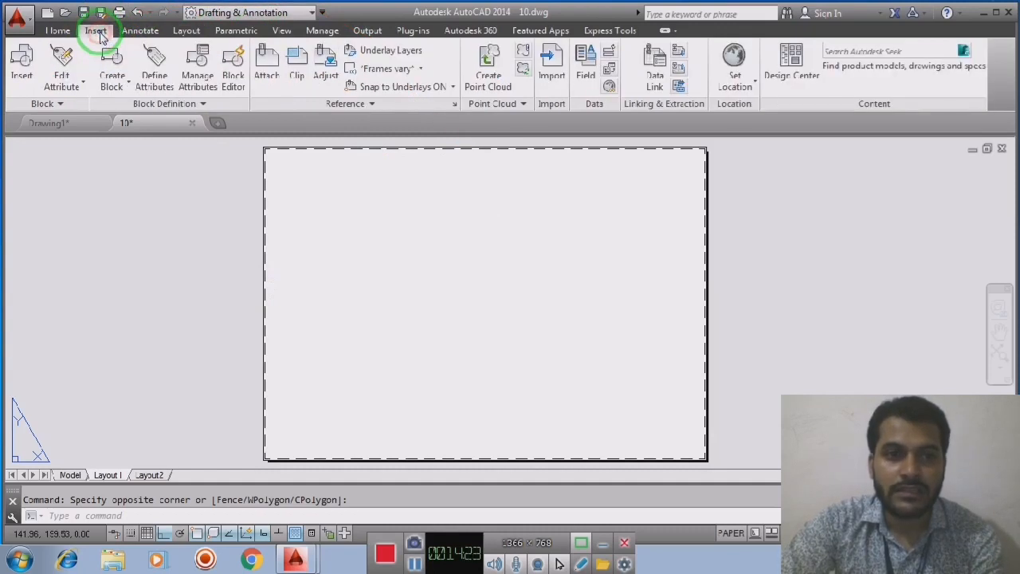
click(21, 64)
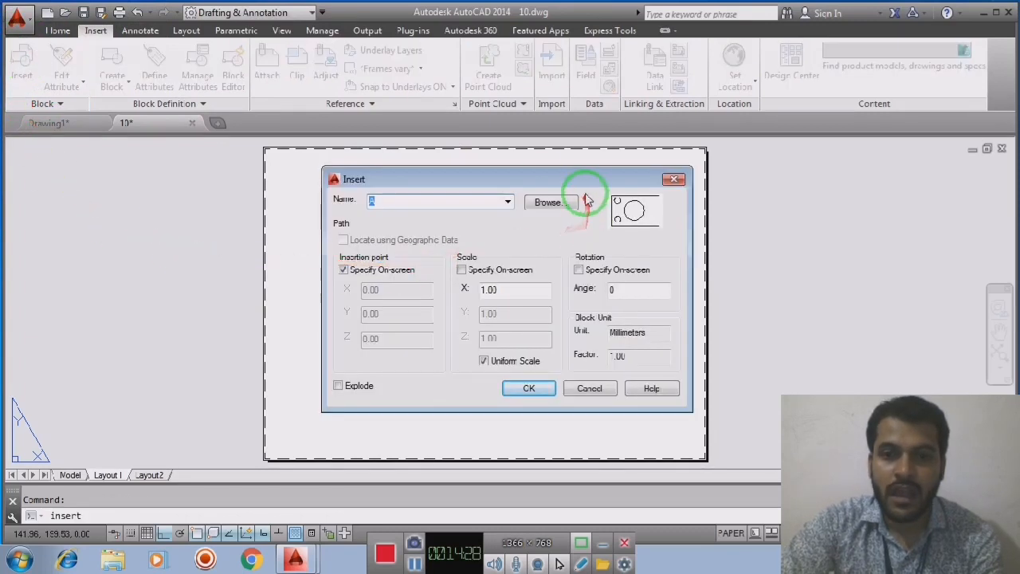
click(547, 209)
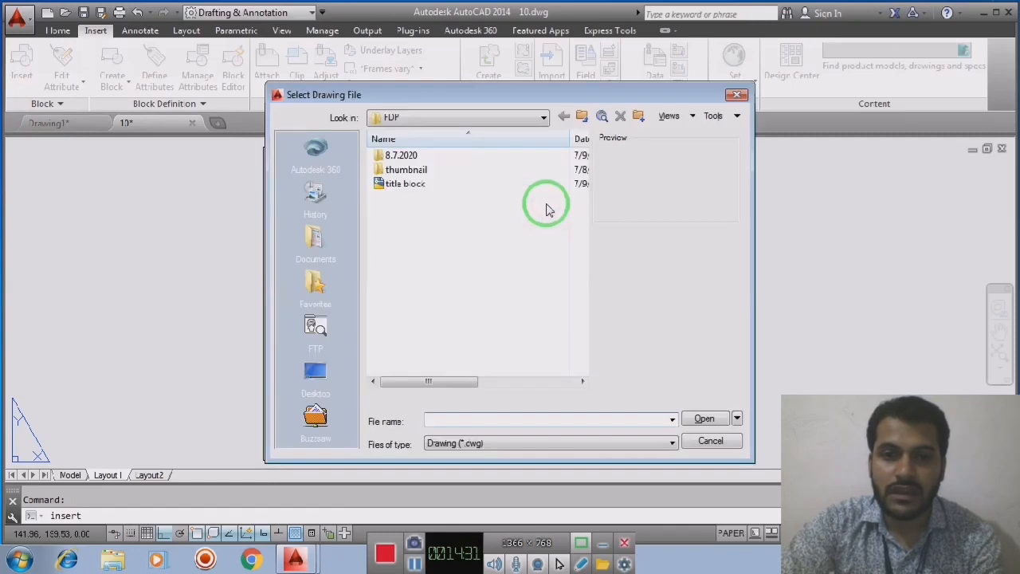
click(318, 373)
double_click(404, 253)
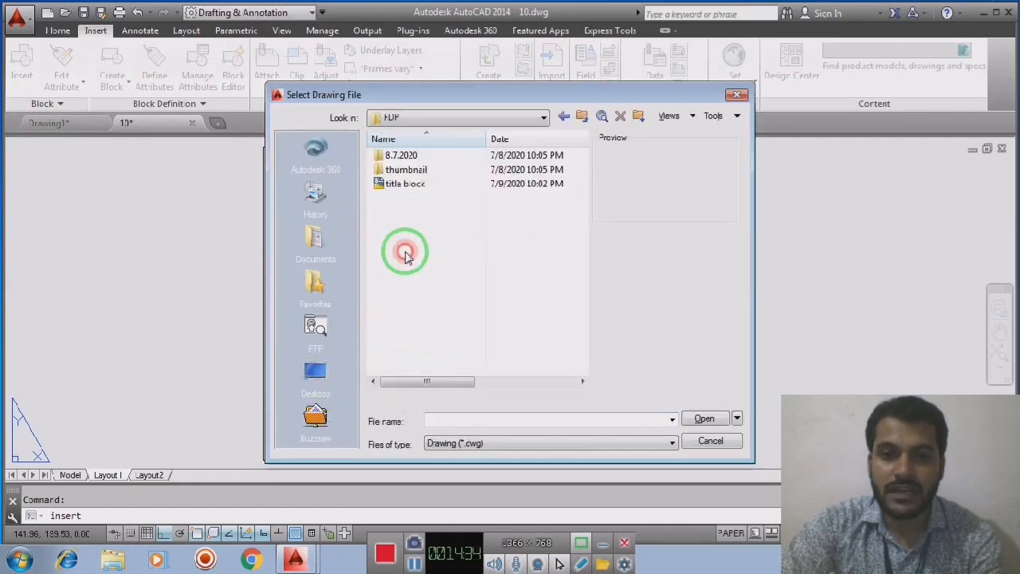
click(423, 184)
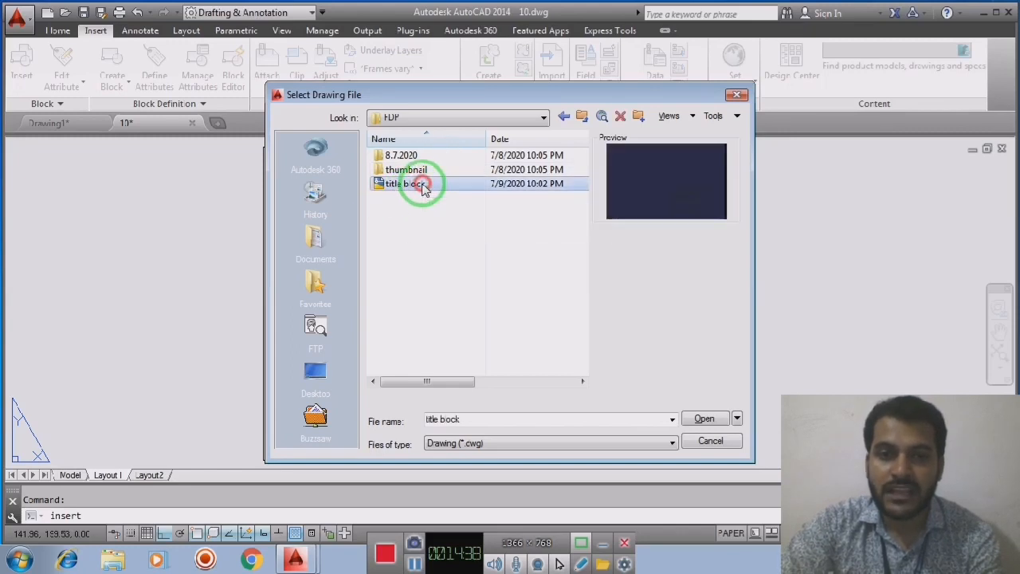
click(710, 421)
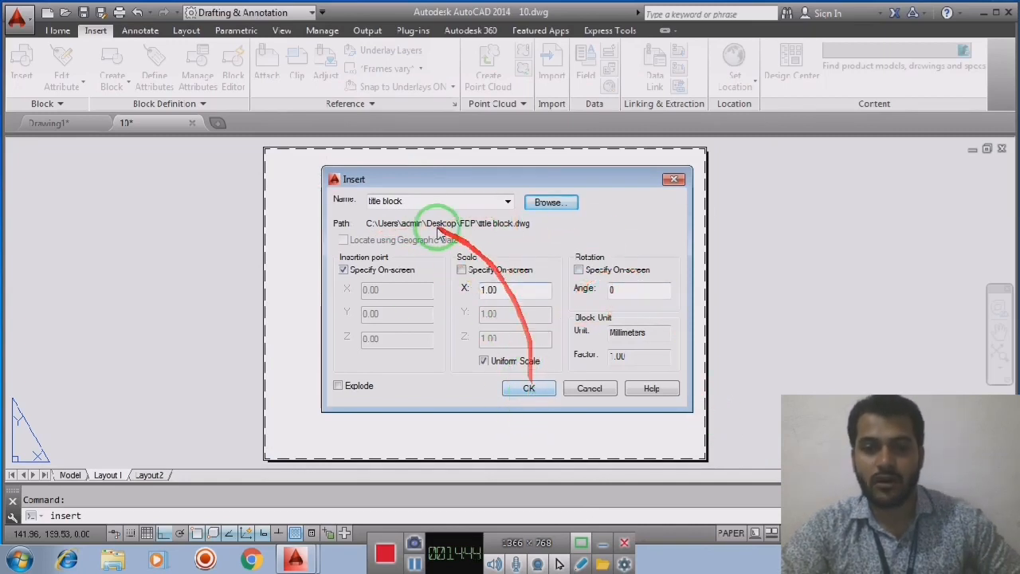
Insert the title block at the sheet's lower-left corner, with Prodno 1589 and the drafter's initials as Drawnby.
click(530, 390)
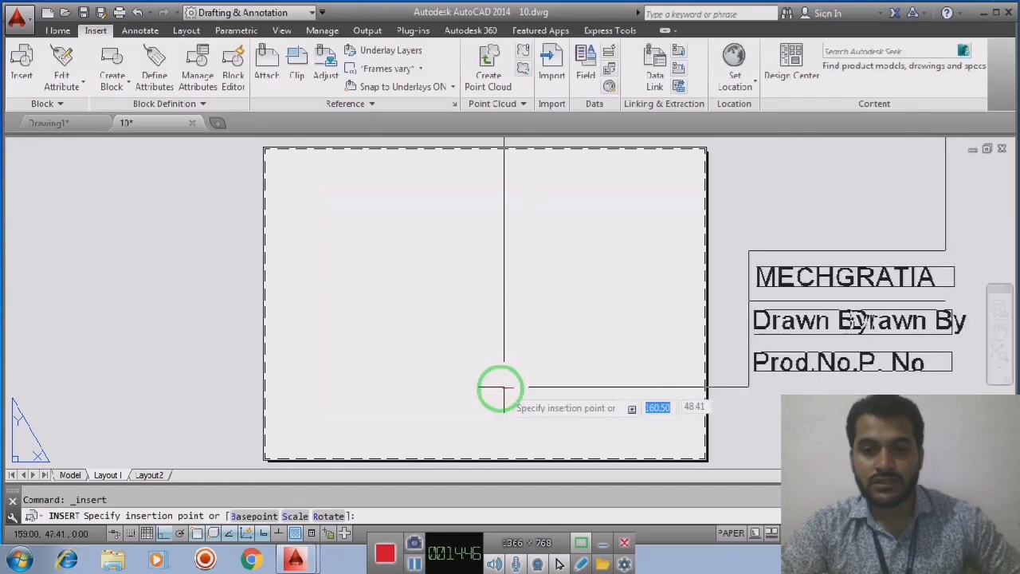
click(263, 461)
drag(540, 163, 827, 148)
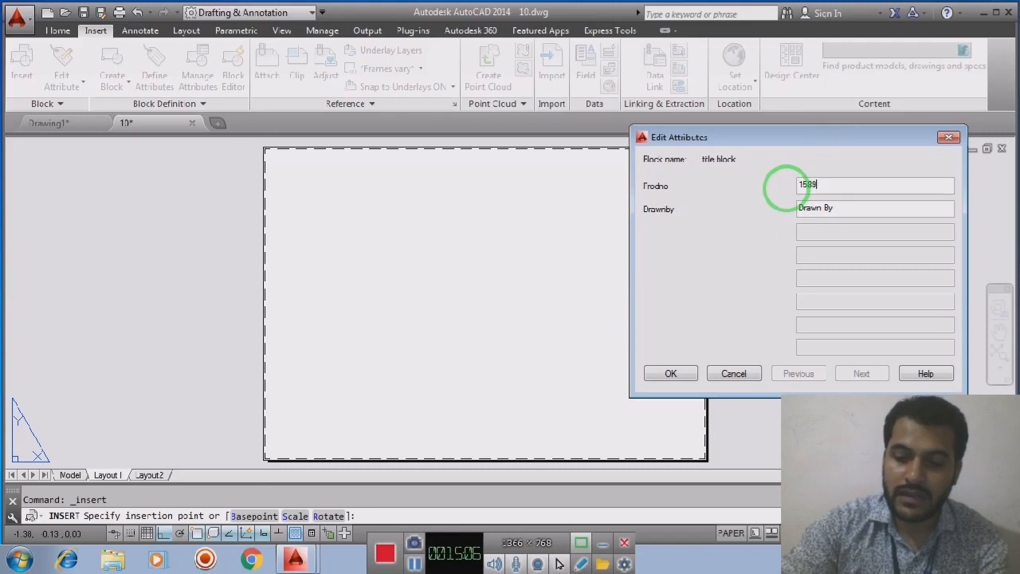
click(805, 211)
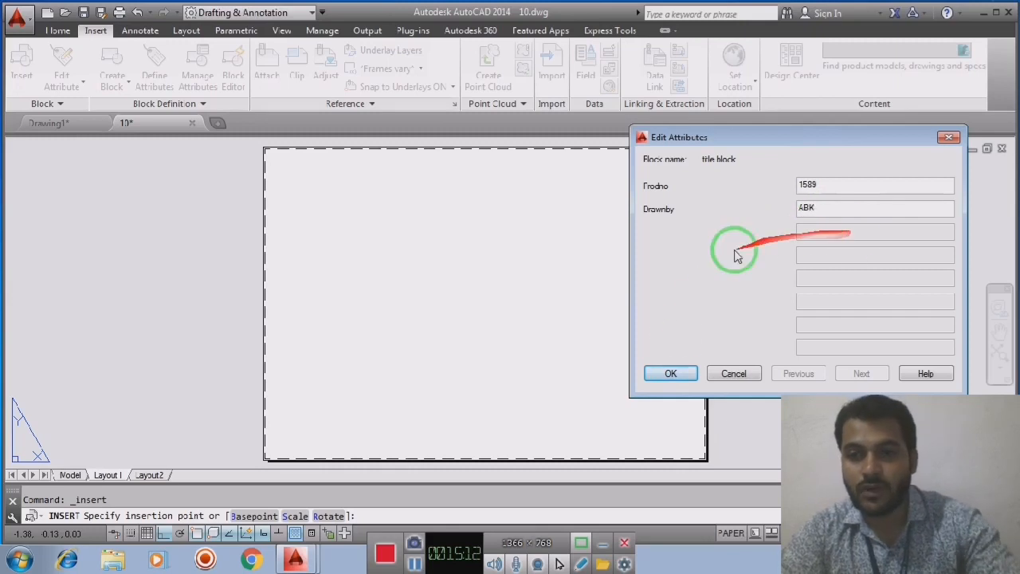
click(674, 375)
click(814, 289)
click(779, 358)
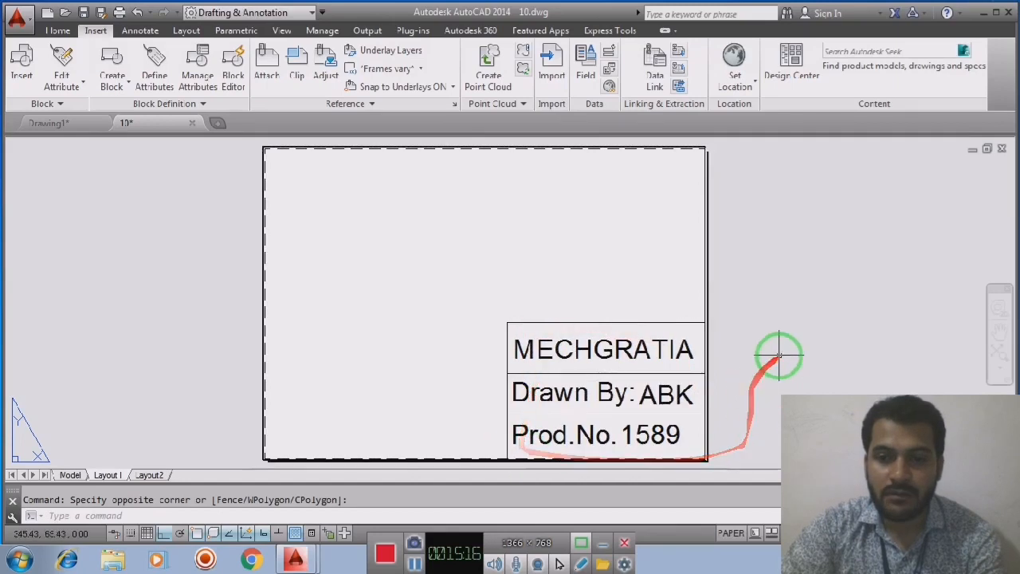
click(638, 351)
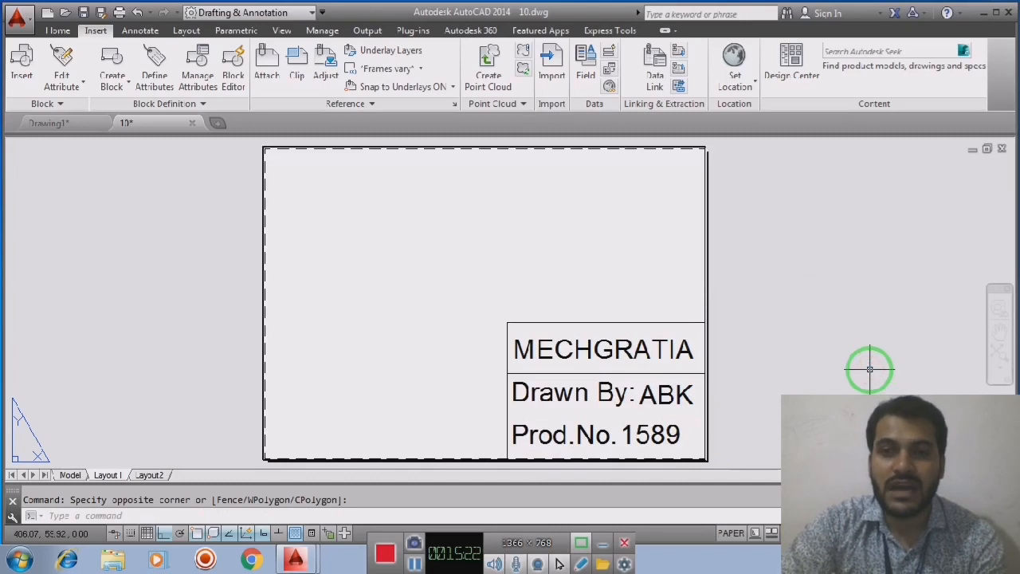
click(833, 286)
click(861, 338)
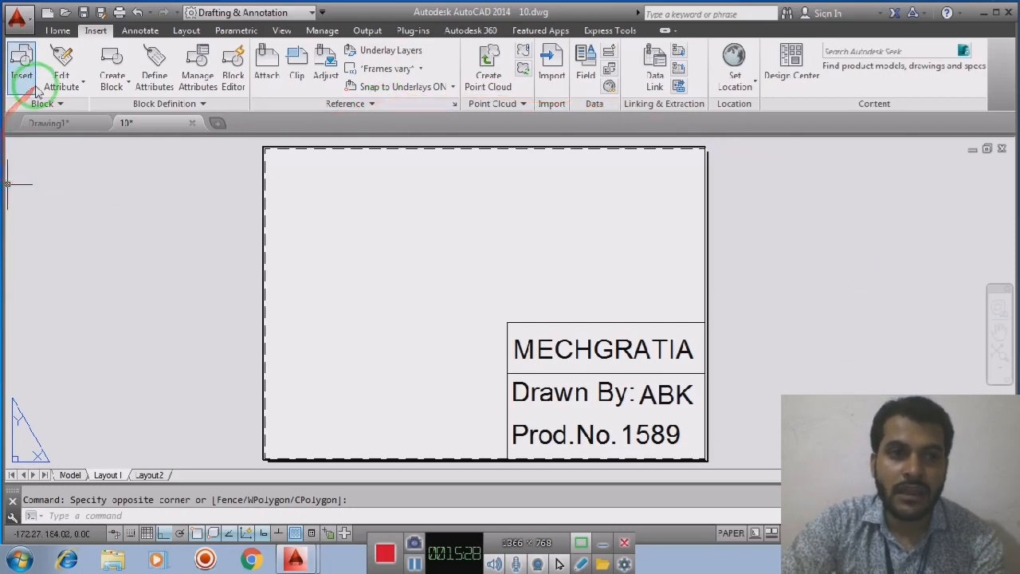
Create a rectangular viewport from near the sheet's upper-left corner to the left edge of the title block.
click(185, 29)
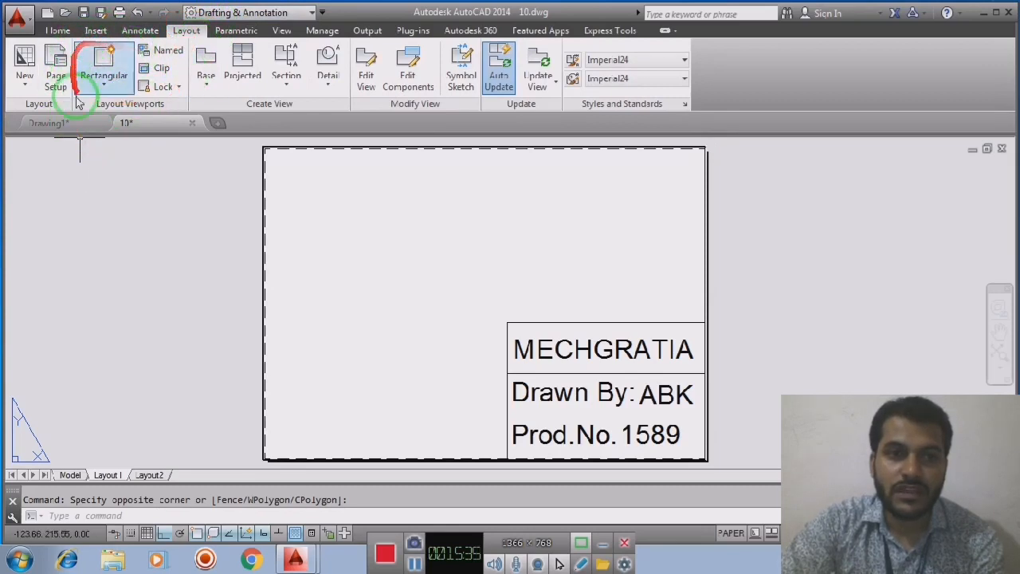
click(104, 85)
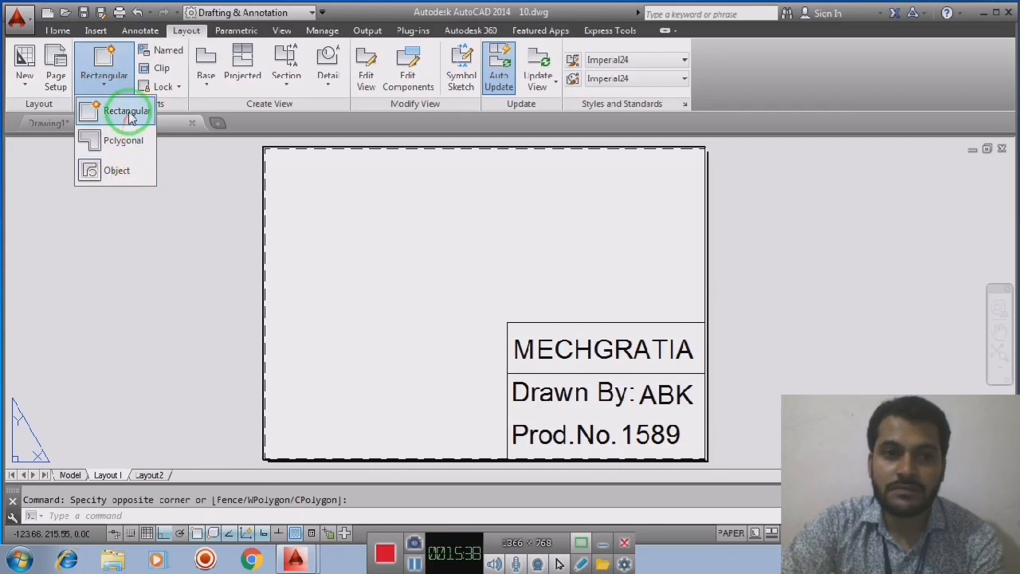
click(119, 112)
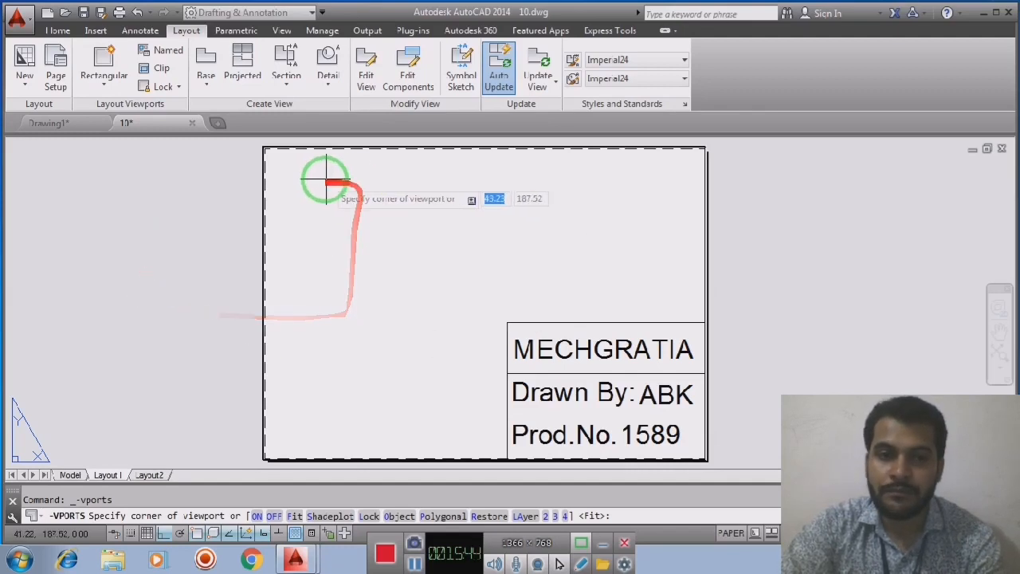
click(272, 157)
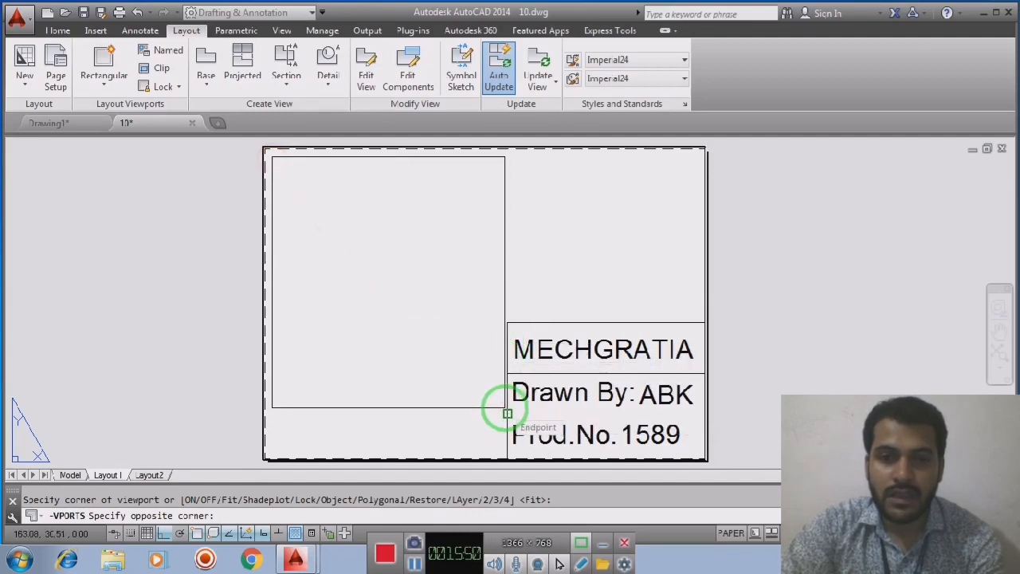
click(507, 413)
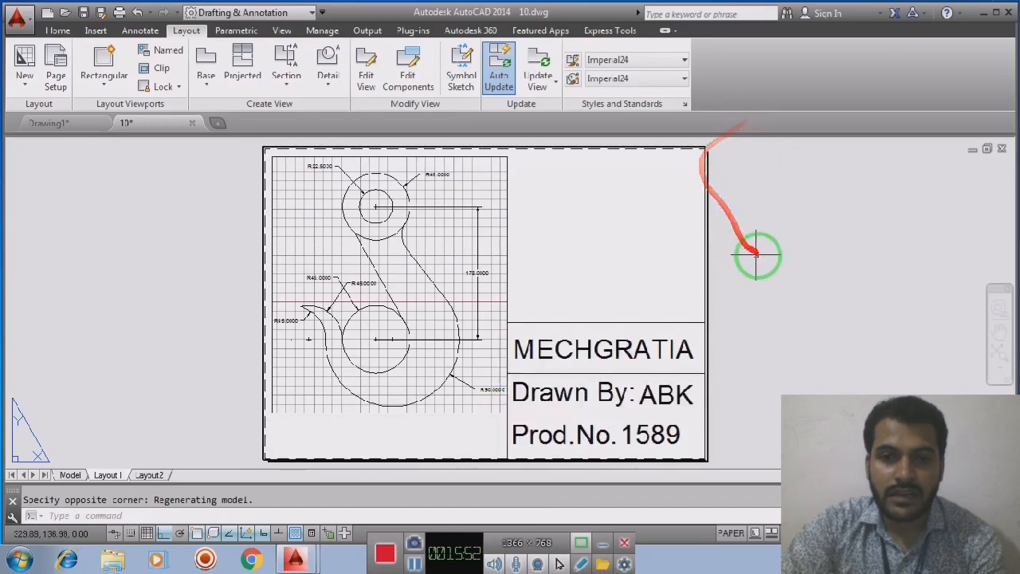
Compare the layout with model space, then shift the hook slightly right inside the Layout1 viewport and return to paper space.
click(71, 475)
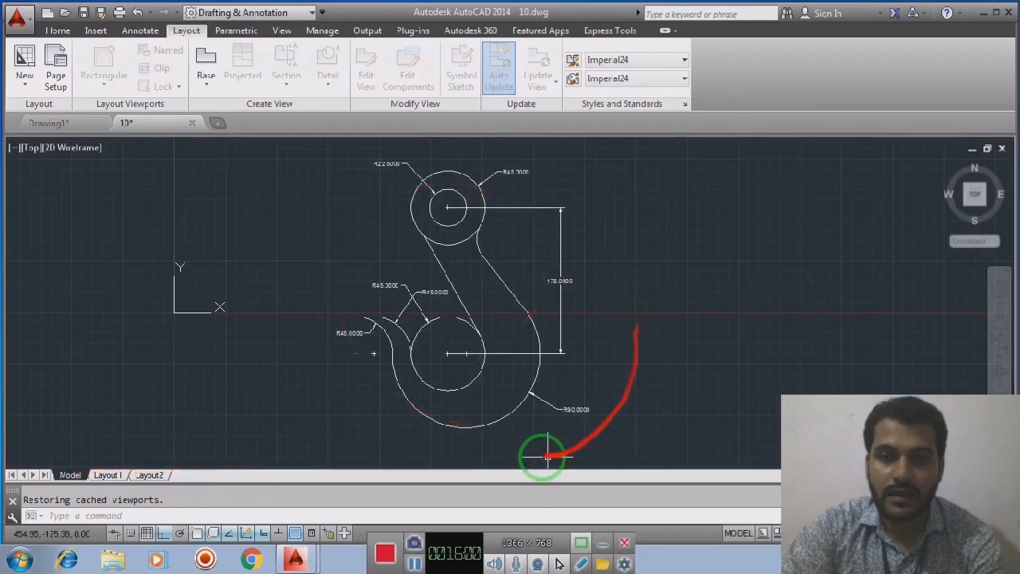
click(109, 475)
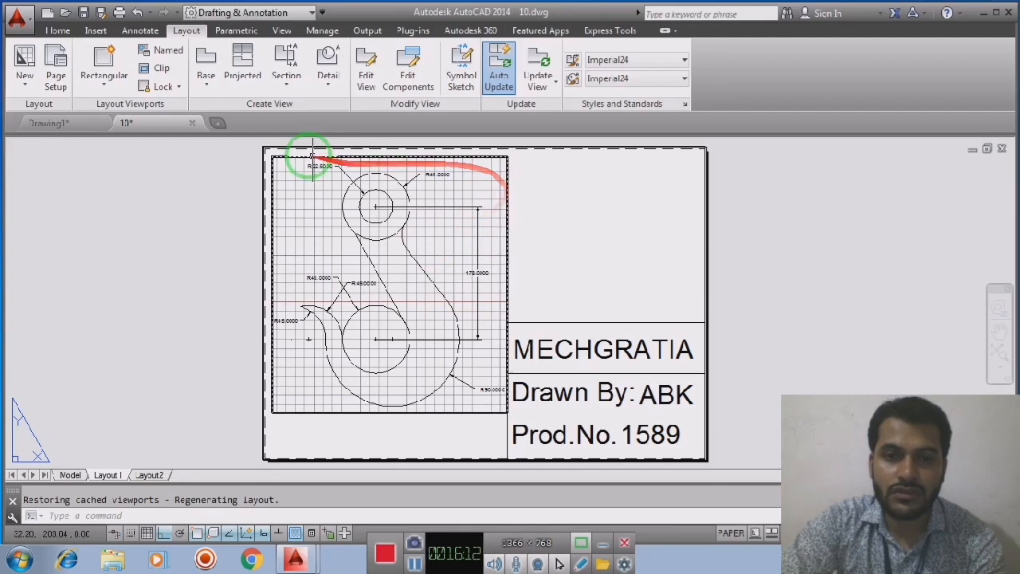
double_click(433, 251)
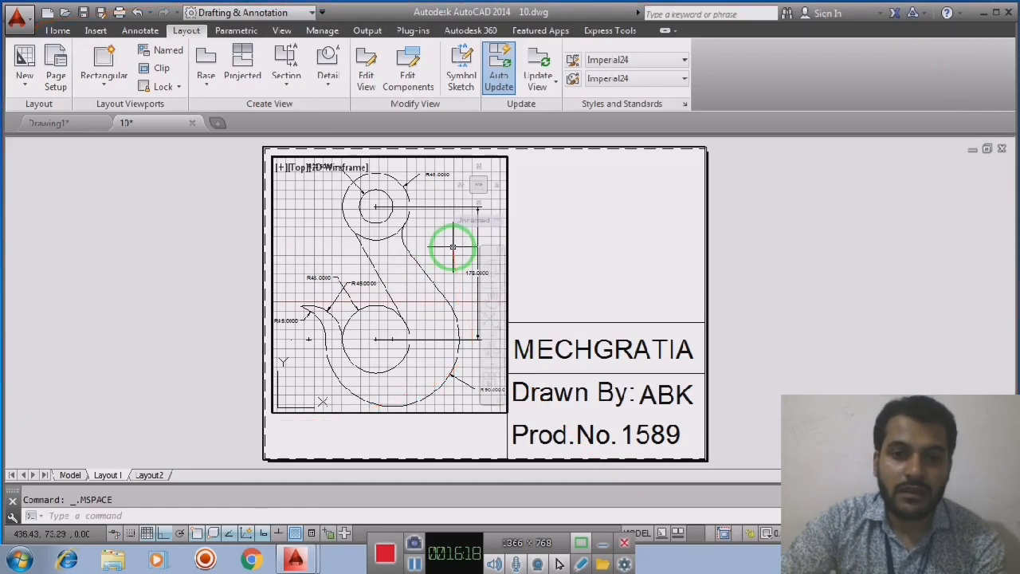
mouse_move(429, 228)
middle_down()
mouse_move(467, 221)
mouse_move(426, 221)
mouse_move(435, 230)
middle_up()
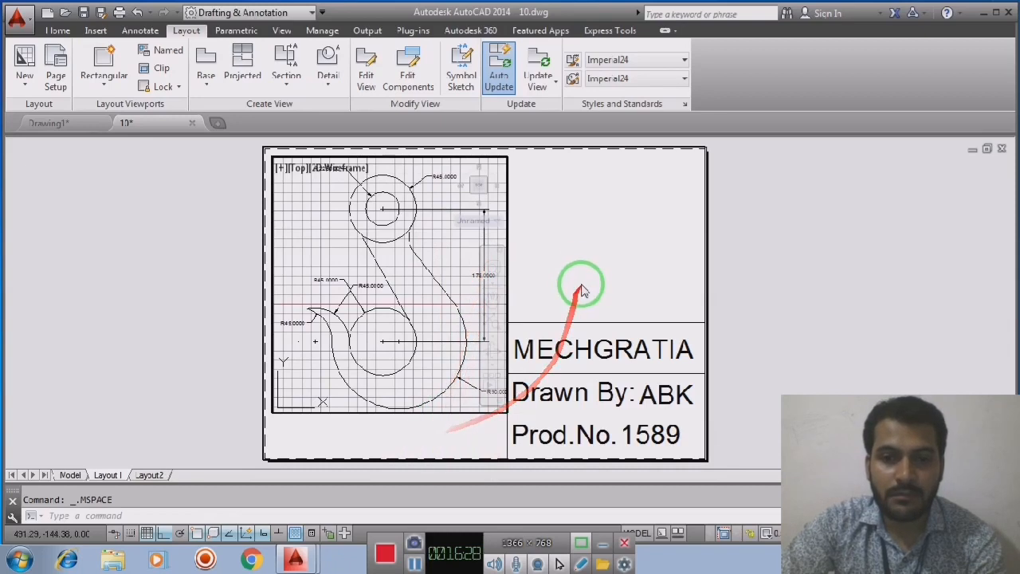
double_click(580, 243)
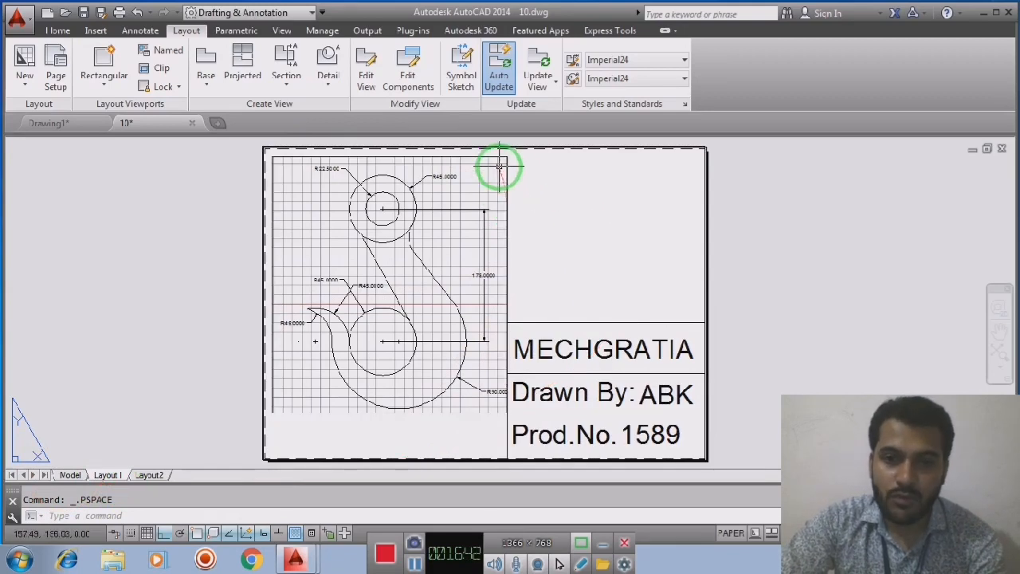
Stretch the hook viewport by its upper-right corner so that its right edge stops just short of the title block.
click(512, 235)
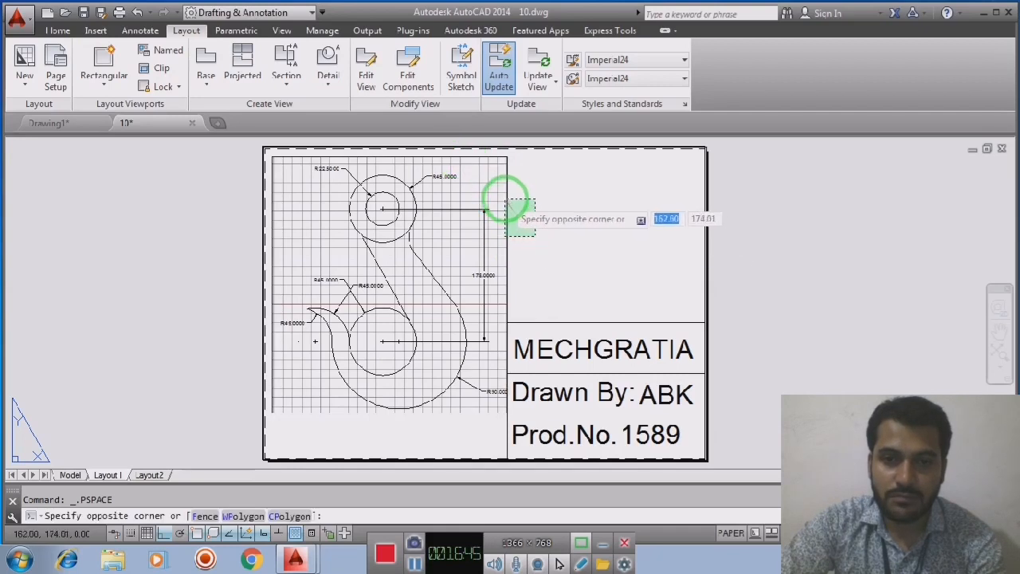
click(512, 224)
click(530, 159)
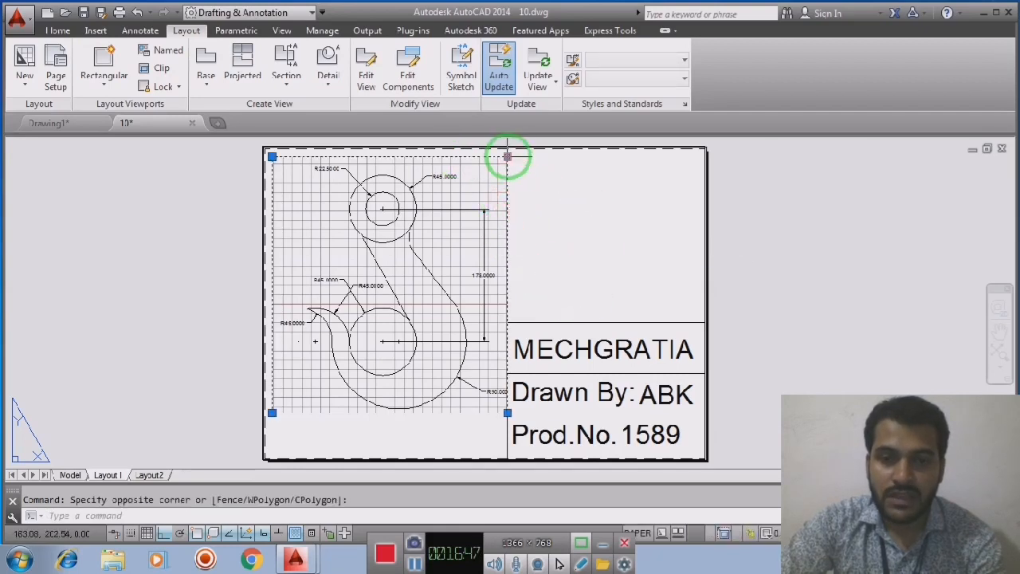
click(508, 157)
click(615, 177)
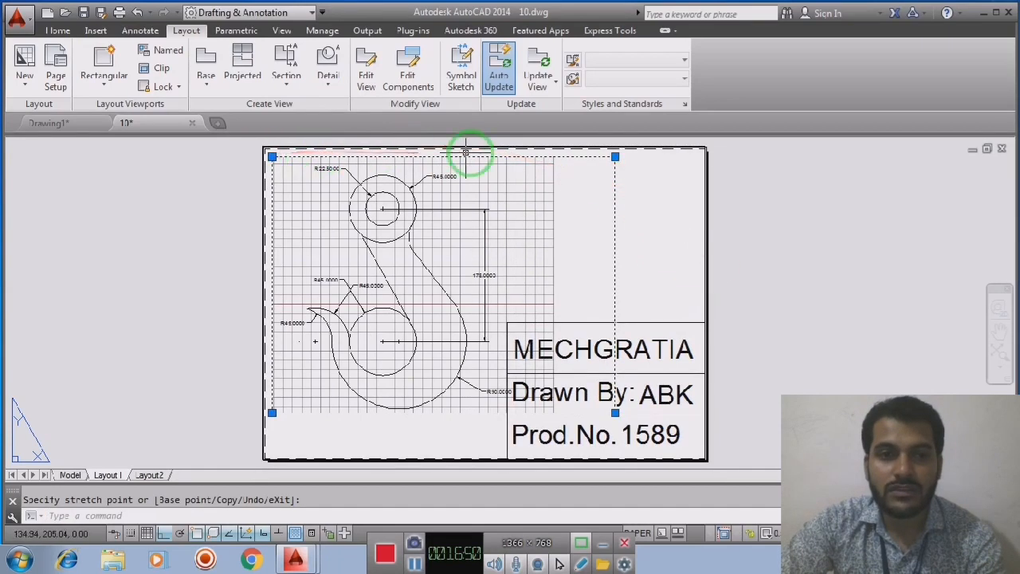
click(615, 157)
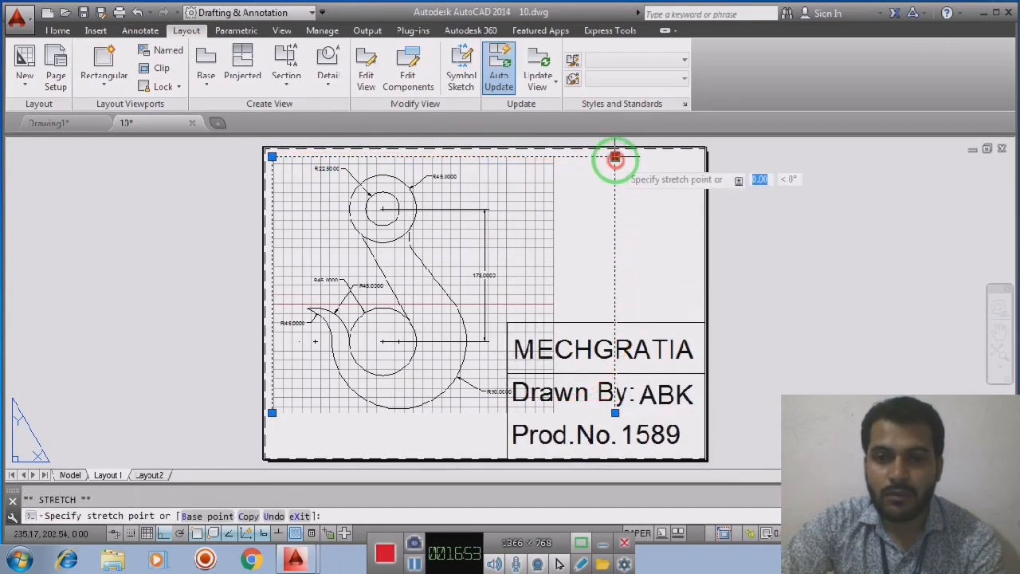
click(519, 159)
click(443, 157)
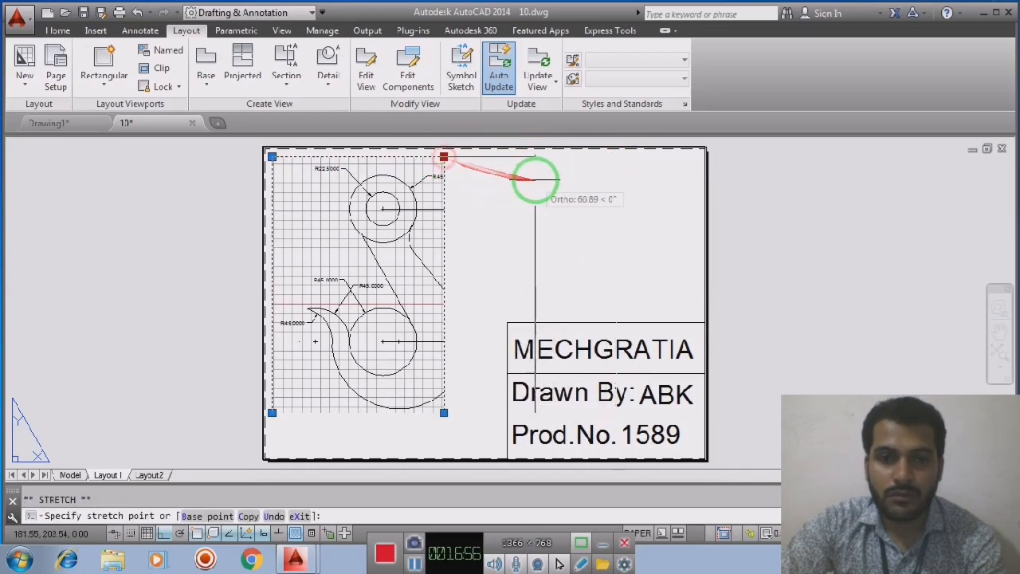
click(539, 176)
click(539, 157)
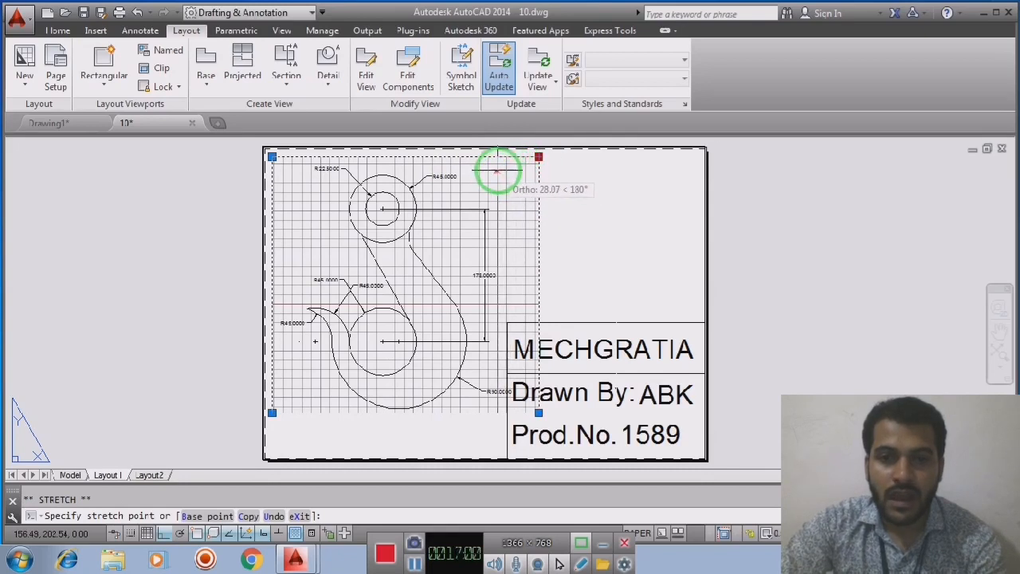
click(500, 169)
mouse_move(619, 296)
mouse_down()
mouse_move(489, 417)
mouse_move(488, 407)
mouse_up()
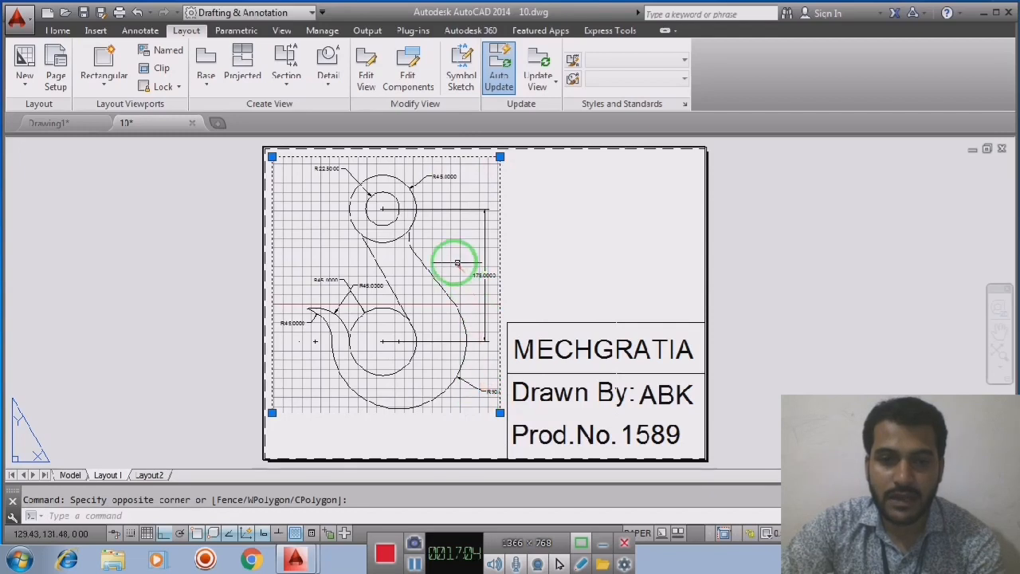
In model space, move the R90 radius dimension to the hook's lower-left side, then return to Layout1.
click(71, 476)
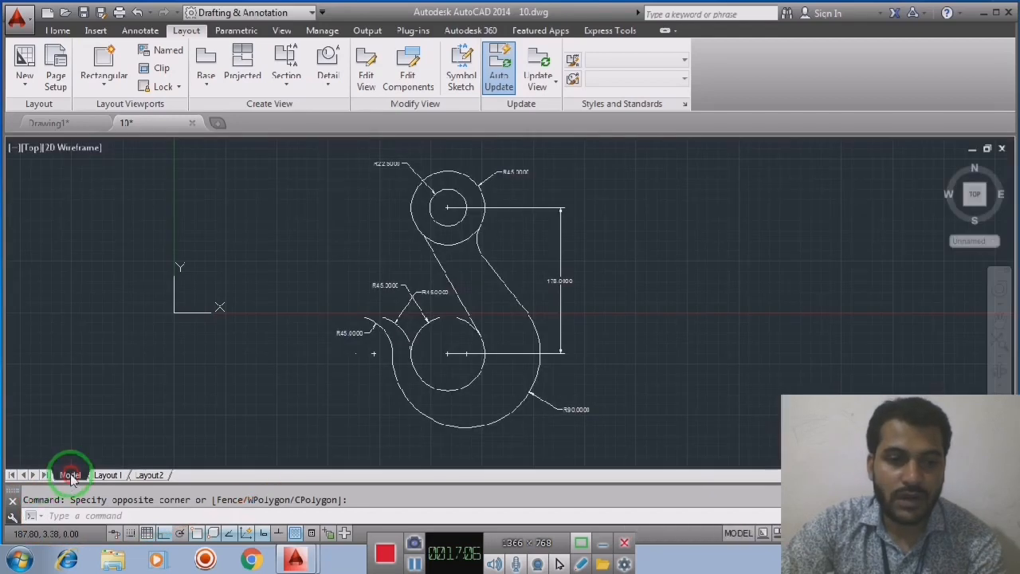
click(594, 416)
click(568, 413)
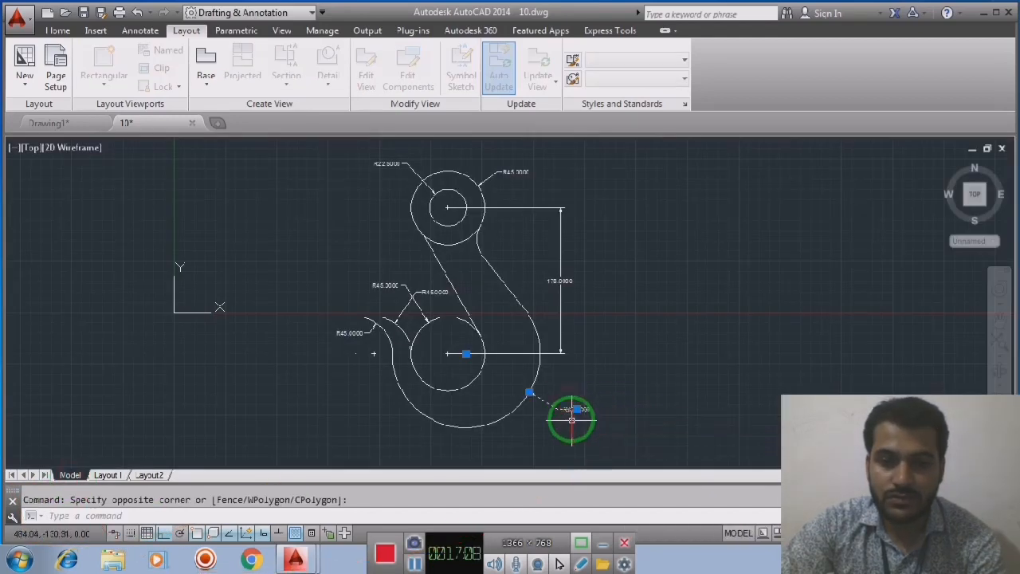
click(576, 409)
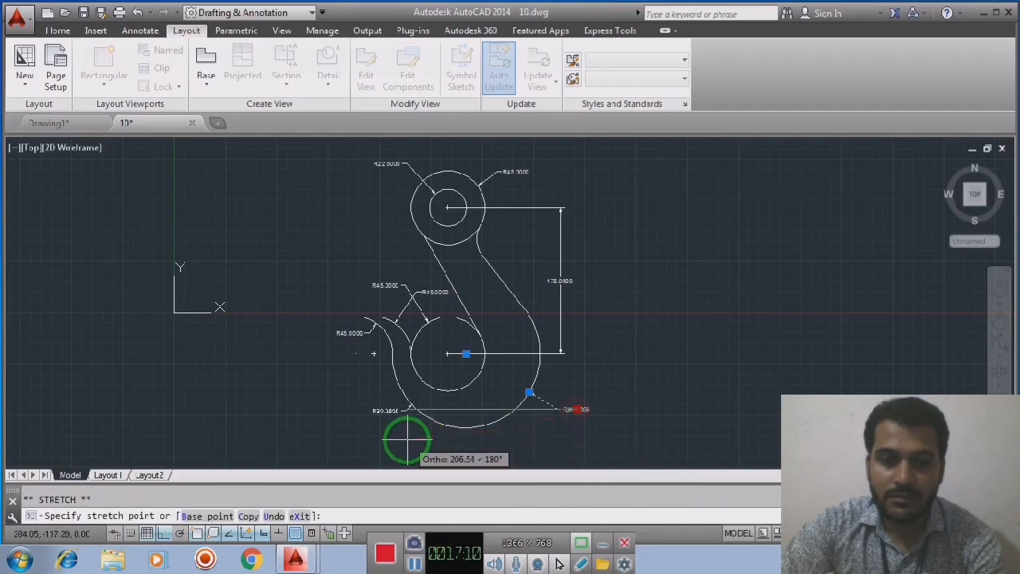
click(704, 342)
click(736, 408)
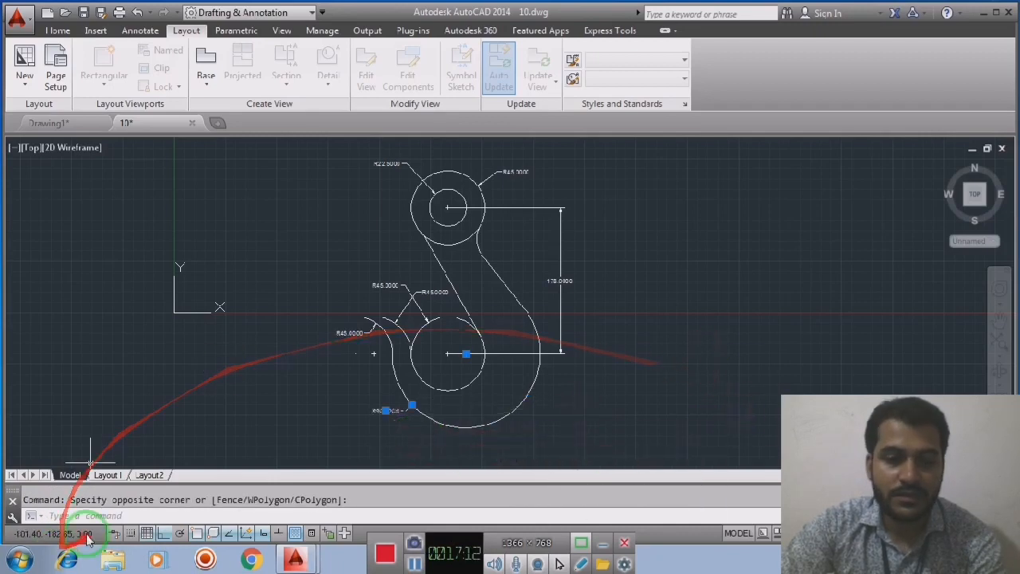
click(108, 475)
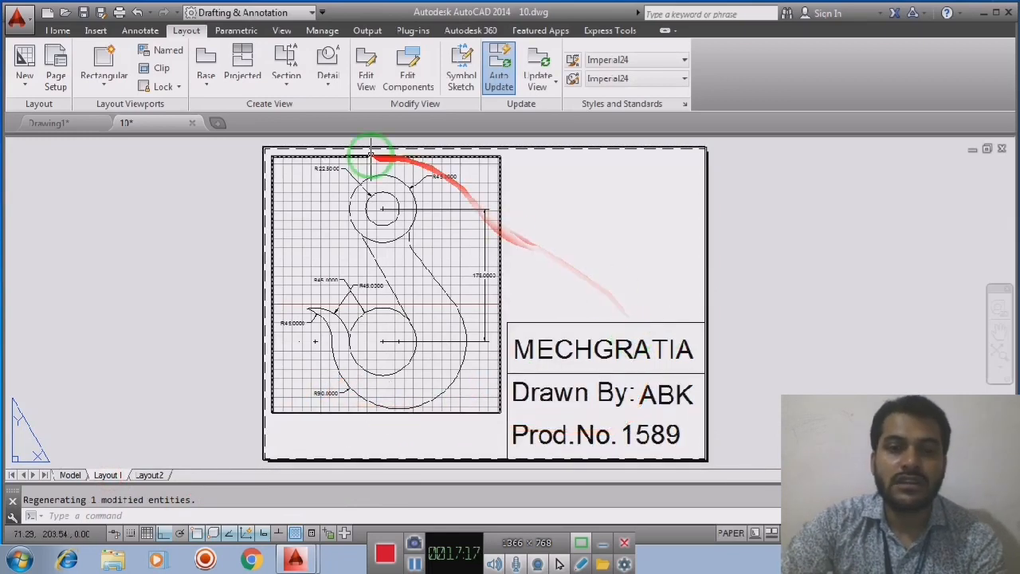
click(796, 267)
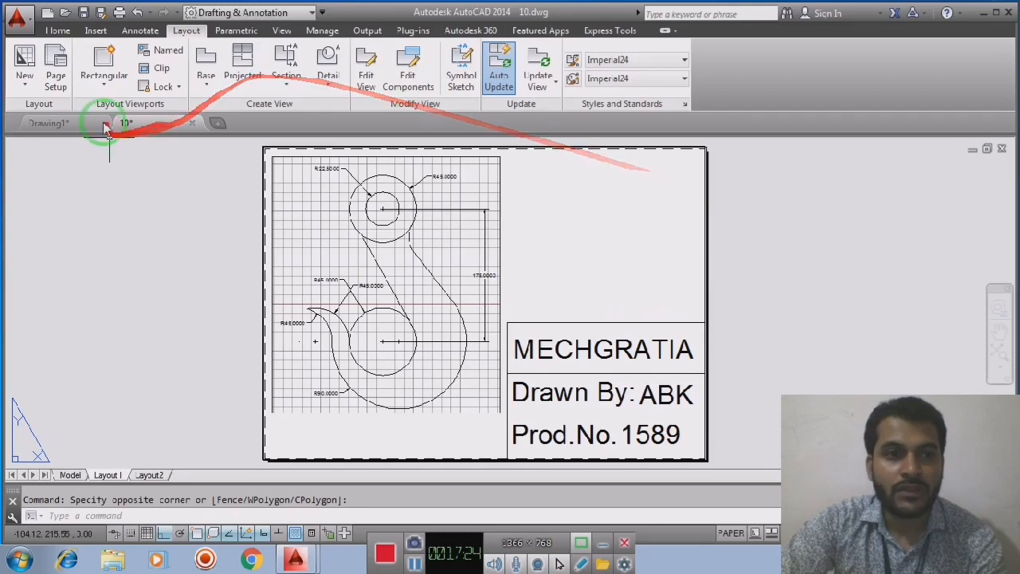
Create a second, smaller rectangular viewport in the empty area above the title block.
click(104, 83)
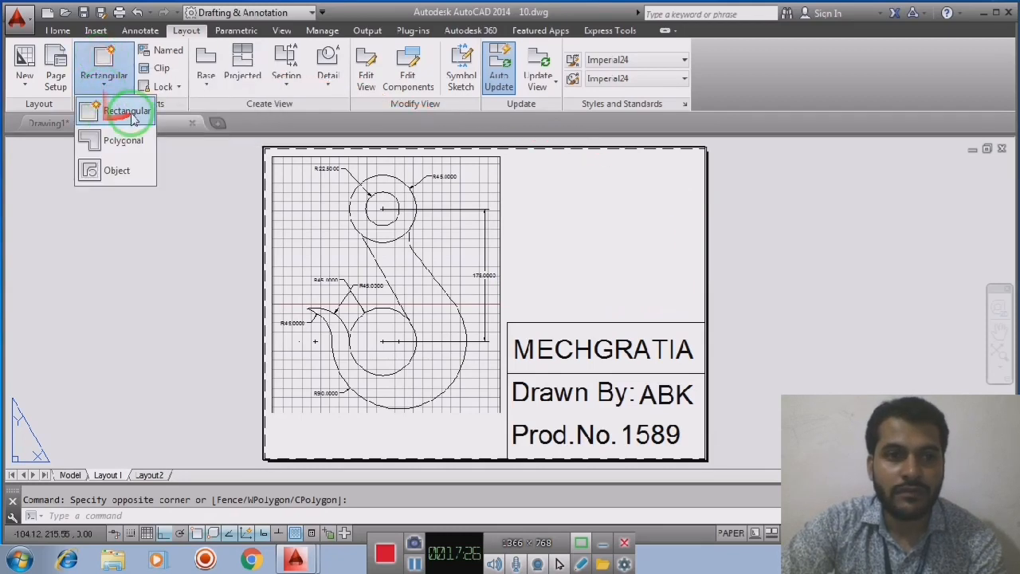
click(131, 114)
click(521, 161)
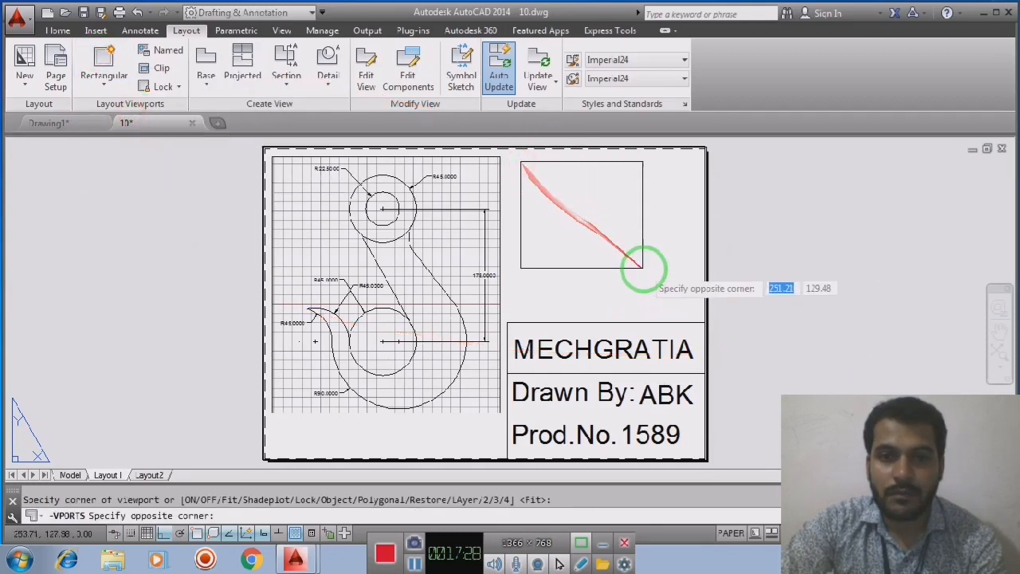
click(688, 303)
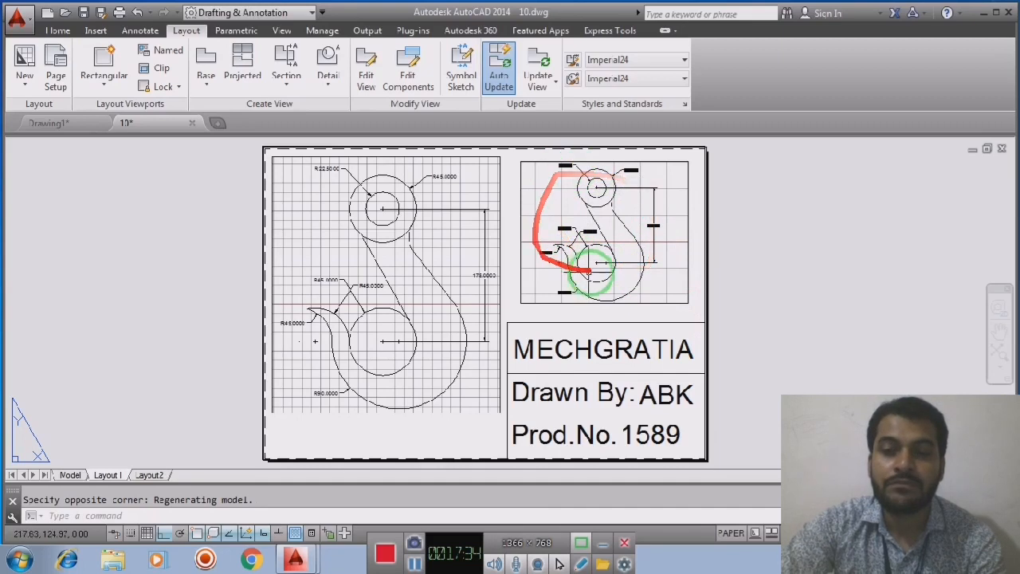
Activate the small viewport and shrink and recentre the complete hook inside it.
double_click(662, 261)
scroll(628, 237, up, 6)
scroll(628, 236, down, 10)
scroll(627, 237, up, 4)
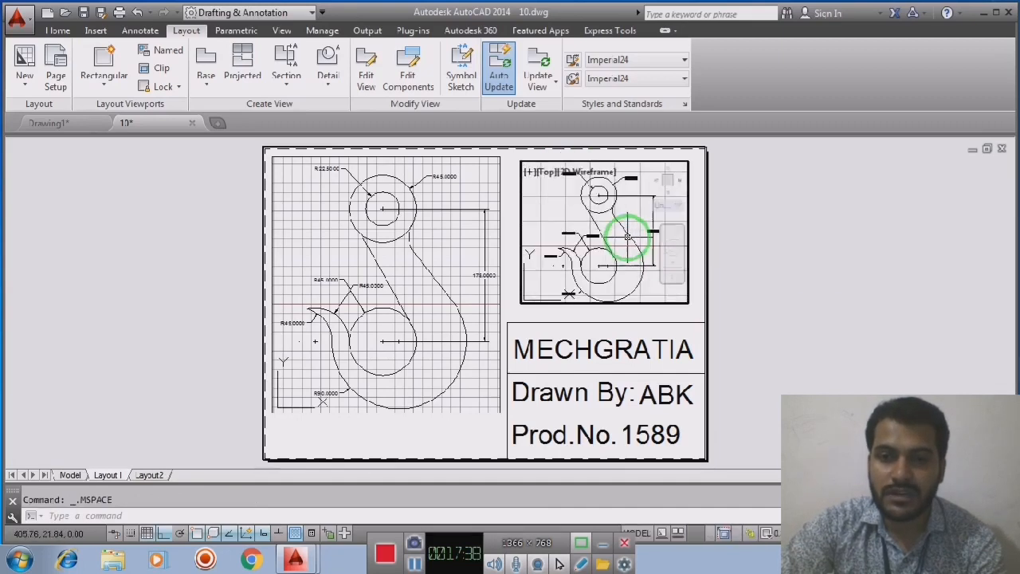
mouse_move(628, 237)
middle_down()
mouse_move(611, 250)
mouse_move(514, 257)
middle_up()
mouse_move(587, 236)
middle_down()
mouse_move(674, 246)
mouse_move(610, 234)
mouse_move(641, 225)
middle_up()
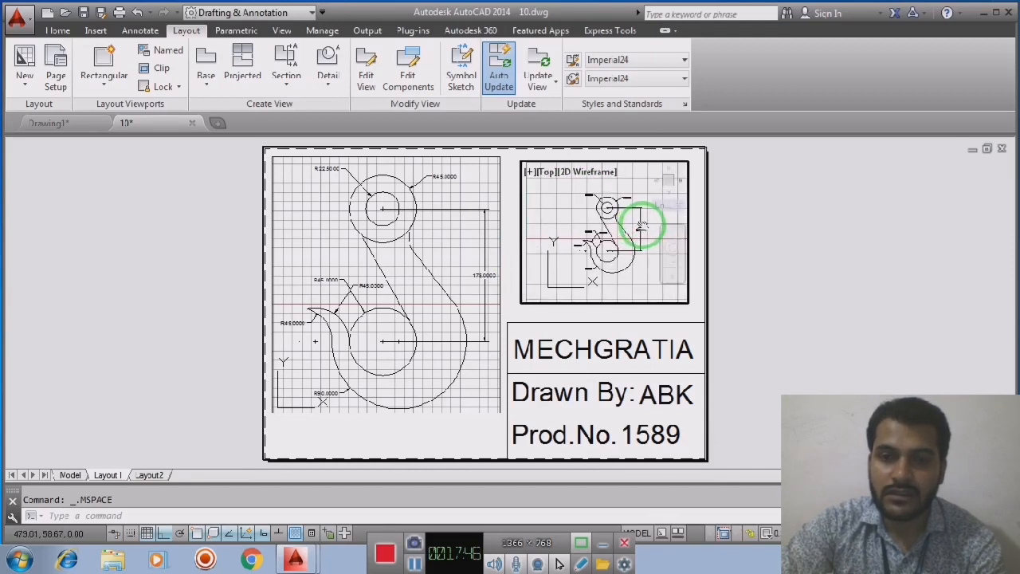
In model space, draw a circle to the right of the hook with a smaller rectangle inside it.
click(70, 476)
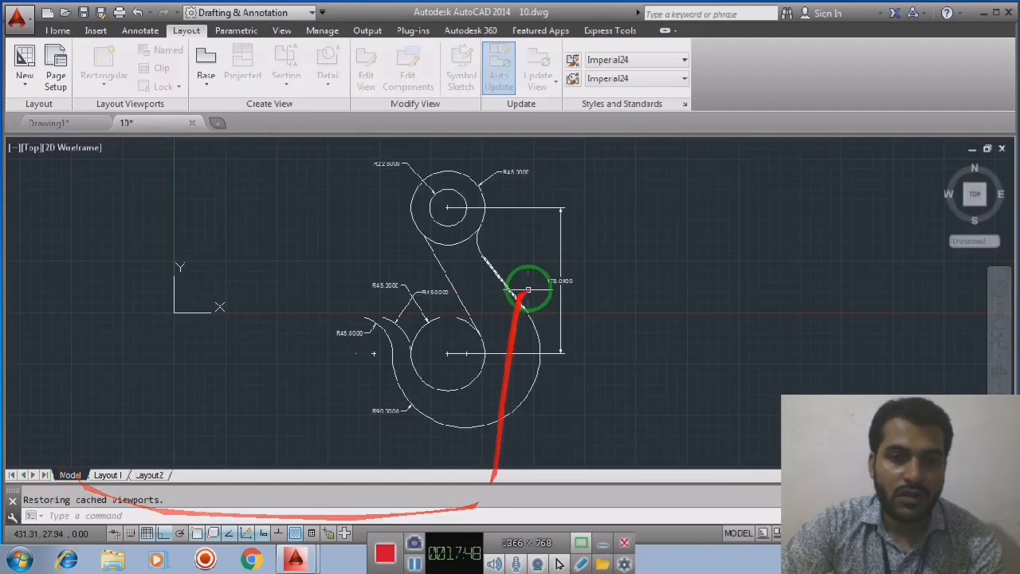
click(63, 34)
click(87, 57)
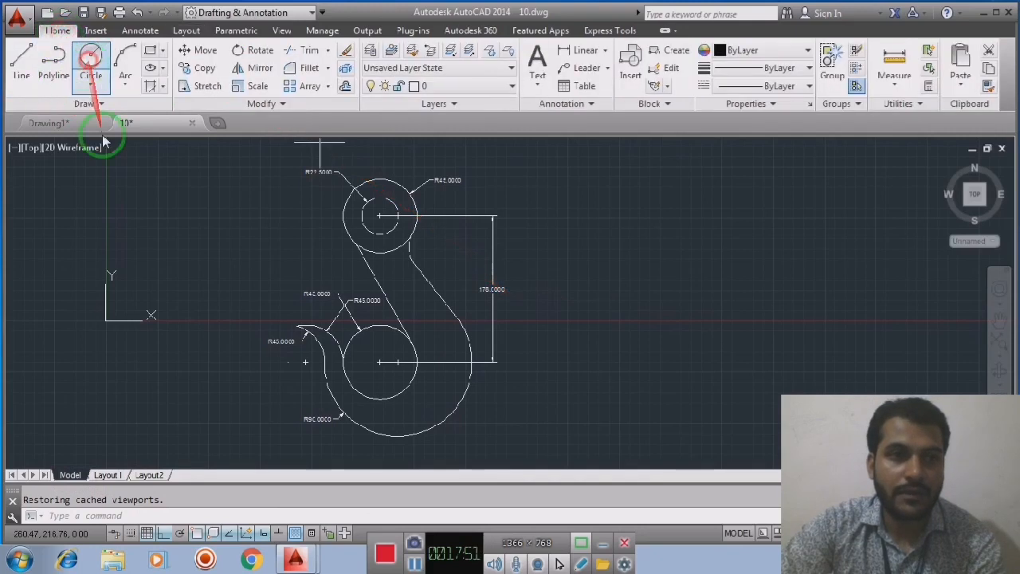
click(647, 281)
click(702, 352)
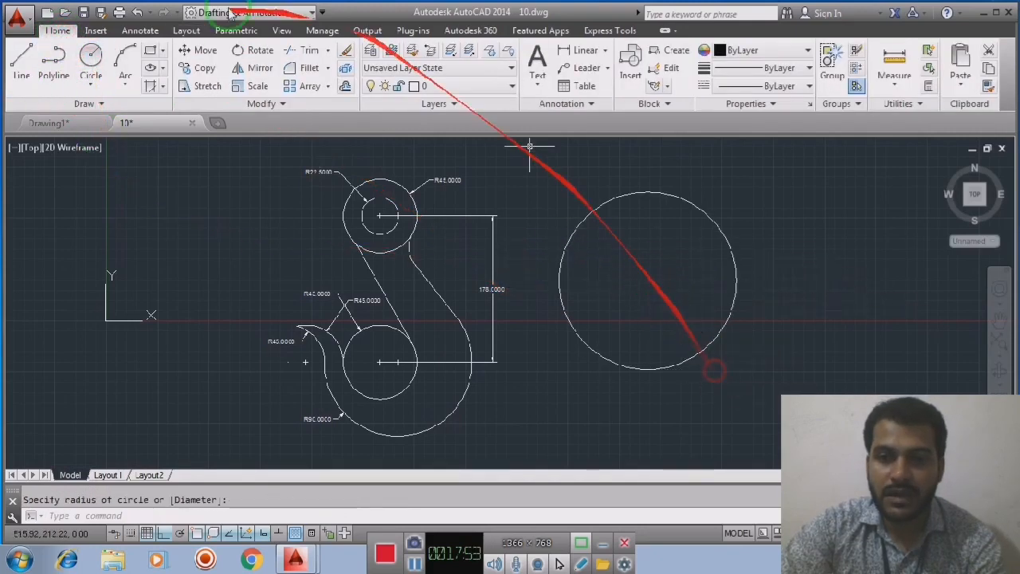
click(150, 51)
click(611, 241)
click(687, 320)
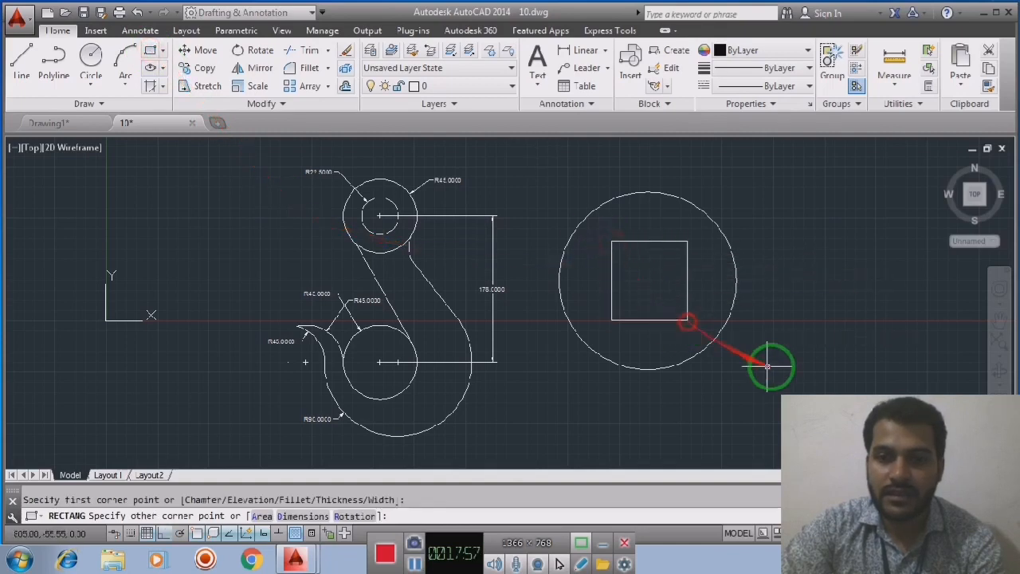
Return to Layout1 and adjust the small viewport's view so it frames only the circle and rectangle.
click(108, 475)
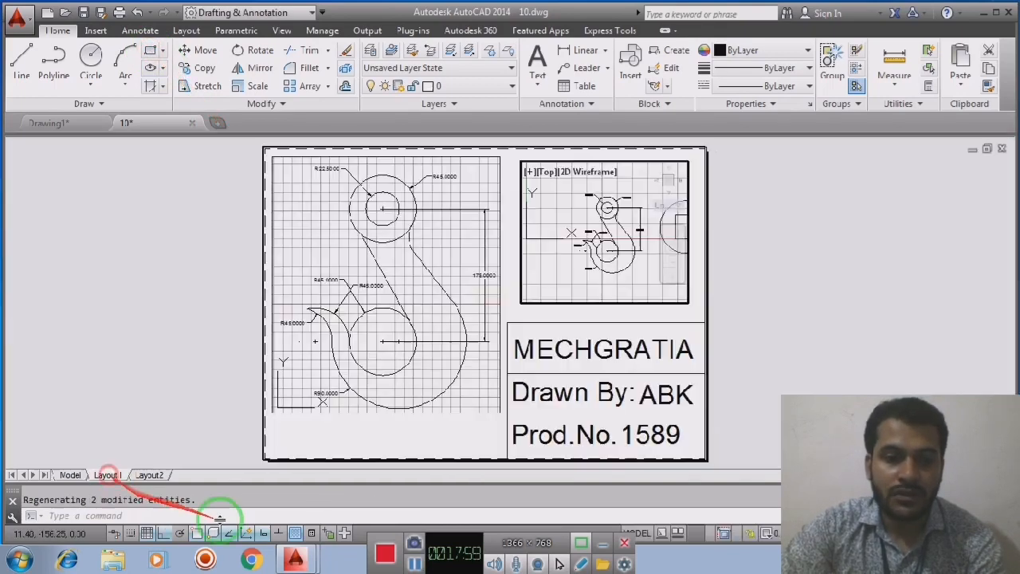
click(628, 279)
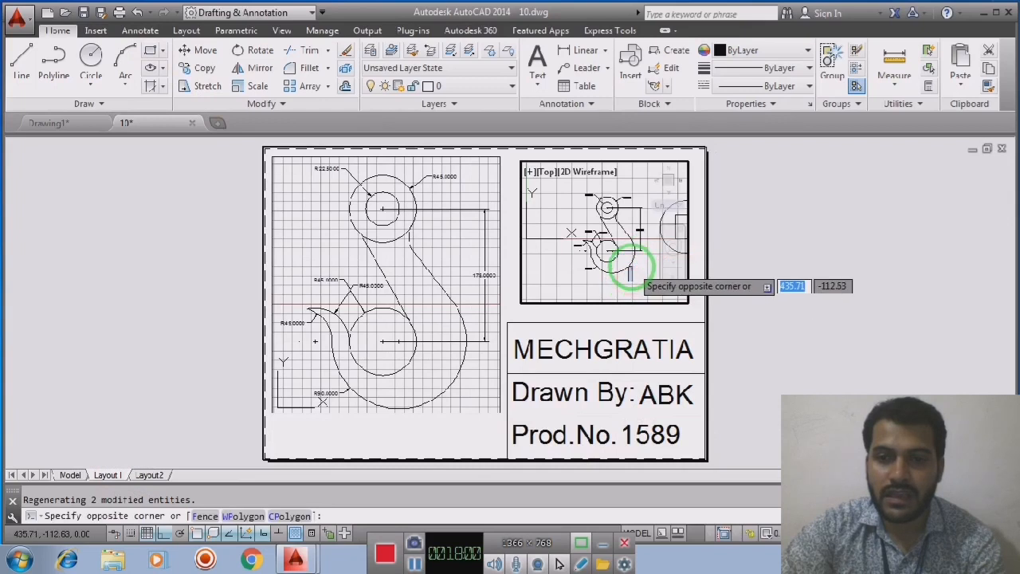
scroll(576, 269, up, 5)
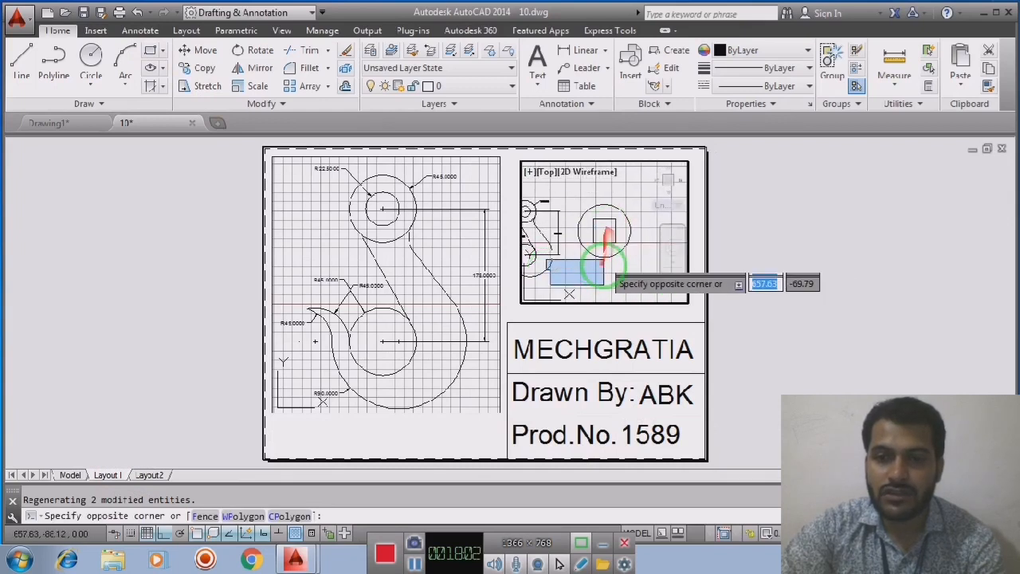
click(604, 270)
scroll(611, 259, up, 2)
middle_drag(611, 259, 632, 270)
scroll(638, 272, up, 2)
scroll(638, 272, down, 2)
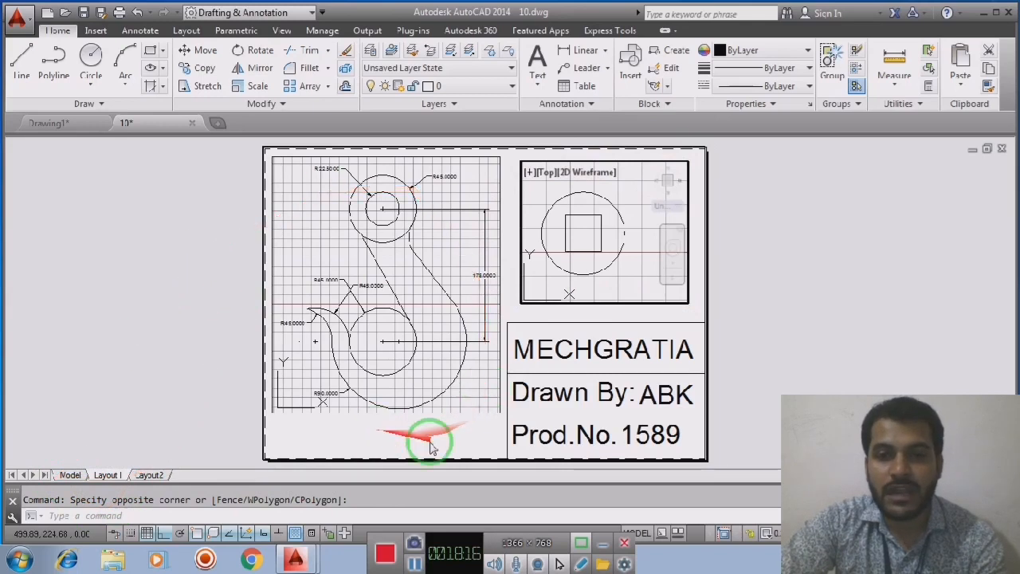
click(665, 301)
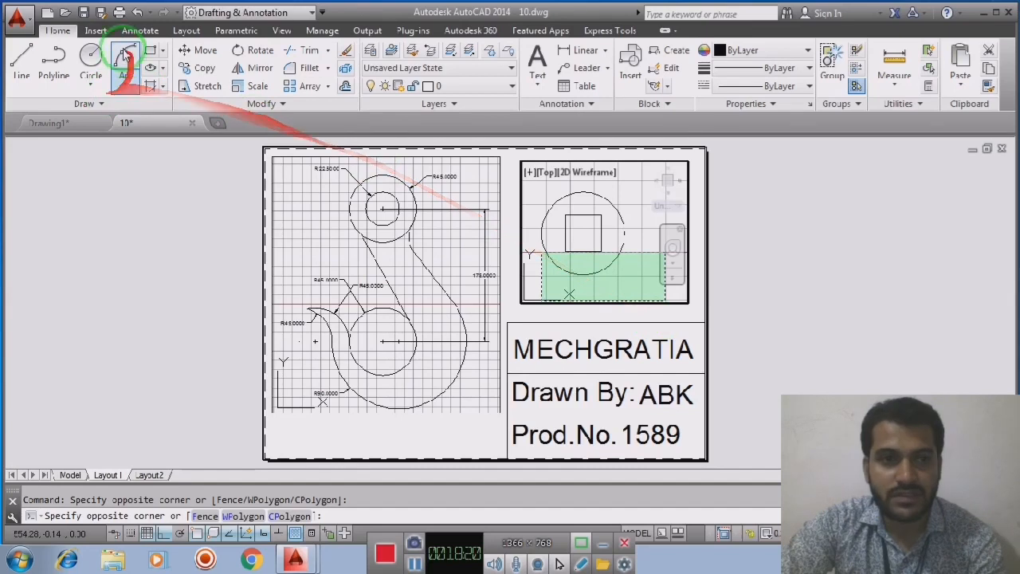
click(188, 32)
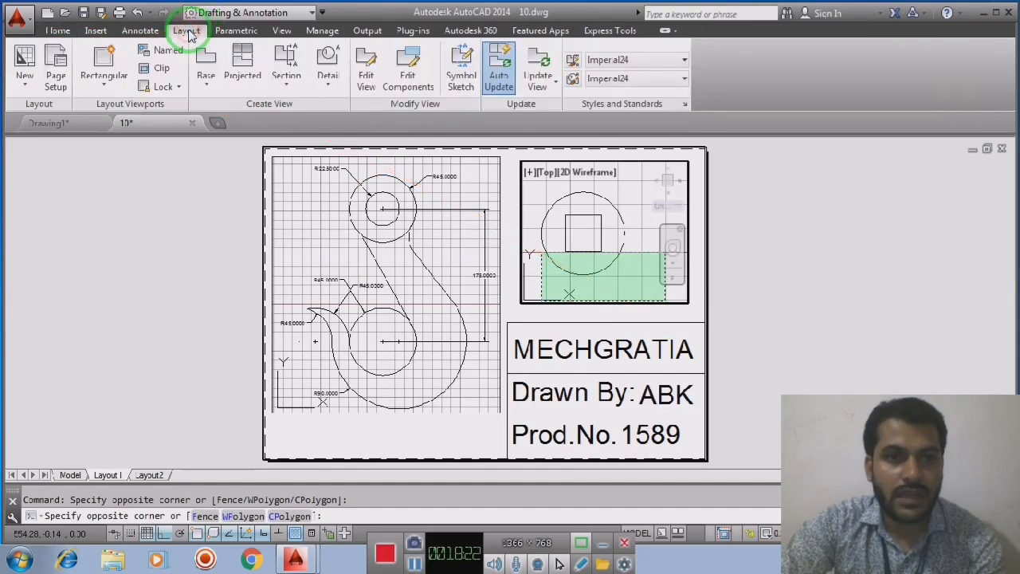
click(103, 79)
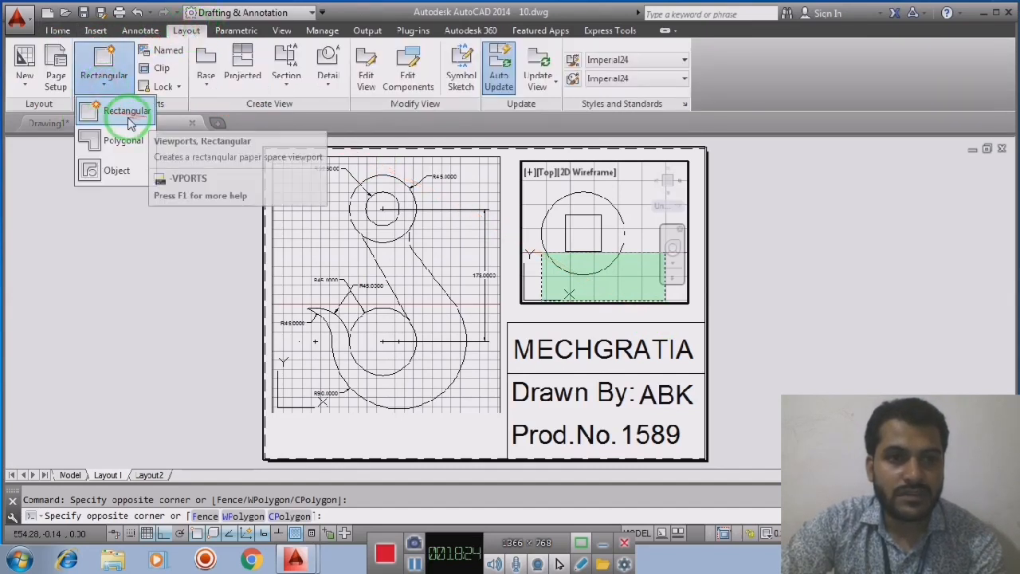
mouse_move(119, 142)
mouse_down()
mouse_move(613, 262)
mouse_move(574, 297)
mouse_up()
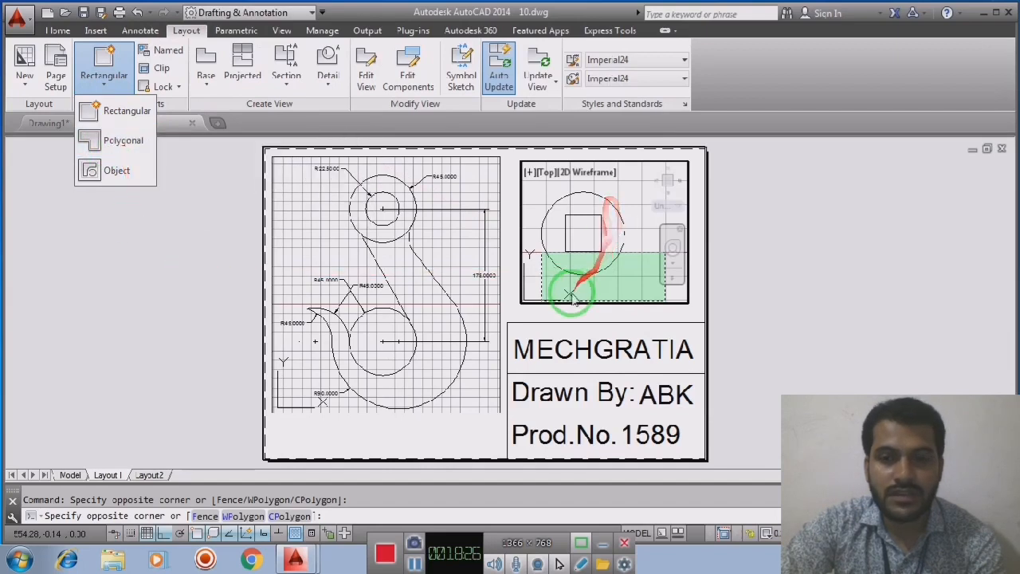
click(764, 304)
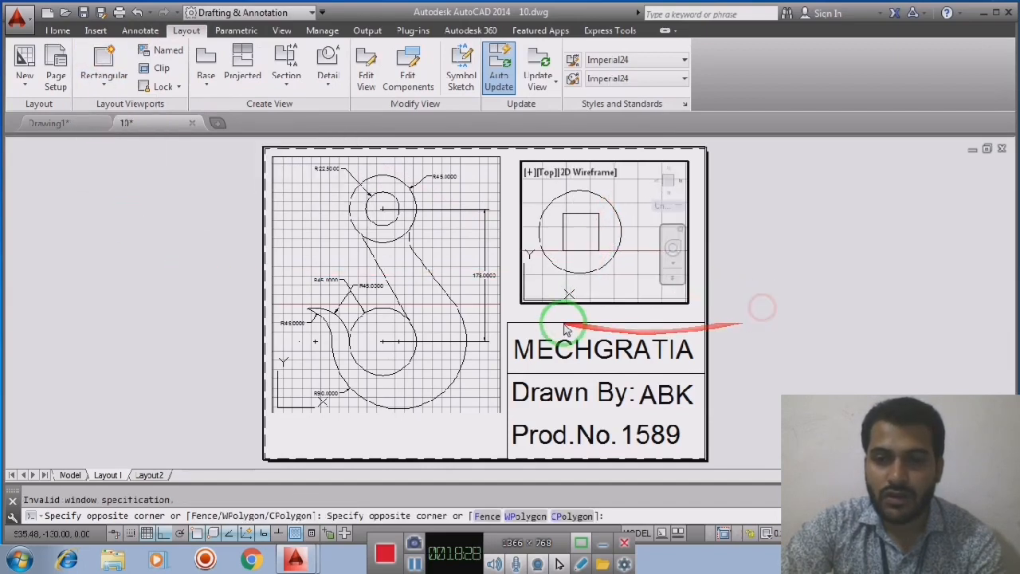
click(584, 279)
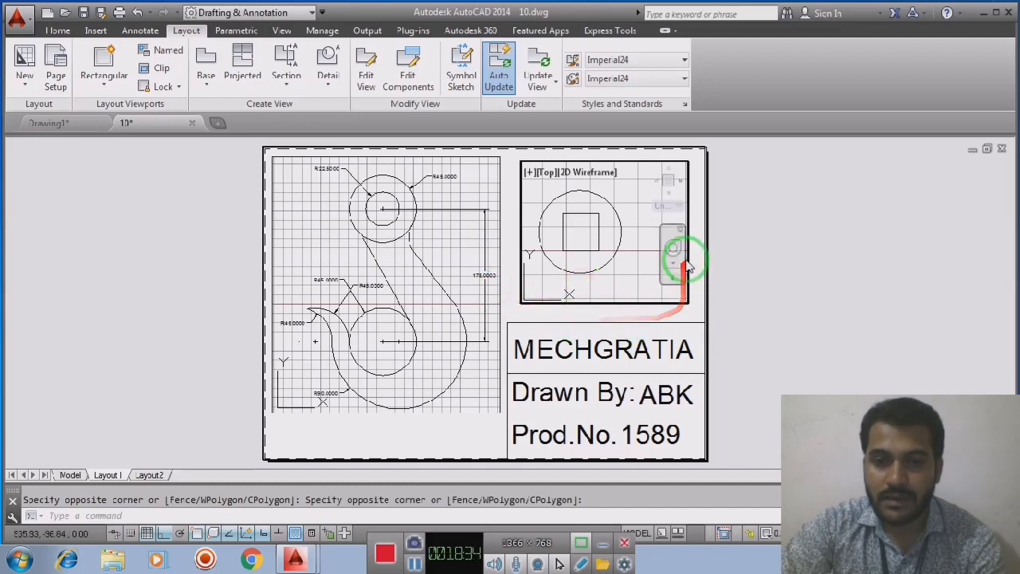
Erase the circle and the rectangle shown in the small viewport.
click(625, 218)
click(624, 264)
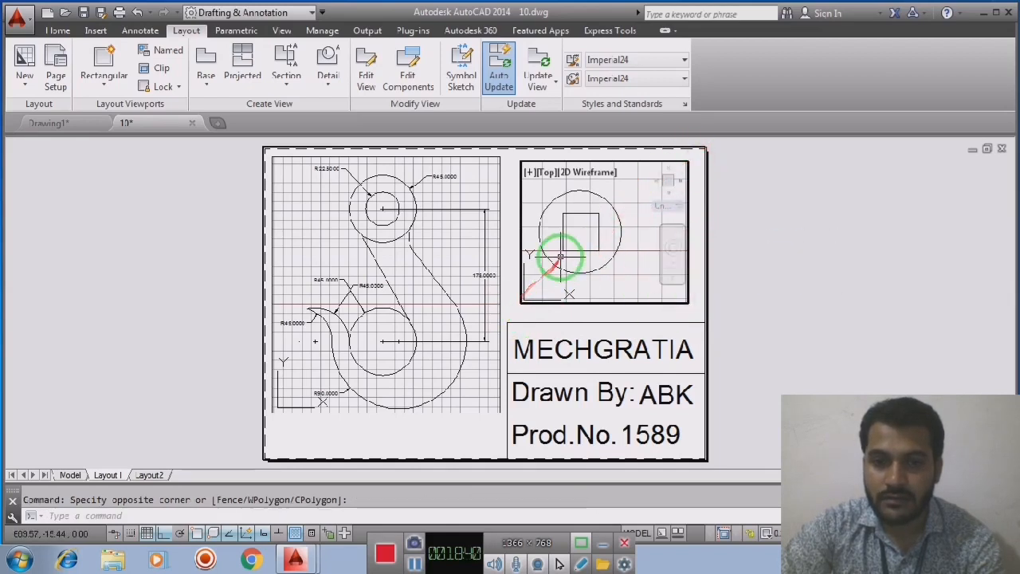
click(542, 322)
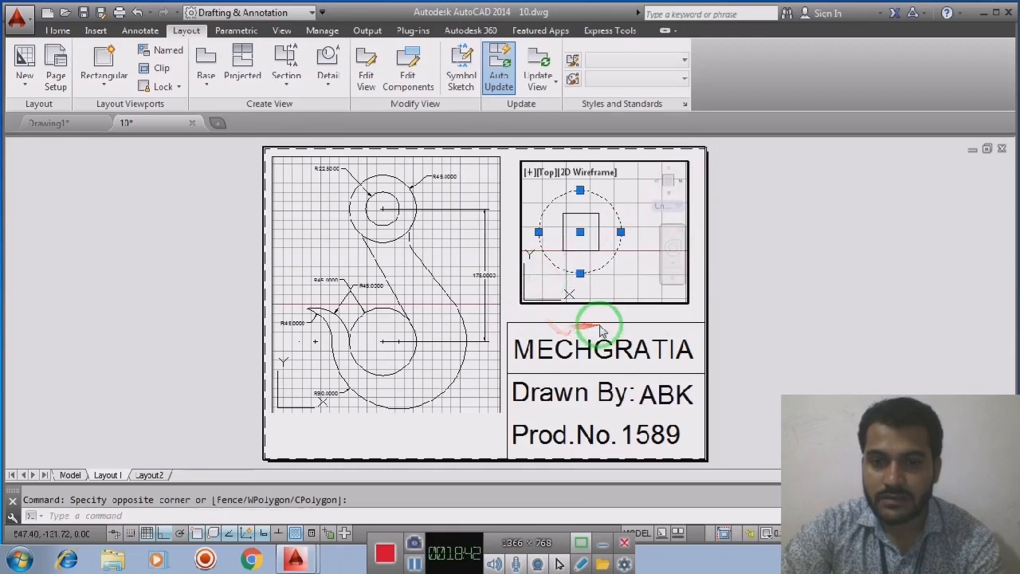
key(Delete)
click(638, 271)
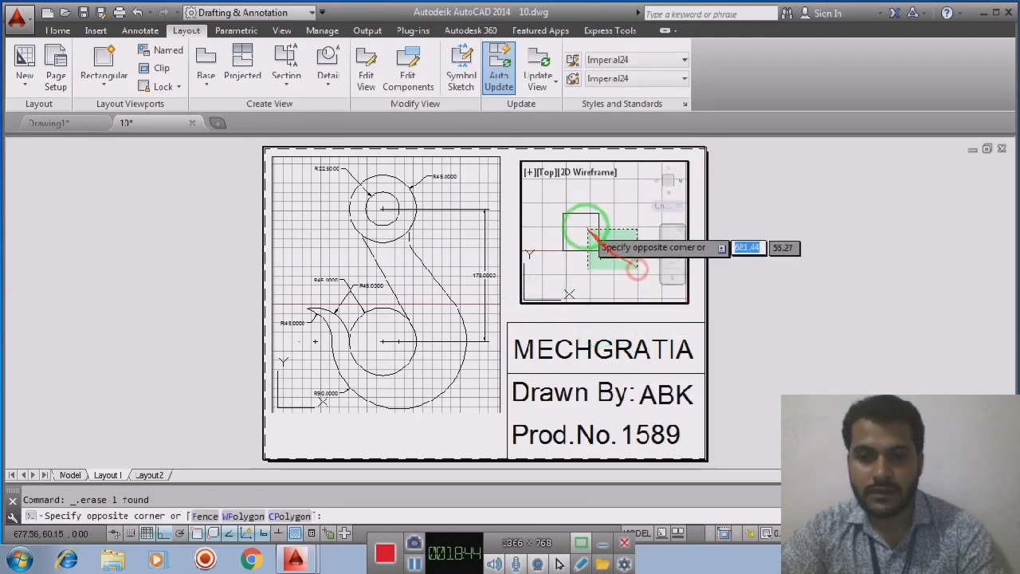
click(542, 200)
key(Delete)
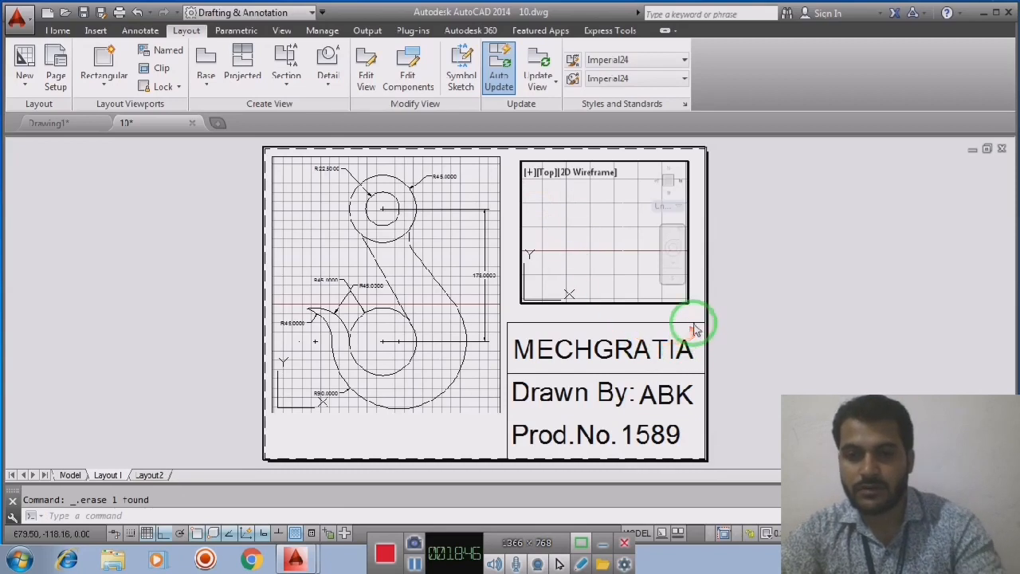
click(672, 319)
click(654, 300)
click(808, 365)
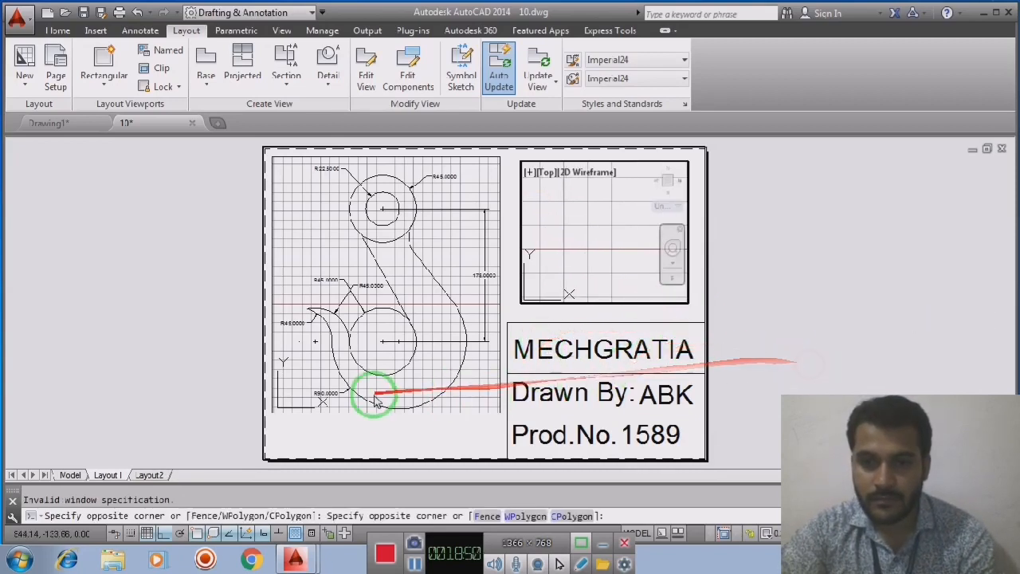
middle_drag(426, 432, 428, 431)
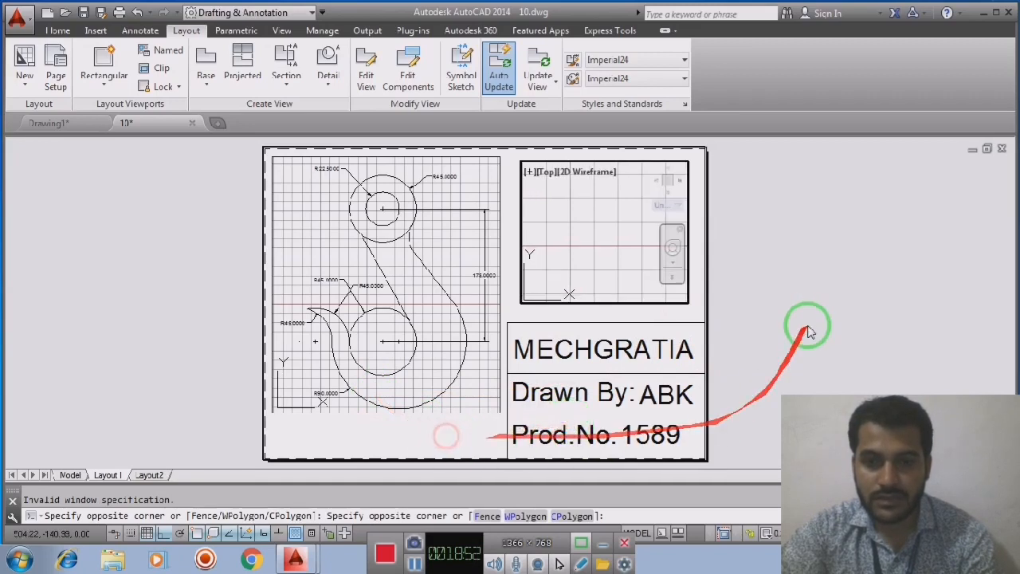
click(783, 296)
drag(770, 290, 683, 257)
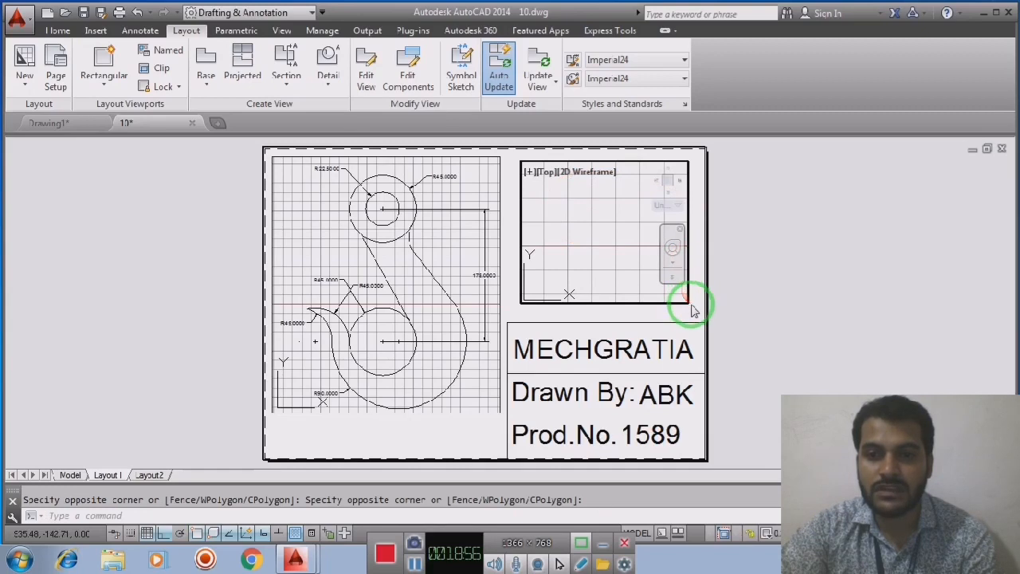
right_click(695, 298)
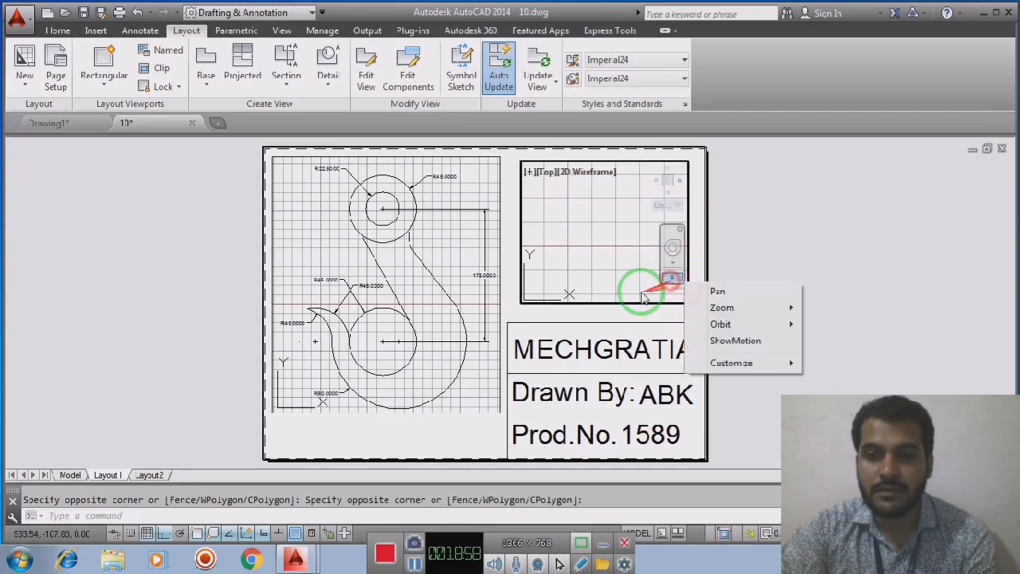
Return to paper space and delete the small rectangular viewport above the title block.
click(836, 312)
click(415, 564)
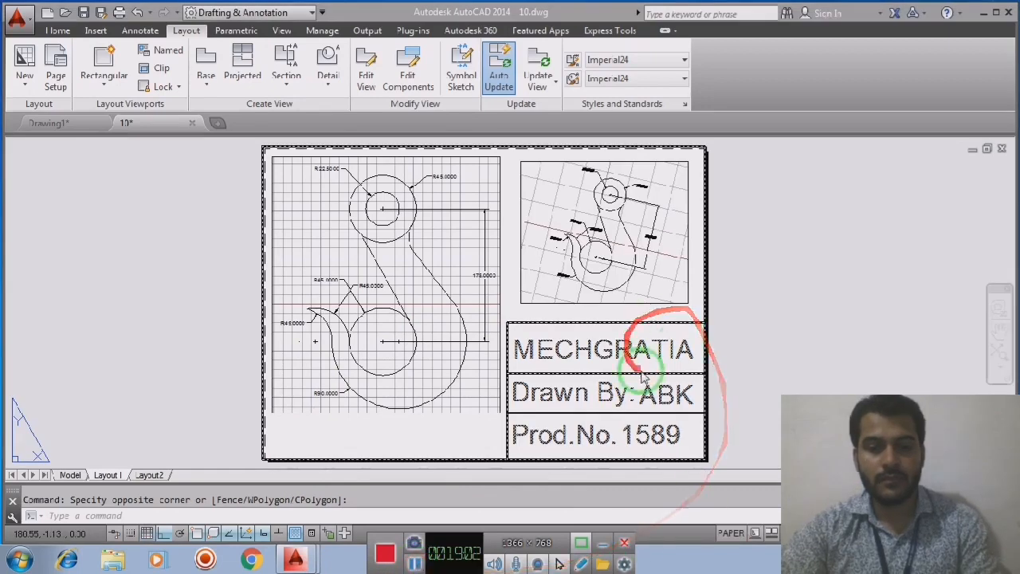
click(690, 311)
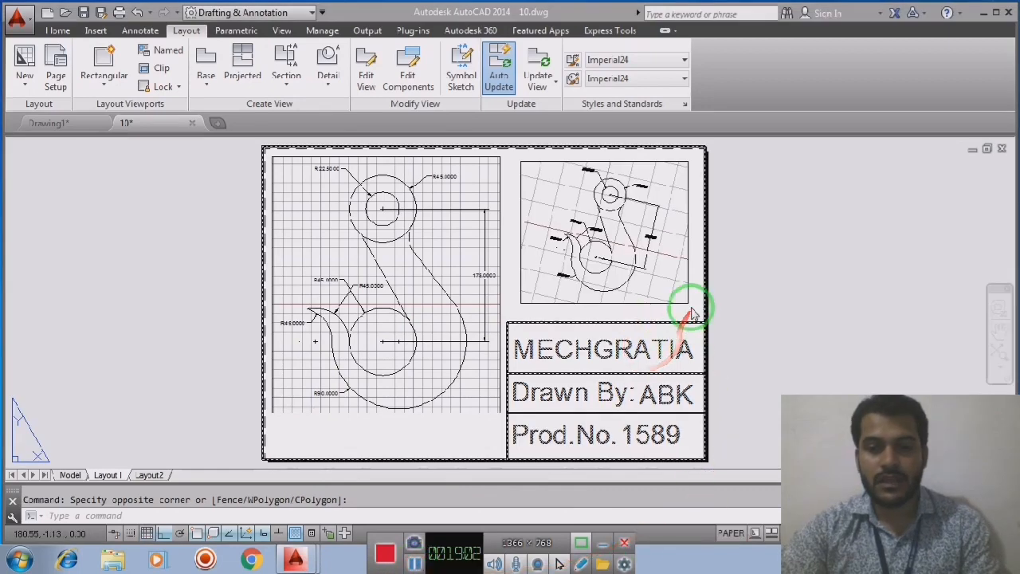
drag(646, 275, 672, 313)
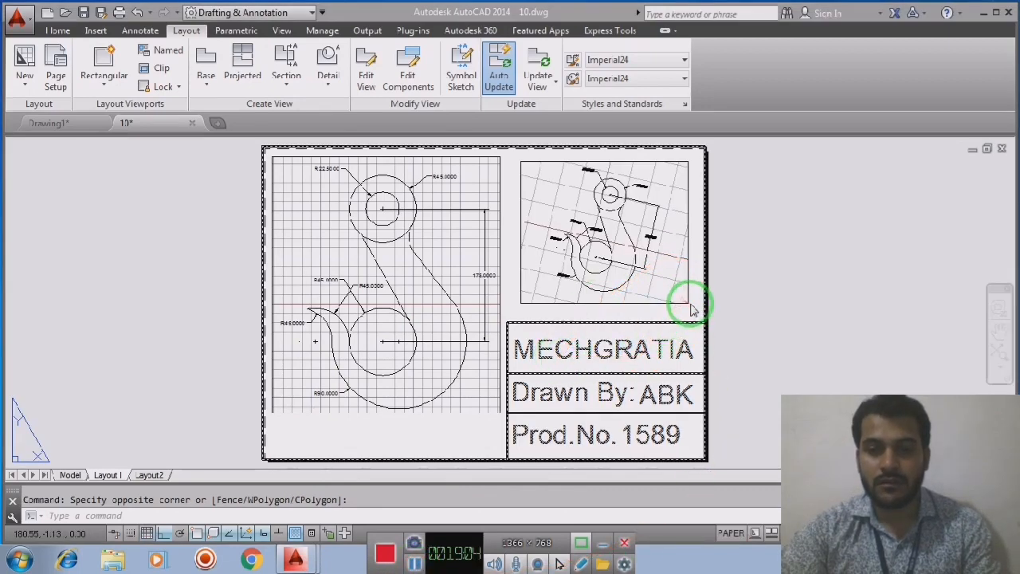
click(690, 311)
click(636, 265)
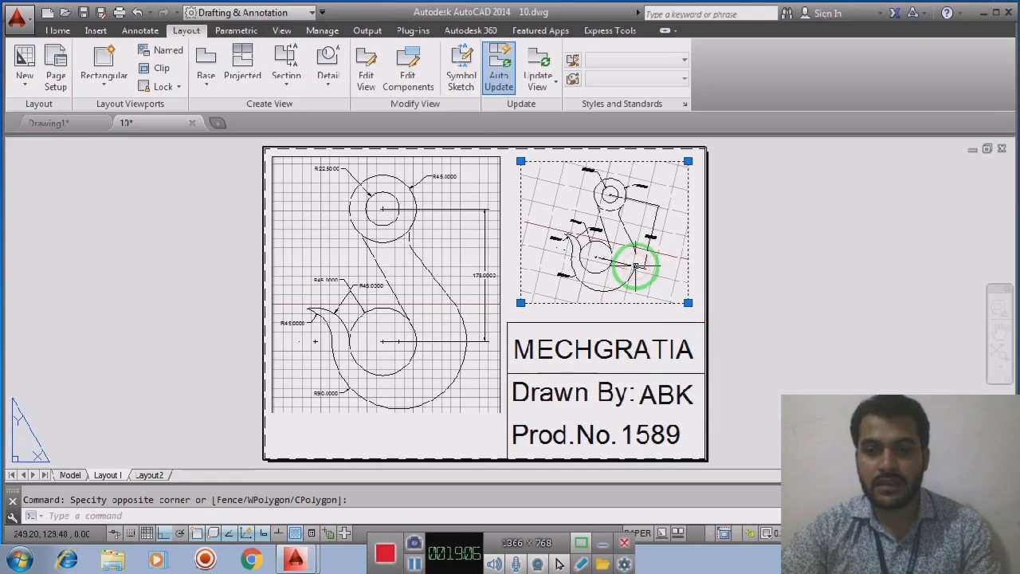
key(Delete)
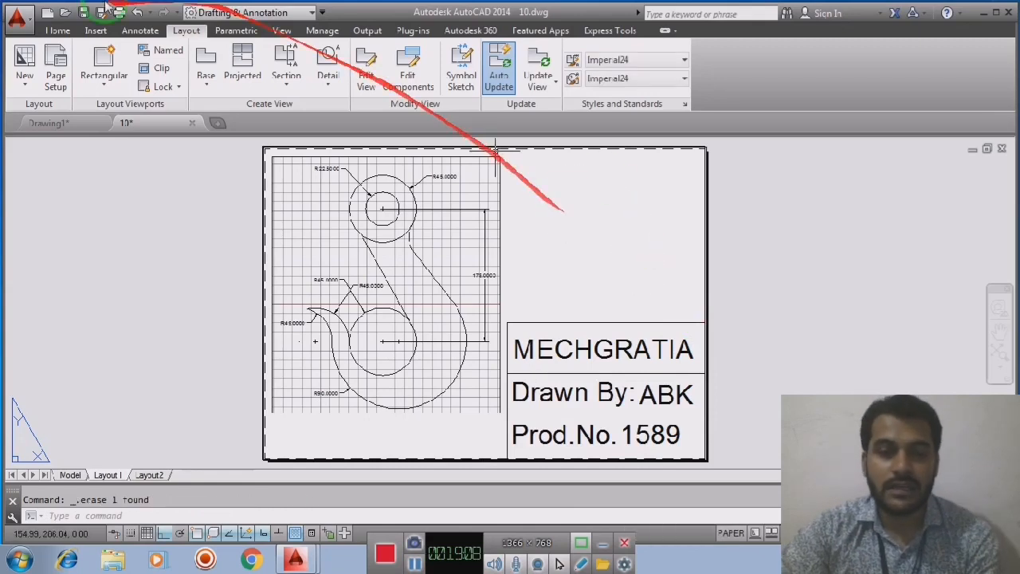
Create a six-cornered polygonal viewport with Ortho off in the empty area above the title block.
click(109, 88)
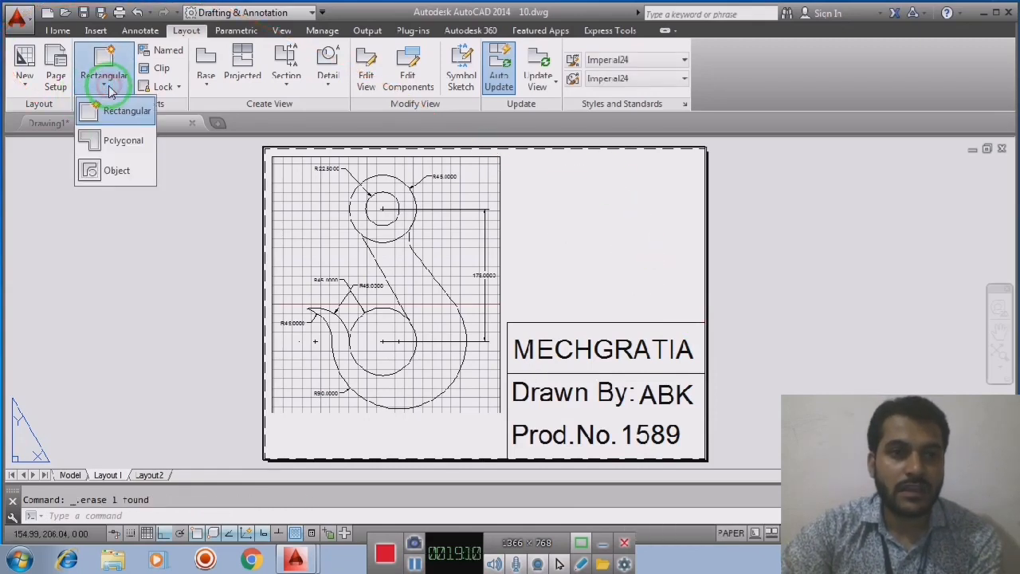
click(121, 144)
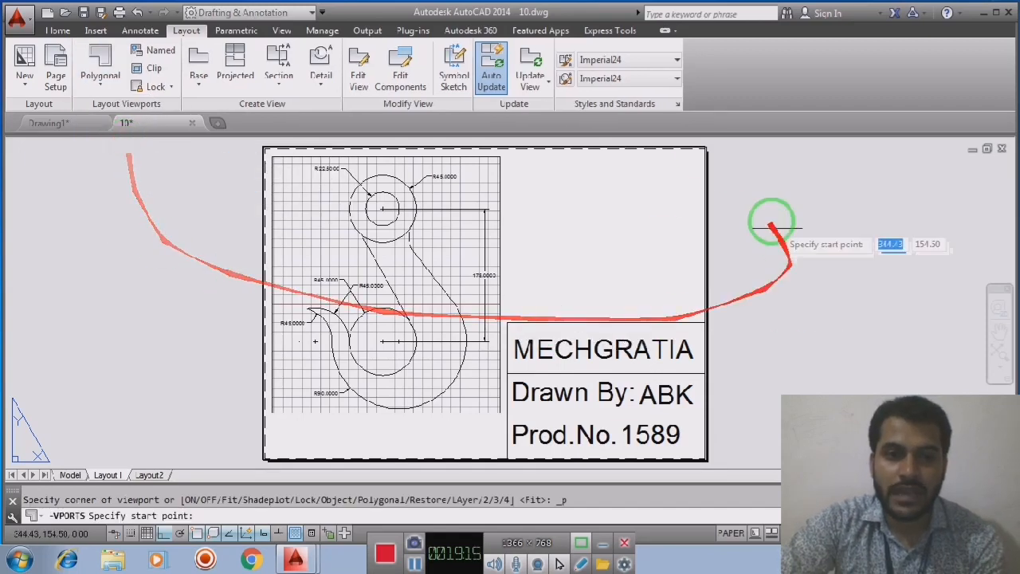
click(576, 158)
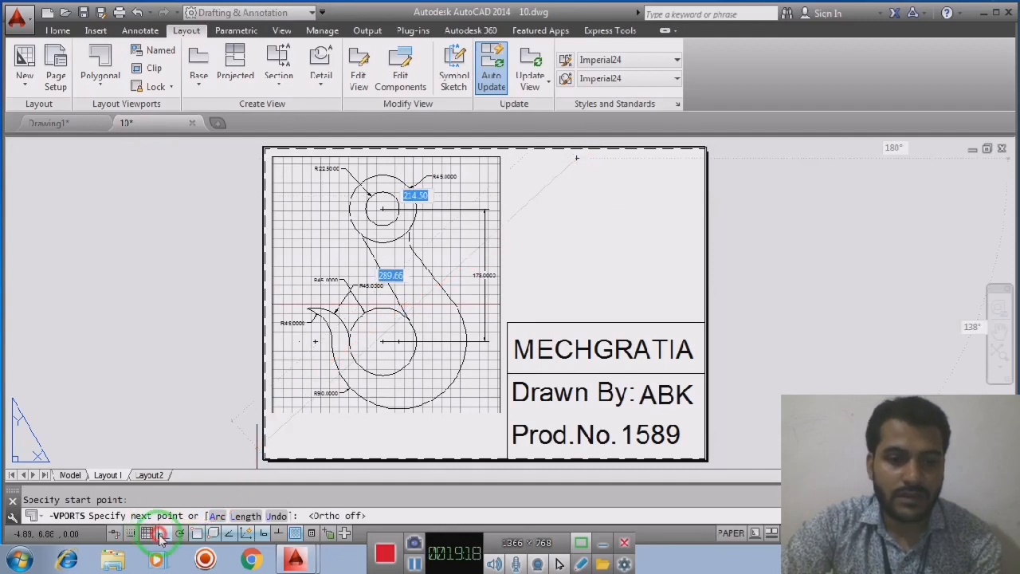
click(522, 212)
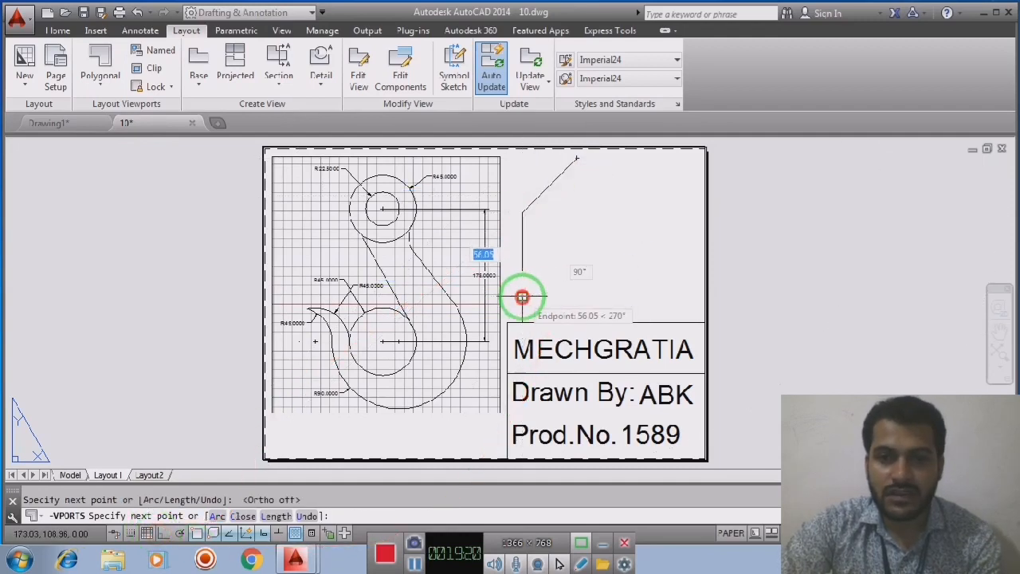
click(522, 297)
click(607, 306)
click(684, 257)
click(692, 181)
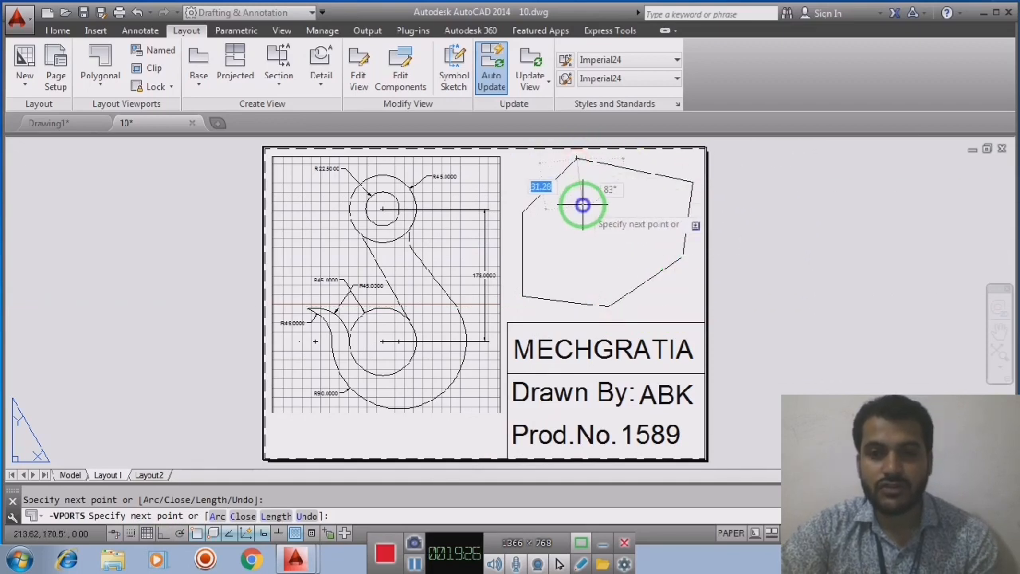
right_click(594, 202)
click(619, 214)
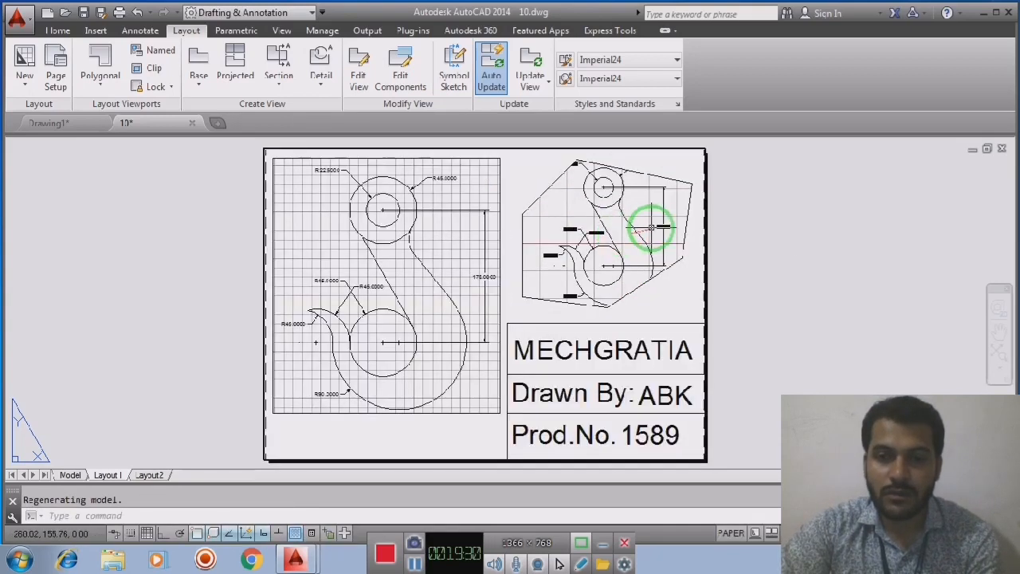
Activate the polygonal viewport and shrink and centre the complete hook inside it.
double_click(651, 229)
scroll(644, 235, down, 3)
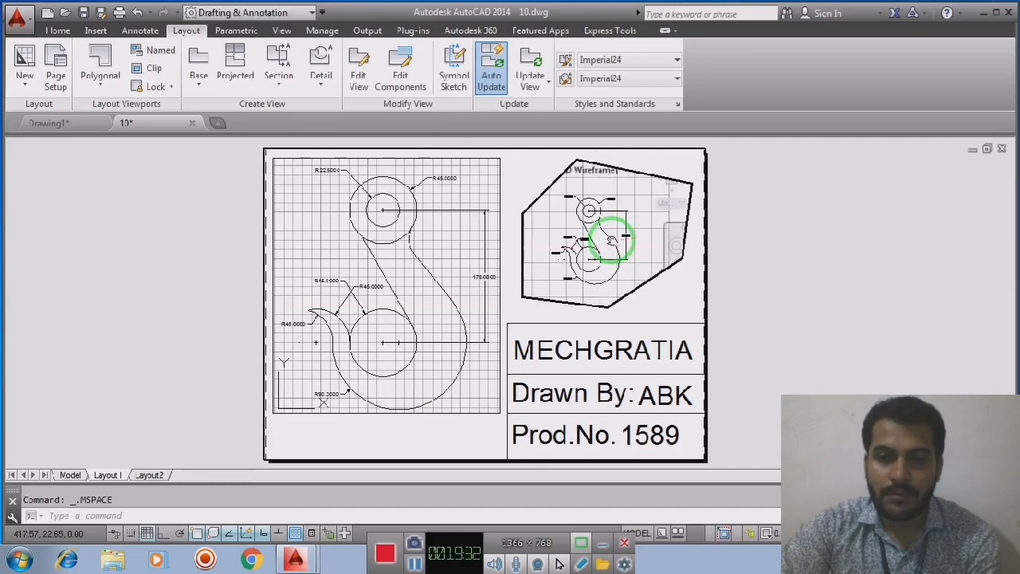
mouse_move(612, 239)
middle_down()
mouse_move(627, 237)
mouse_move(631, 221)
mouse_move(615, 237)
middle_up()
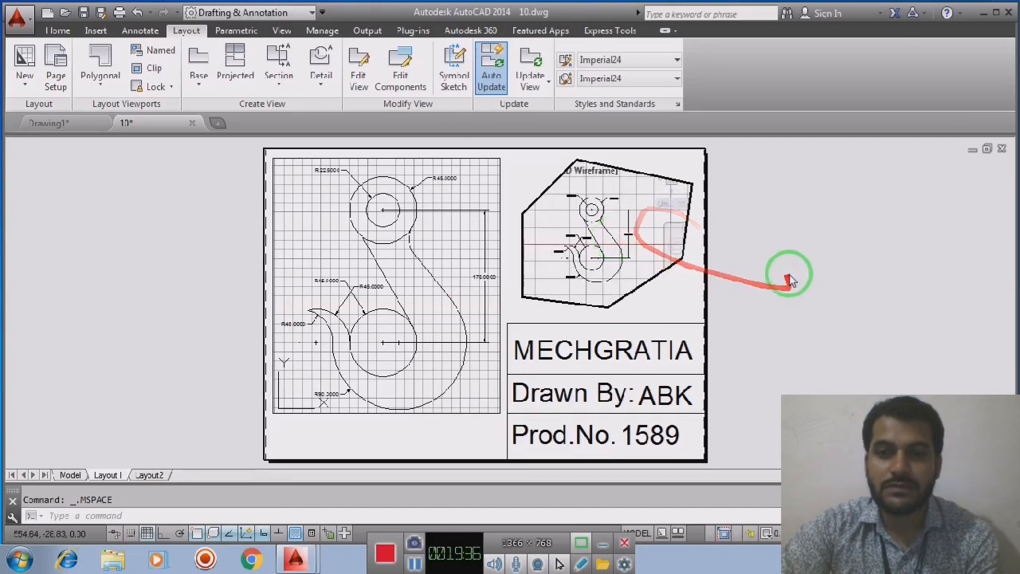
Return to paper space and delete the polygonal viewport above the title block.
double_click(787, 301)
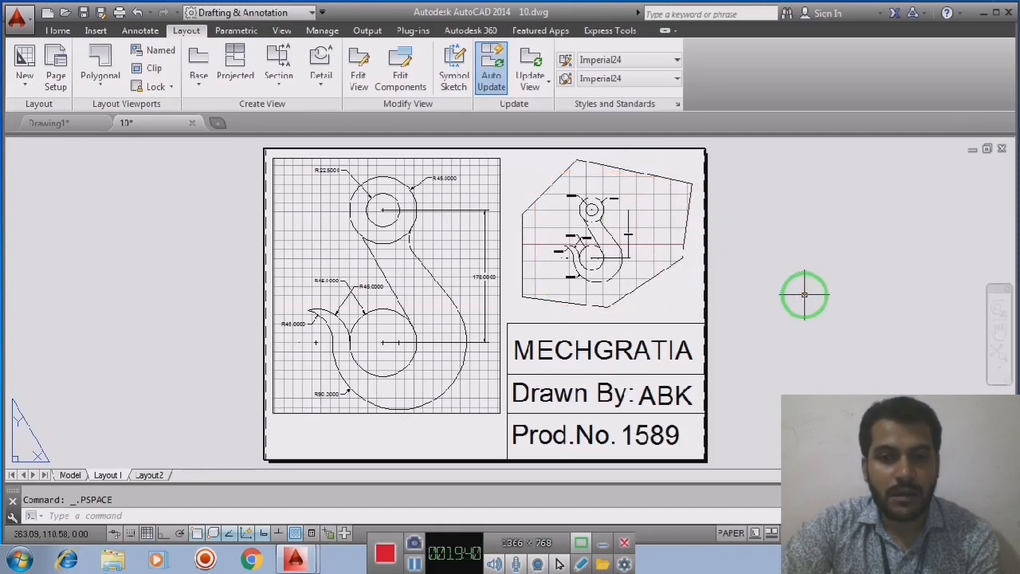
click(679, 299)
click(550, 172)
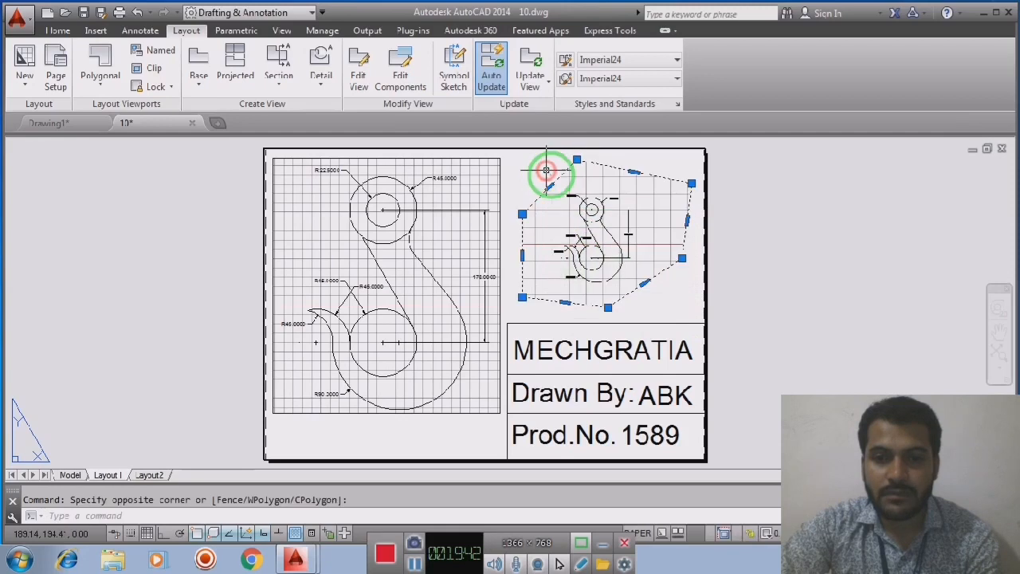
key(Delete)
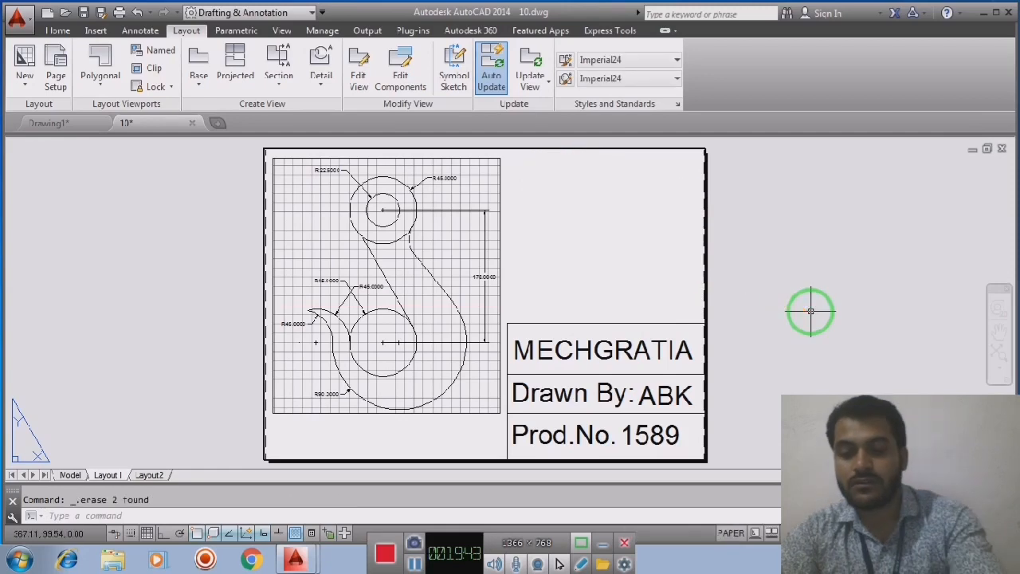
Draw a circle in paper space that fills most of the empty area above the title block.
click(101, 88)
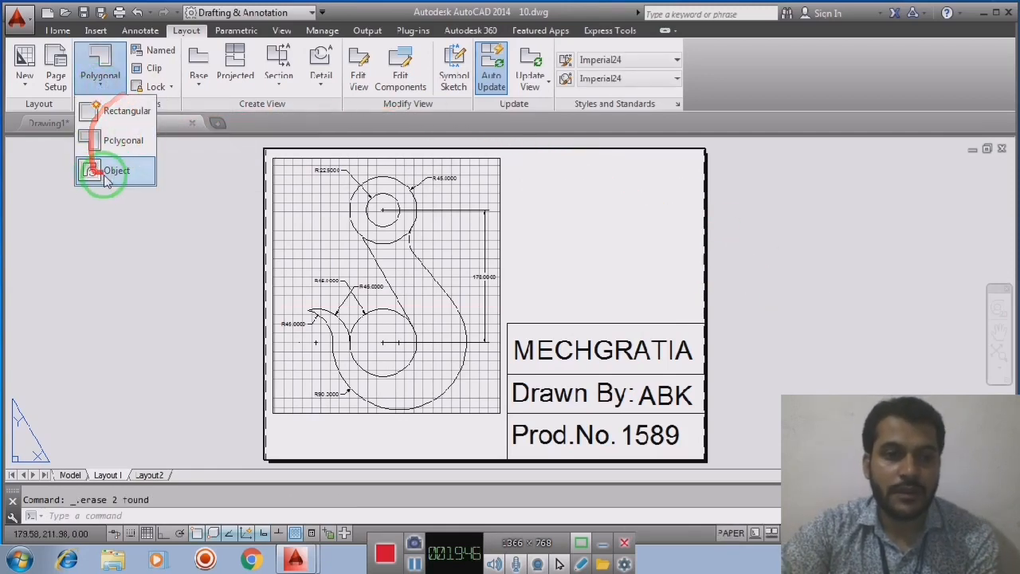
click(141, 209)
click(59, 32)
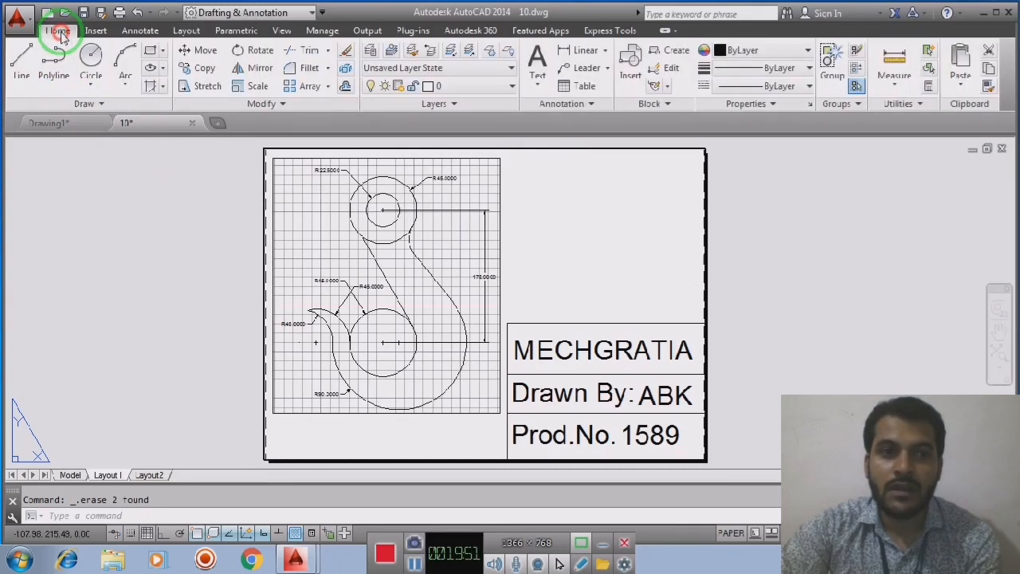
click(90, 76)
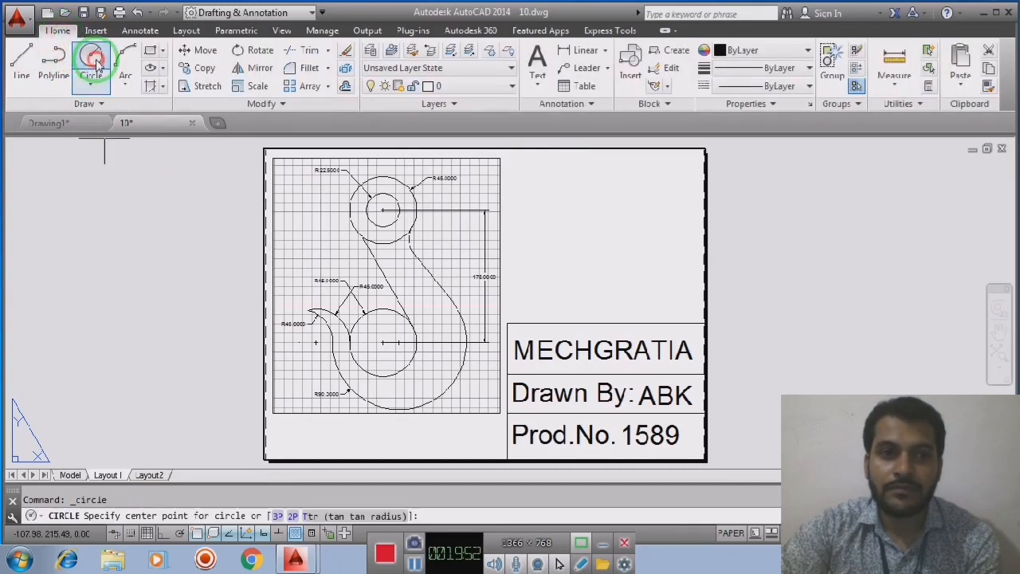
click(597, 234)
click(660, 282)
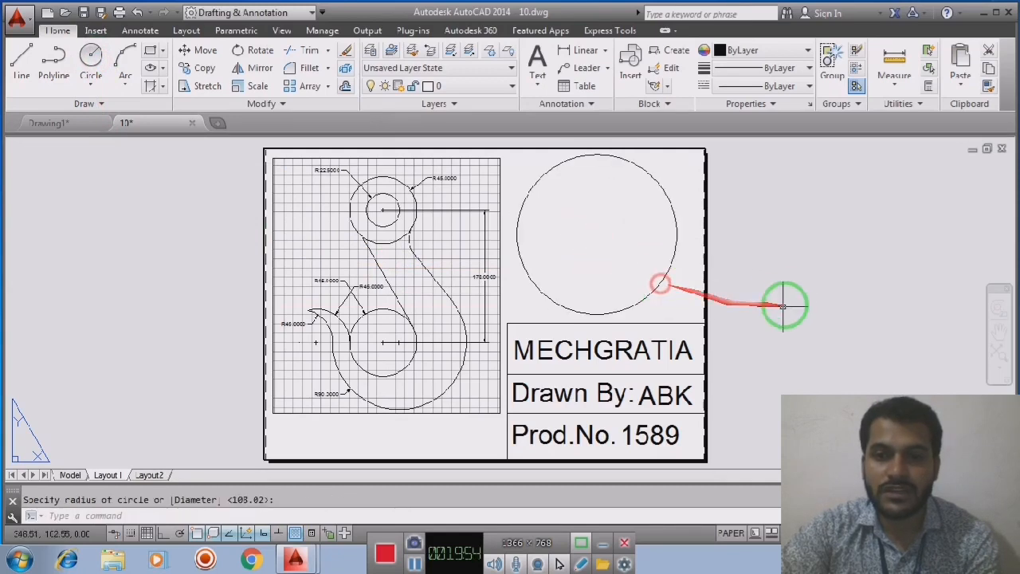
middle_drag(786, 258, 779, 263)
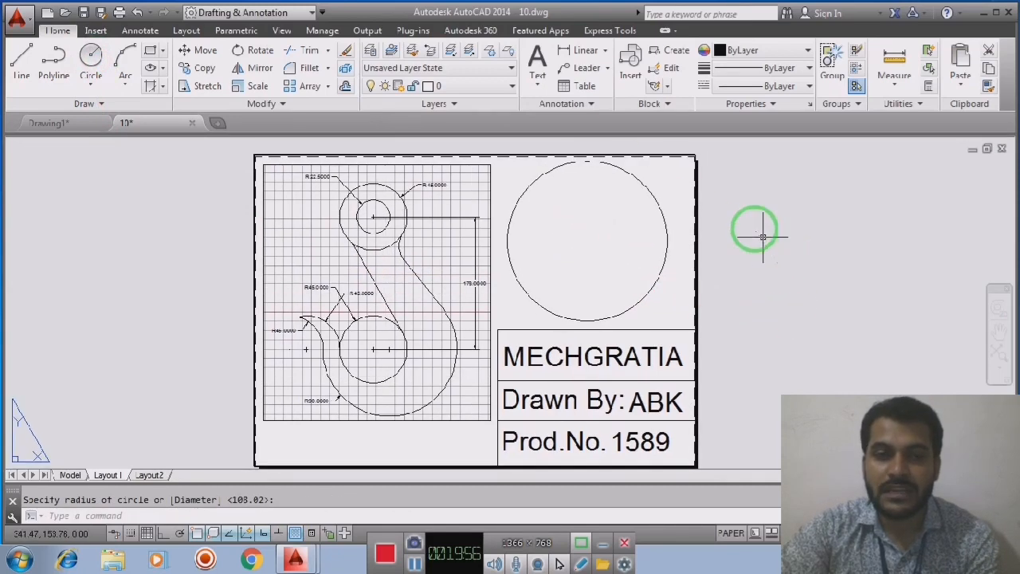
Convert the circle above the title block into a viewport using the Object viewport option.
click(197, 34)
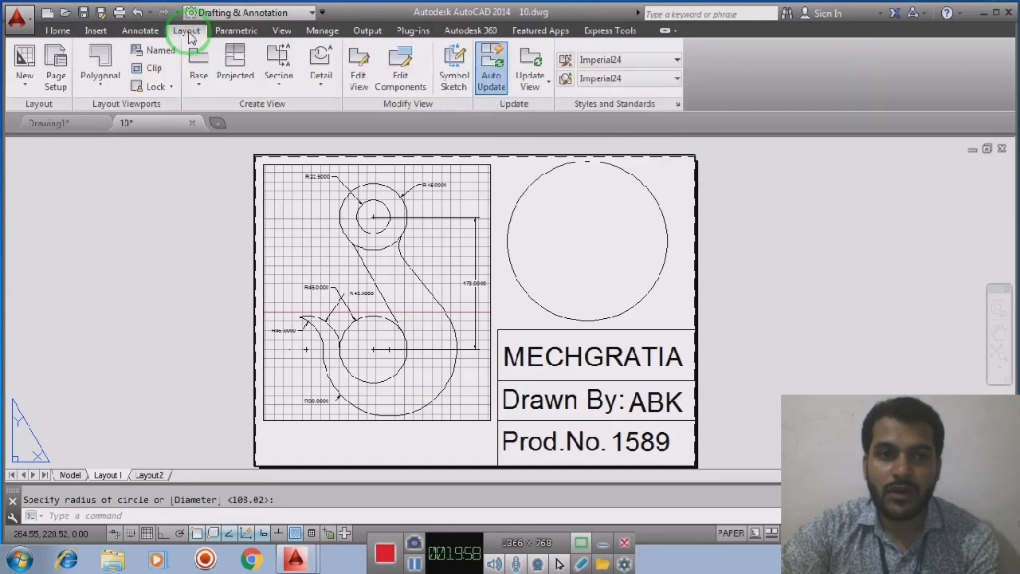
click(101, 86)
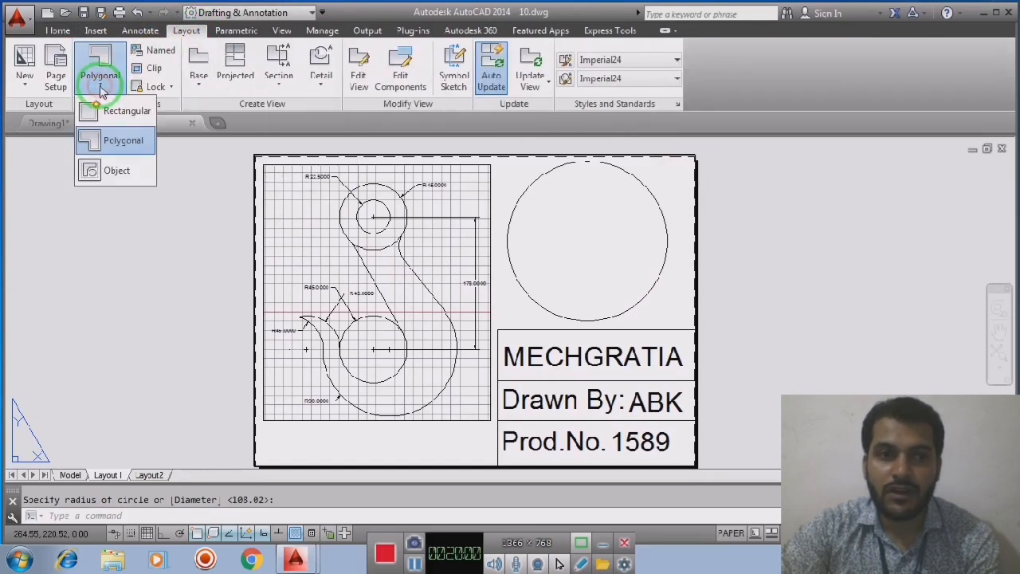
click(114, 171)
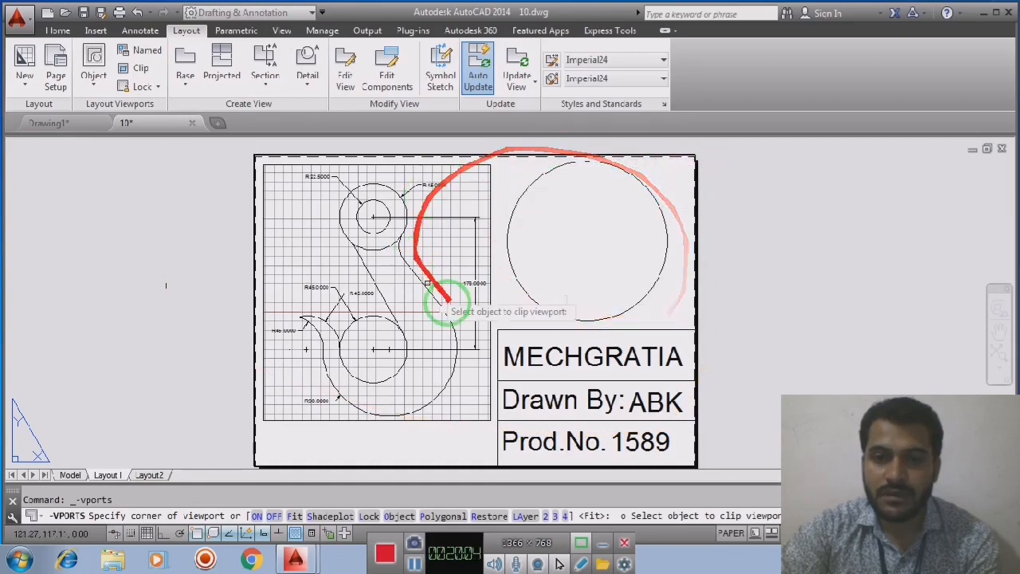
click(662, 208)
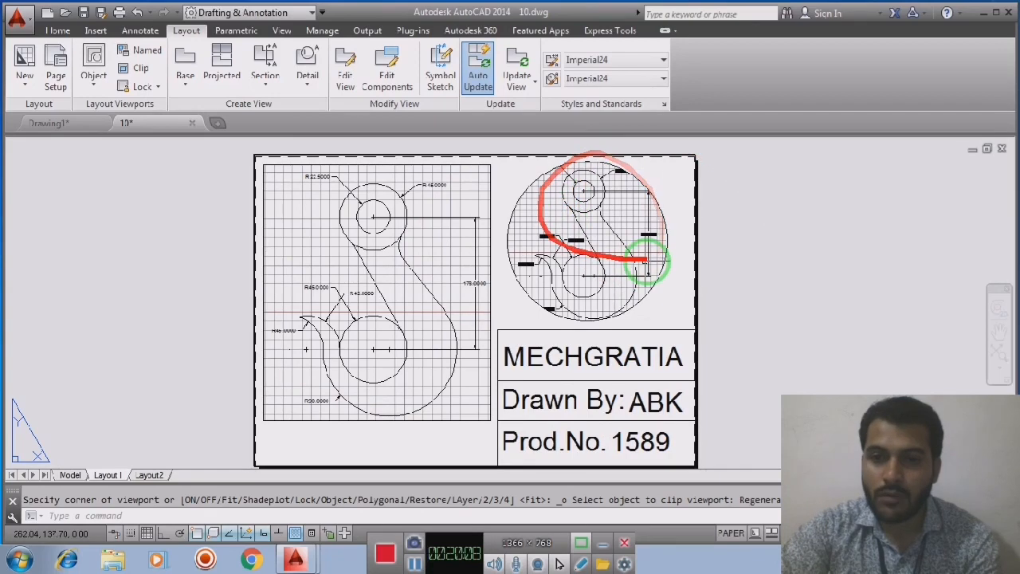
Activate the circular viewport, adjust the hook's zoom and position to fill the circle, and return to paper space.
click(632, 216)
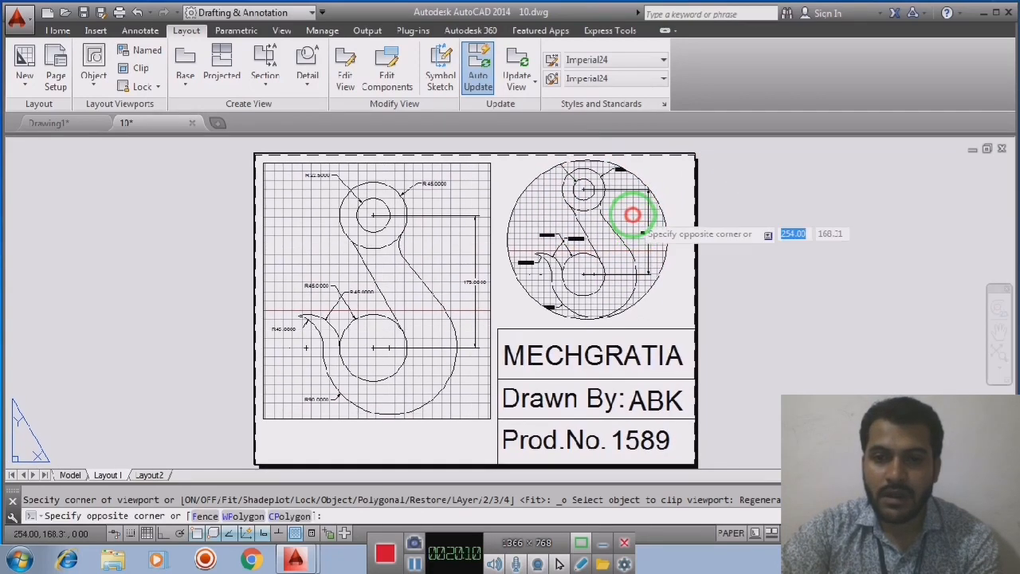
double_click(633, 216)
click(620, 227)
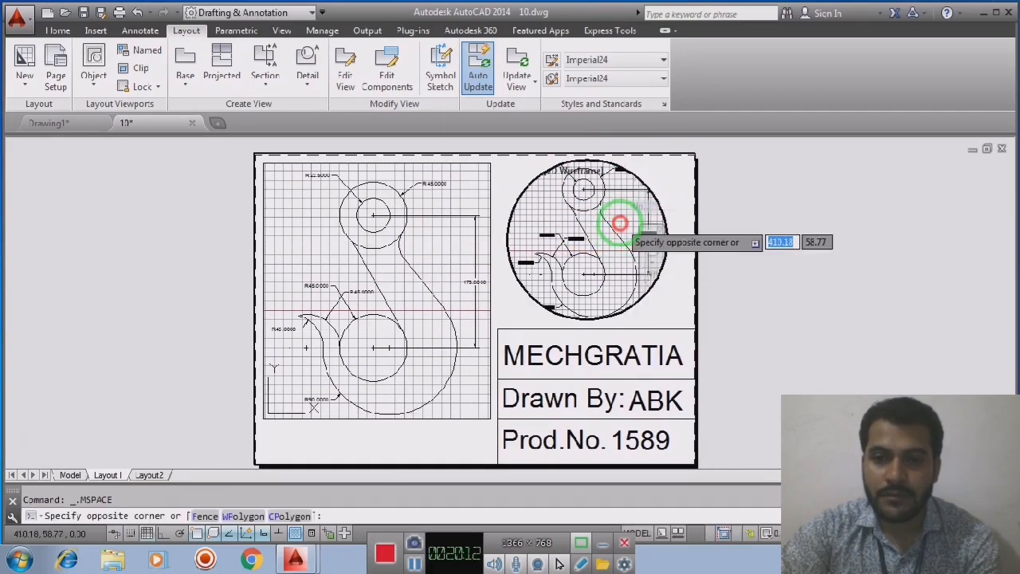
double_click(750, 285)
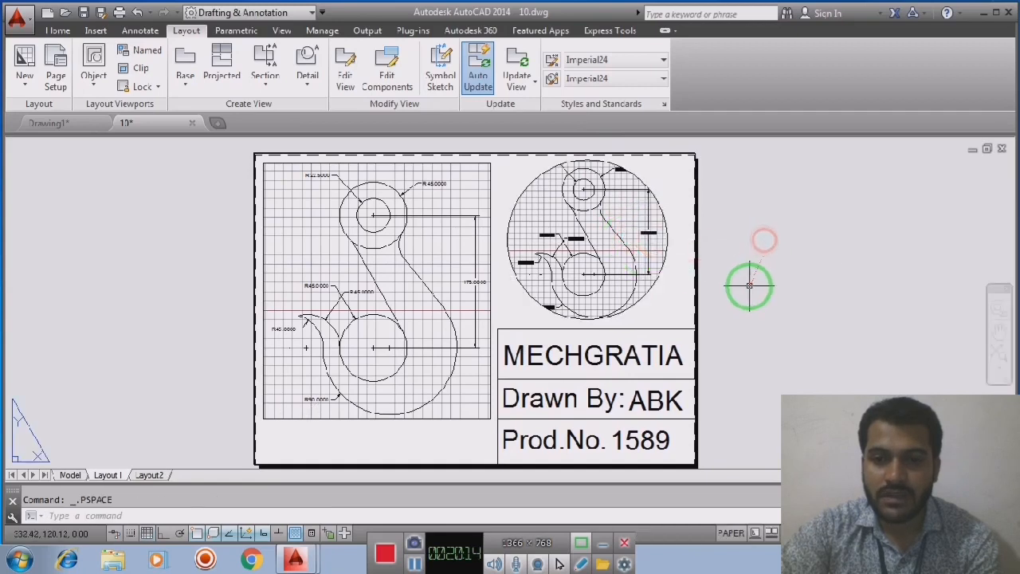
double_click(629, 225)
scroll(632, 237, down, 2)
middle_drag(631, 237, 613, 234)
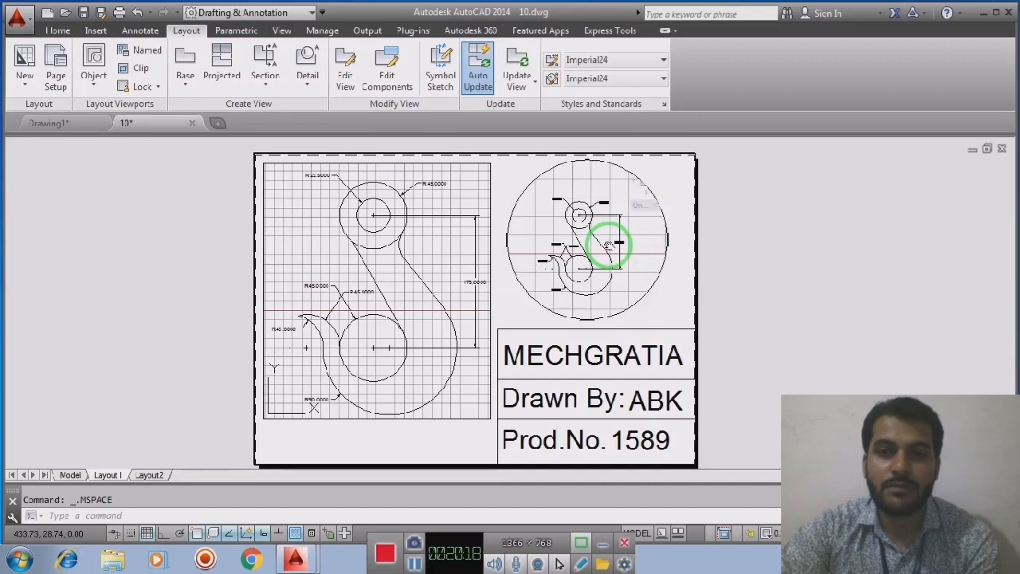
scroll(610, 238, up, 2)
middle_drag(632, 242, 637, 231)
double_click(761, 278)
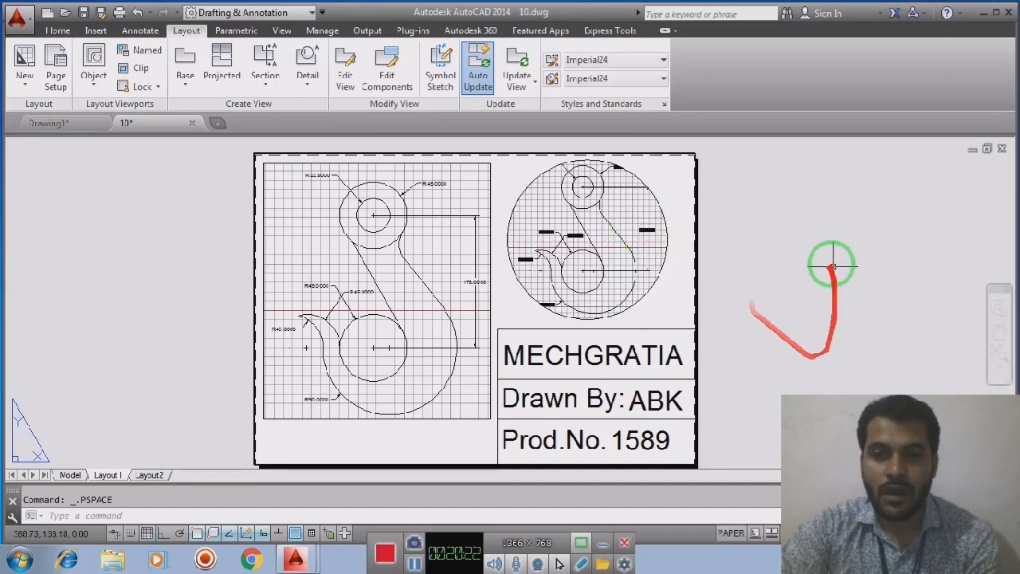
click(93, 80)
click(765, 276)
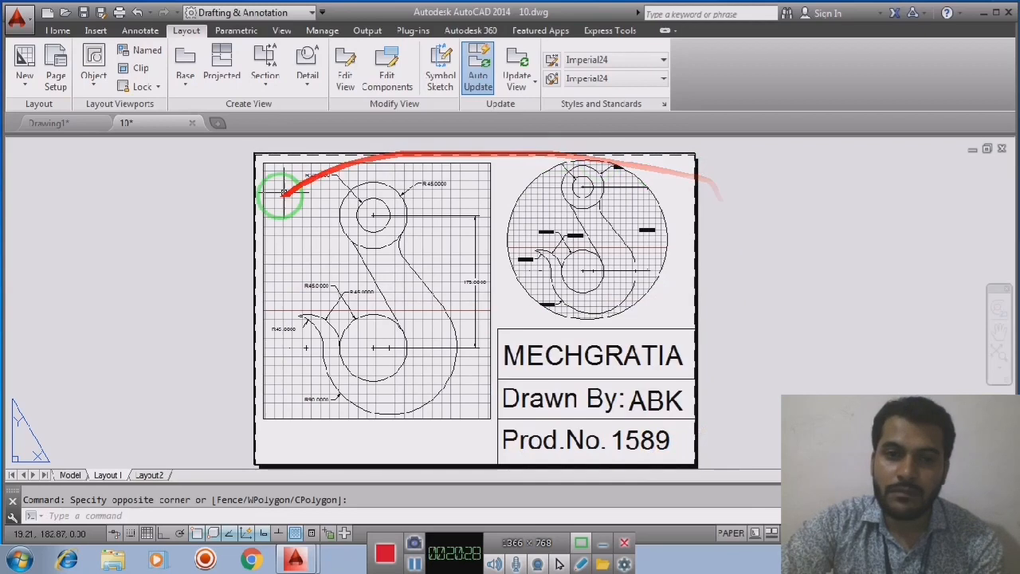
click(813, 287)
click(860, 355)
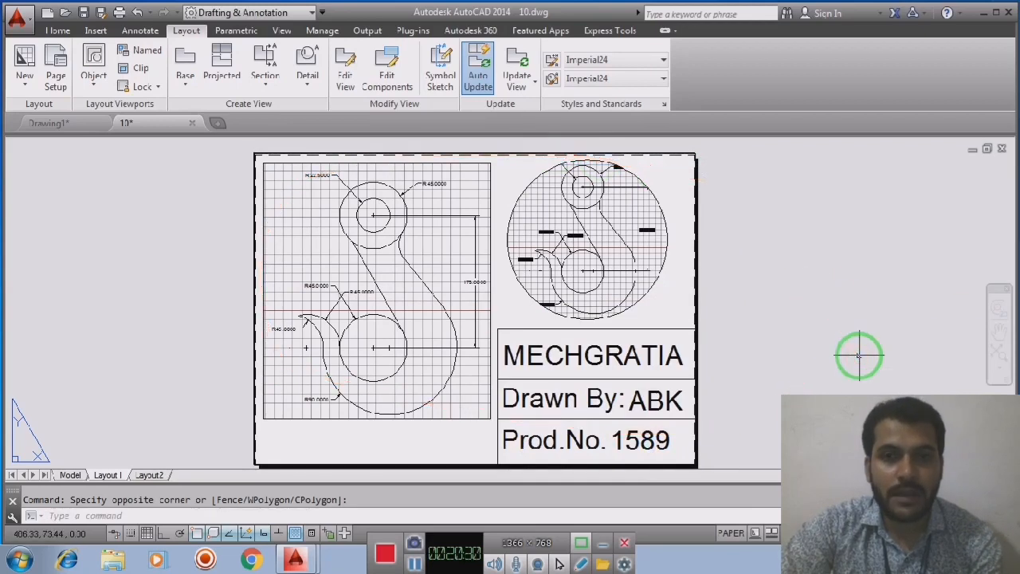
Open the plot settings for Layout1 and review the page setup, DWG To PDF plotter, A4 paper size and 1:1 scale.
right_click(104, 477)
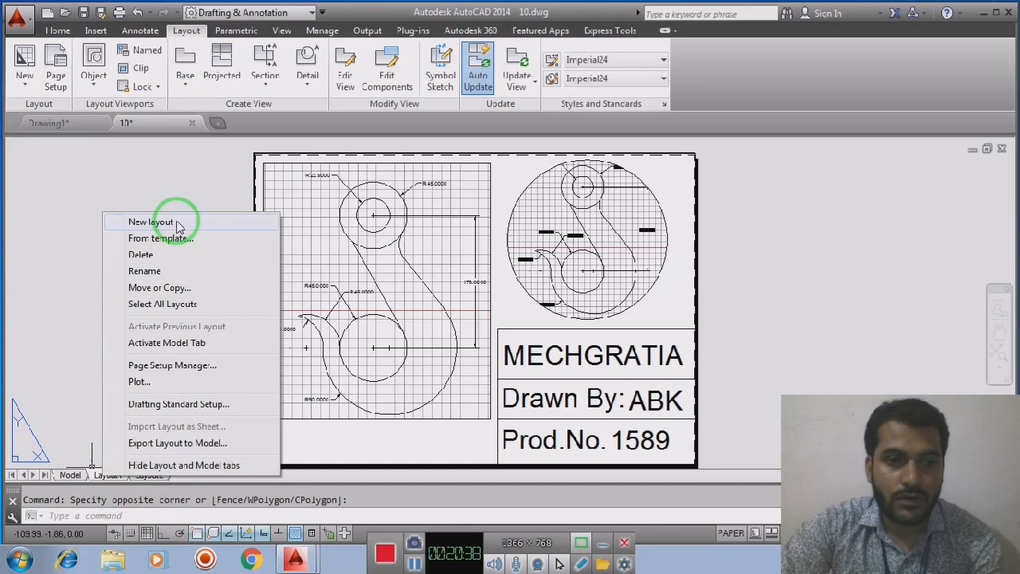
click(139, 382)
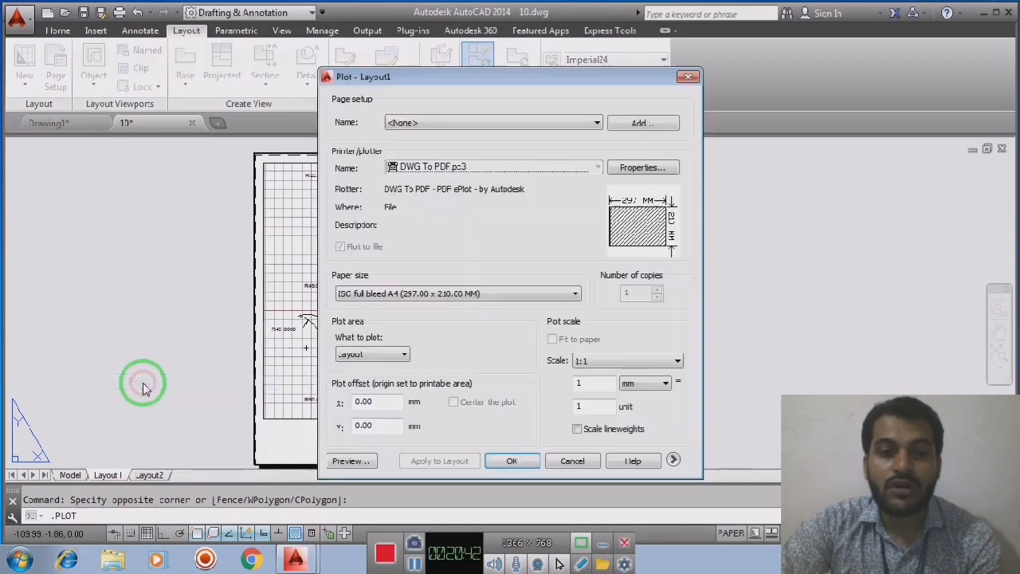
drag(553, 79, 687, 55)
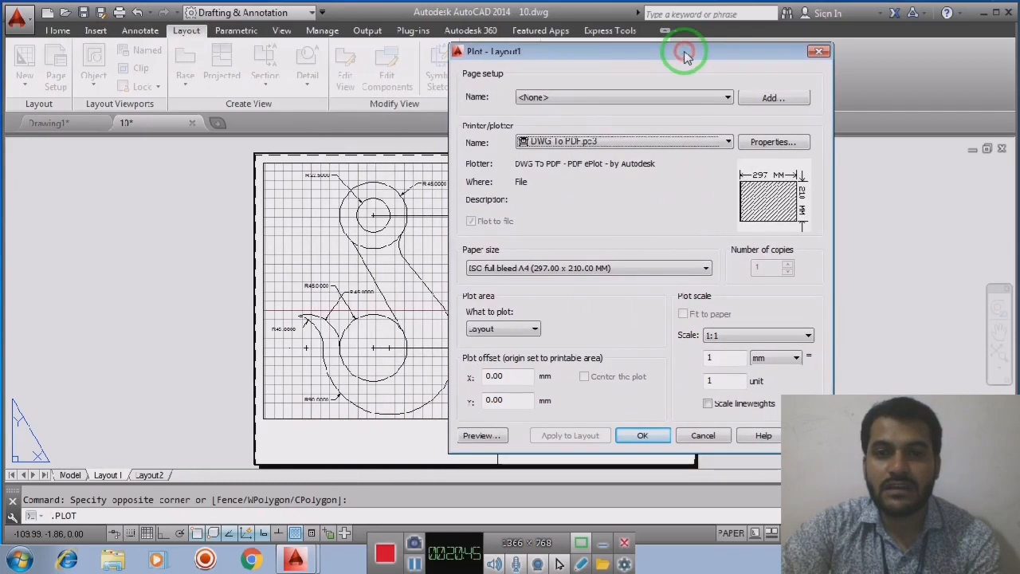
click(727, 98)
click(674, 103)
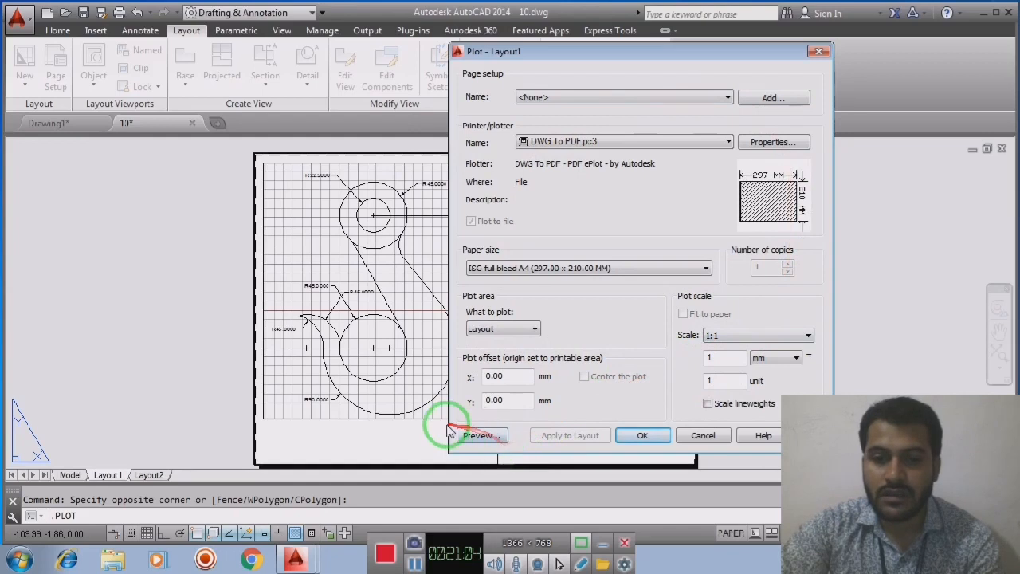
click(483, 434)
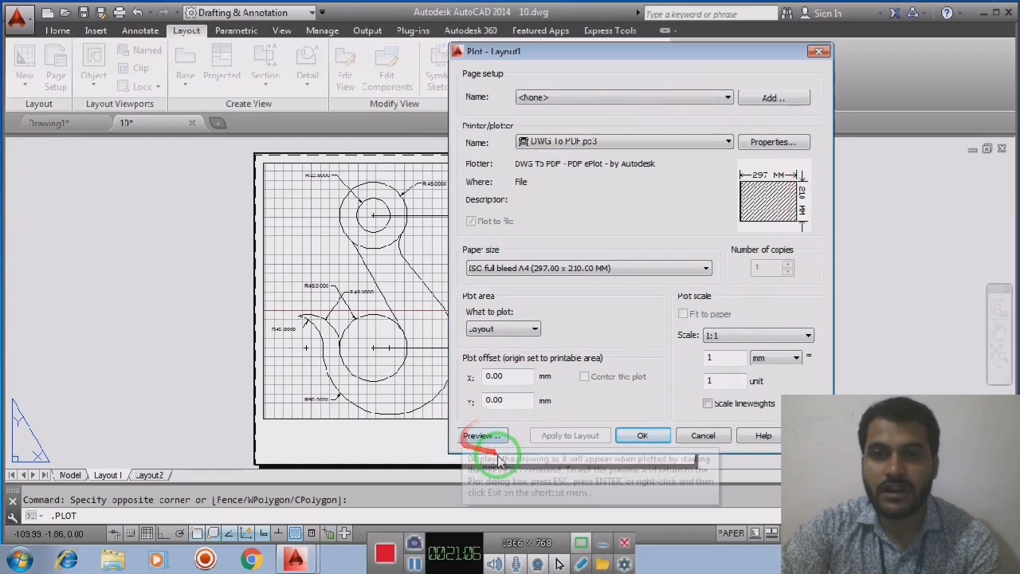
mouse_move(780, 184)
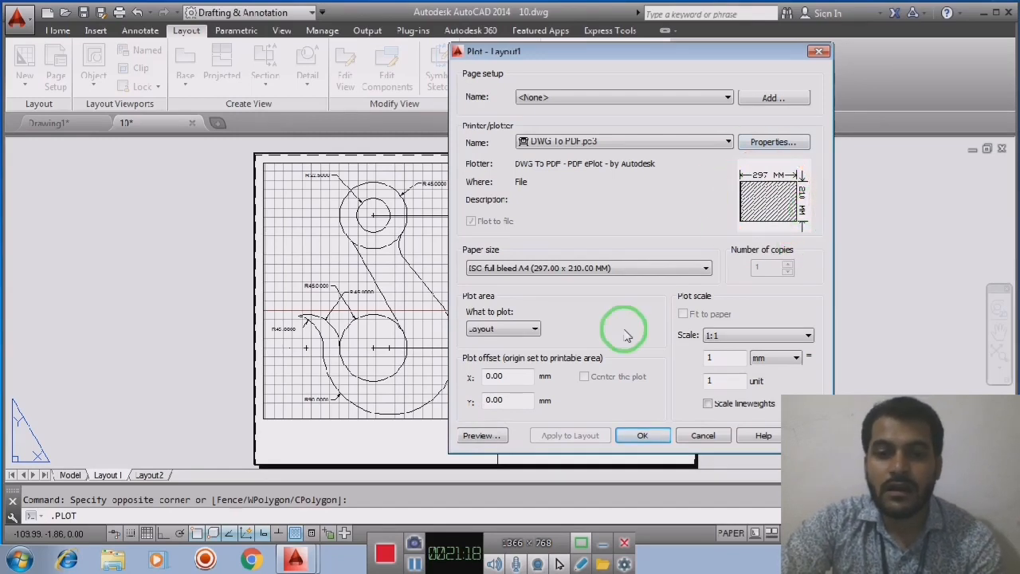
Preview the sheet and plot it to the PDF file 10-Layout1.pdf in the FDP folder.
click(481, 435)
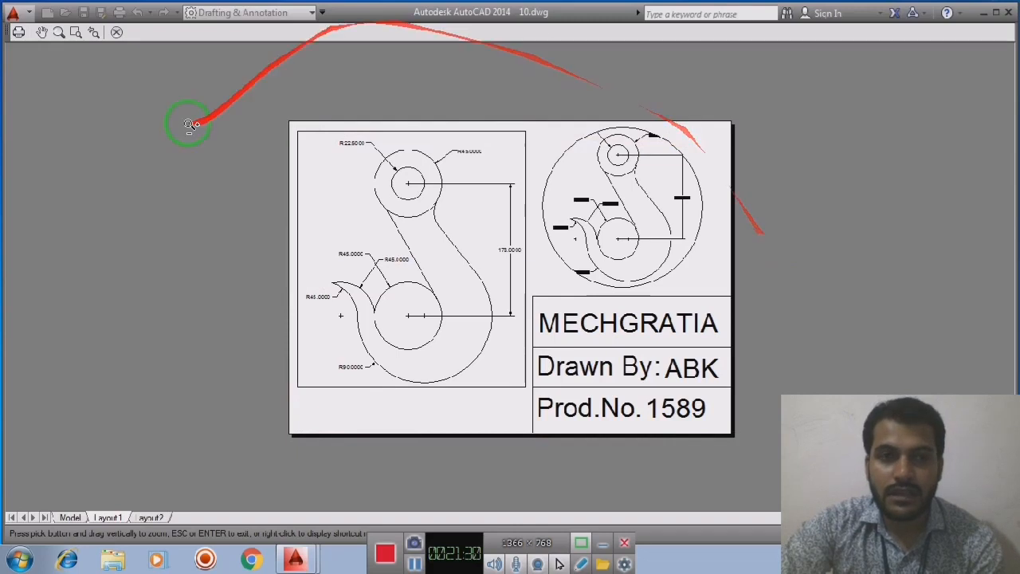
click(116, 32)
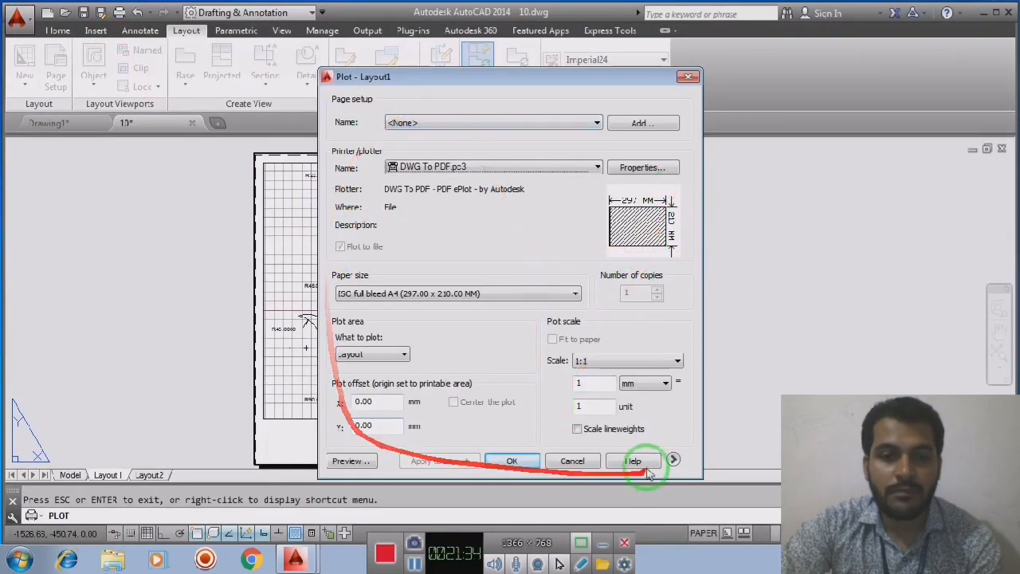
click(513, 463)
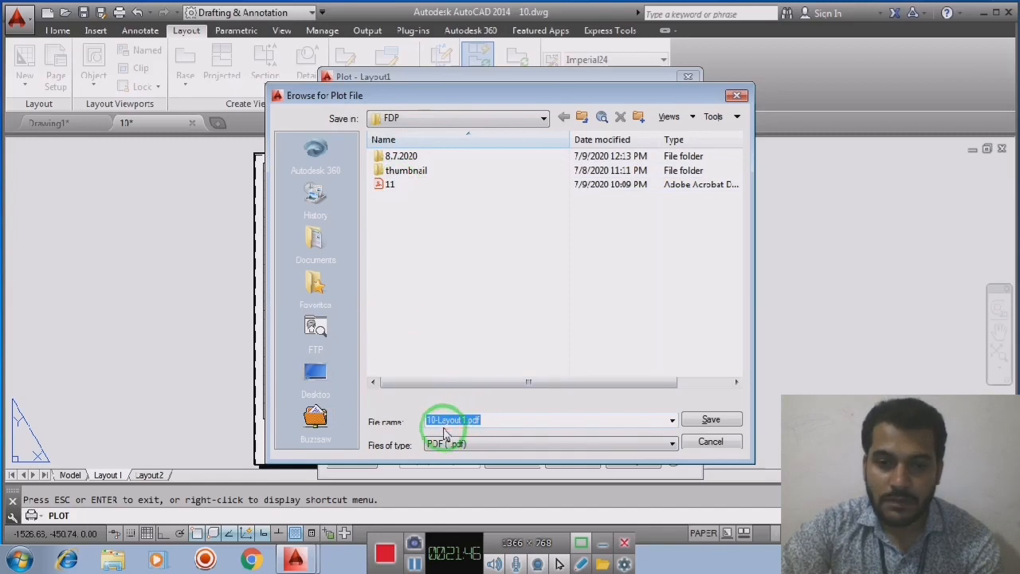
click(711, 420)
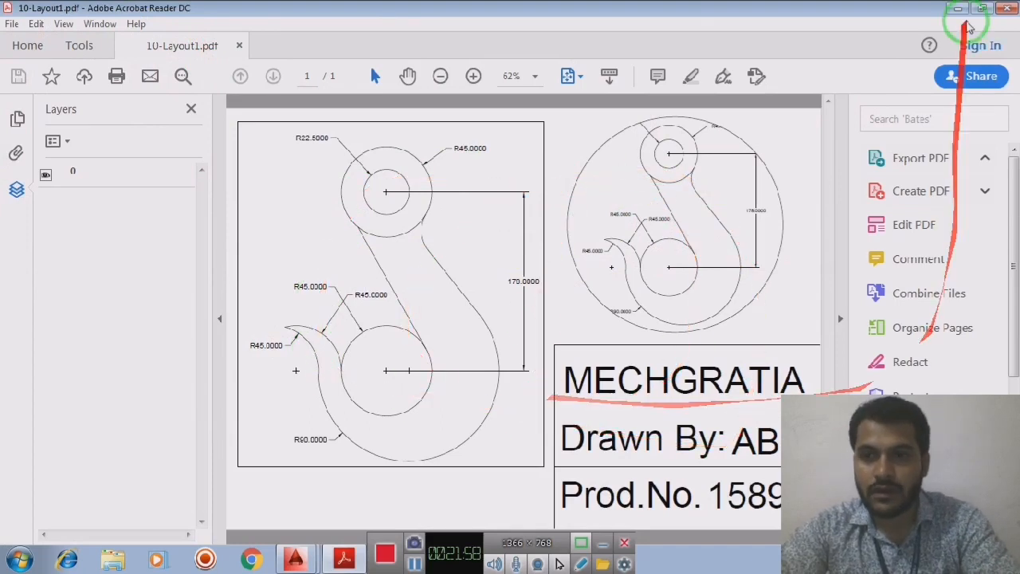
Open 10-Layout1.pdf from the FDP folder on the desktop to check the plotted sheet, and return to the folder.
click(960, 8)
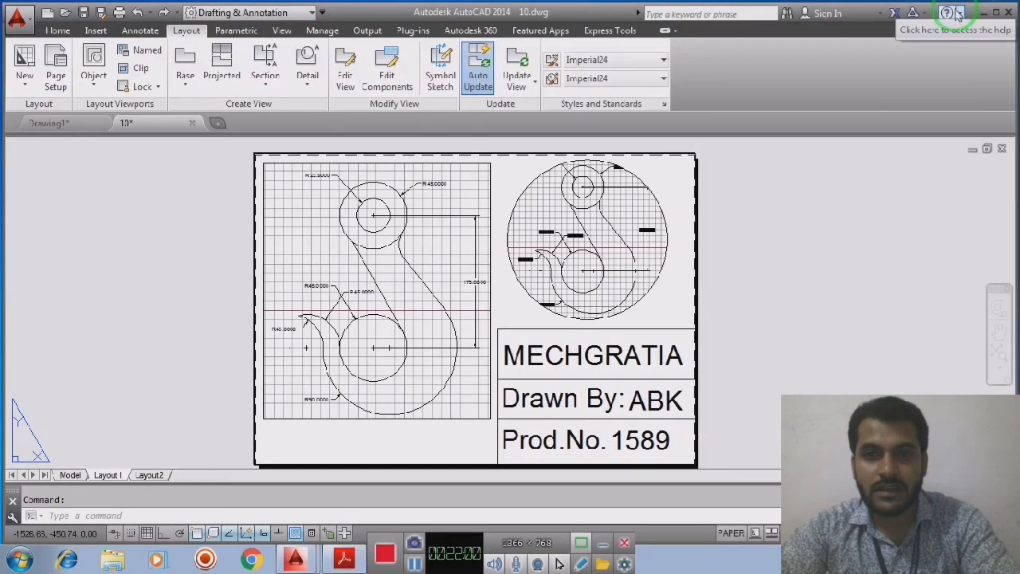
click(983, 14)
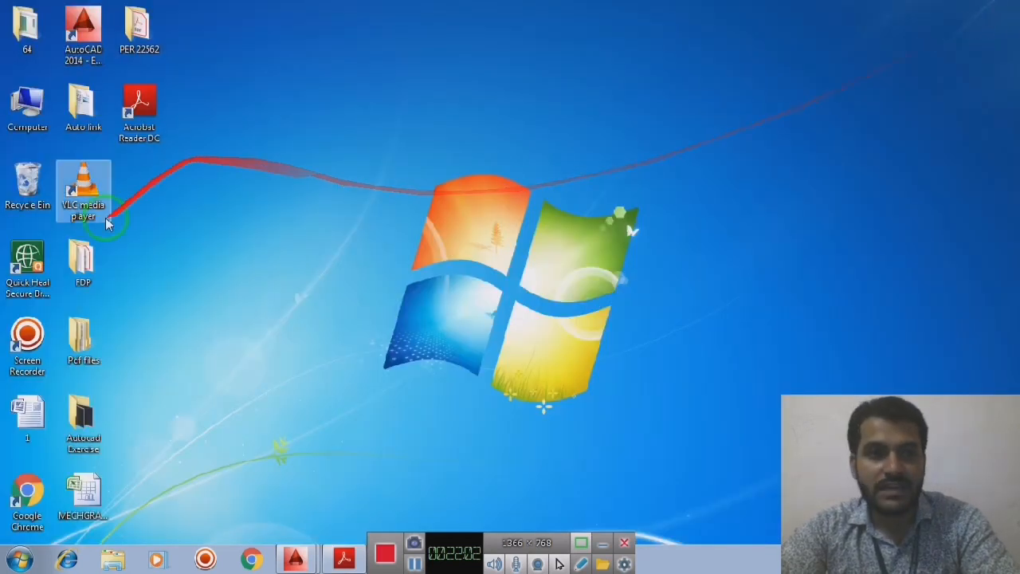
double_click(83, 259)
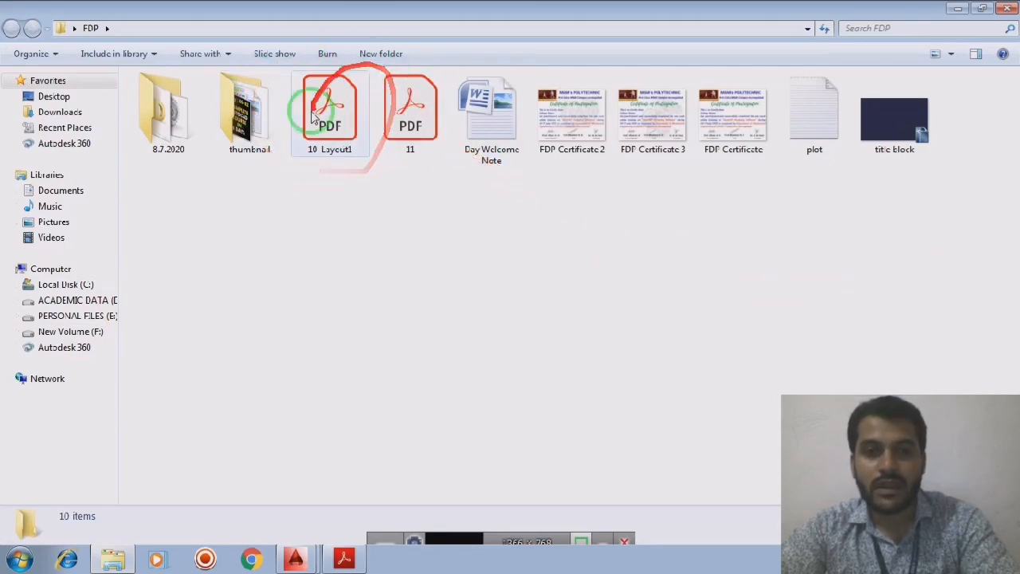
double_click(340, 131)
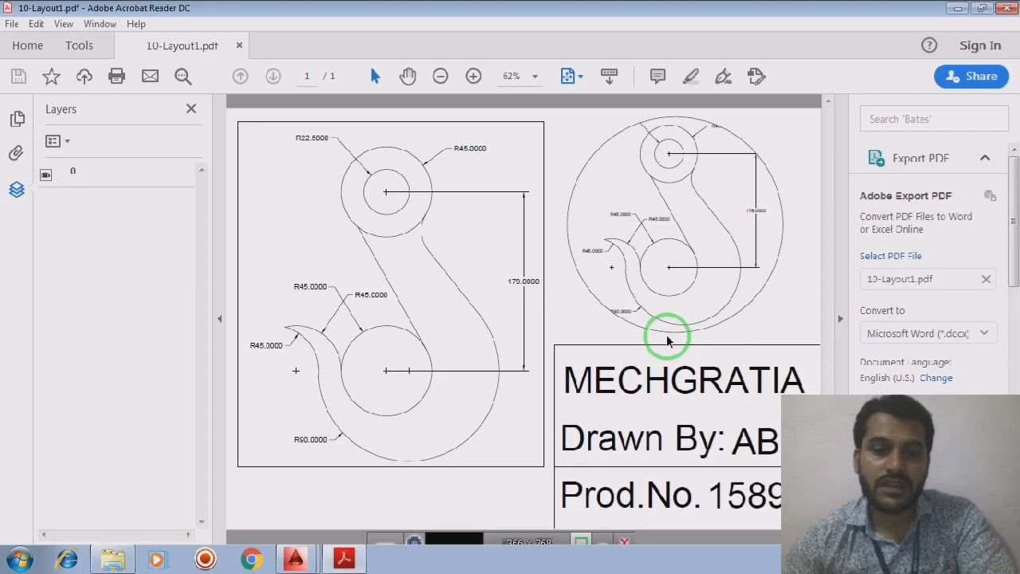
click(307, 559)
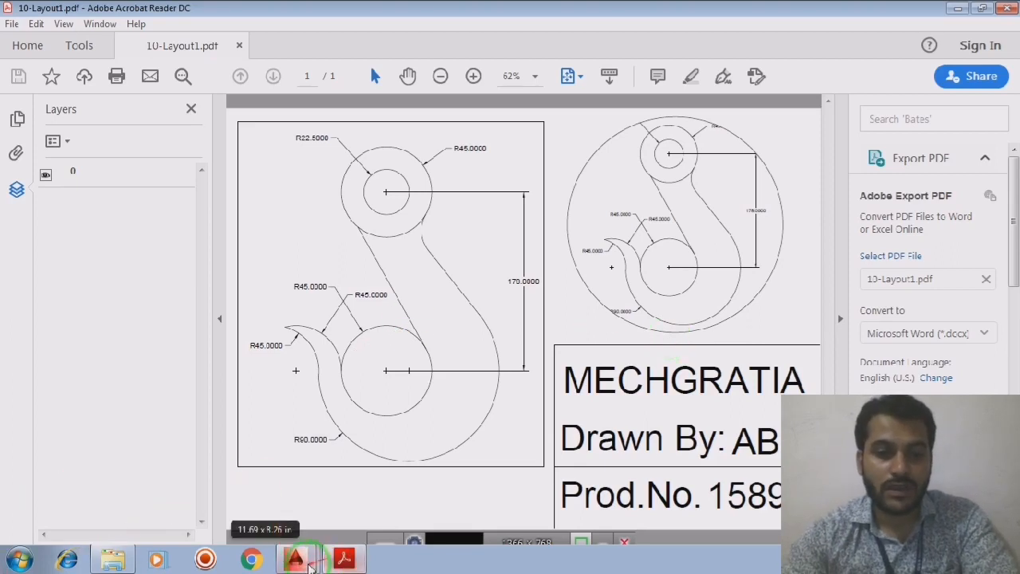
click(343, 561)
click(343, 560)
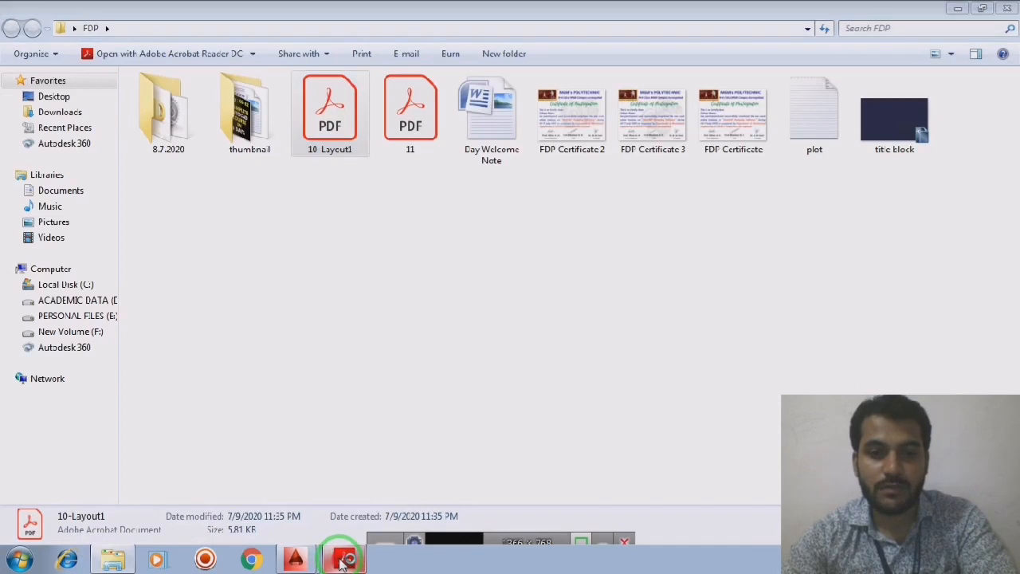
Close the PDF viewer and switch back to drawing 10.dwg in AutoCAD, showing its Layout1 sheet.
click(1004, 8)
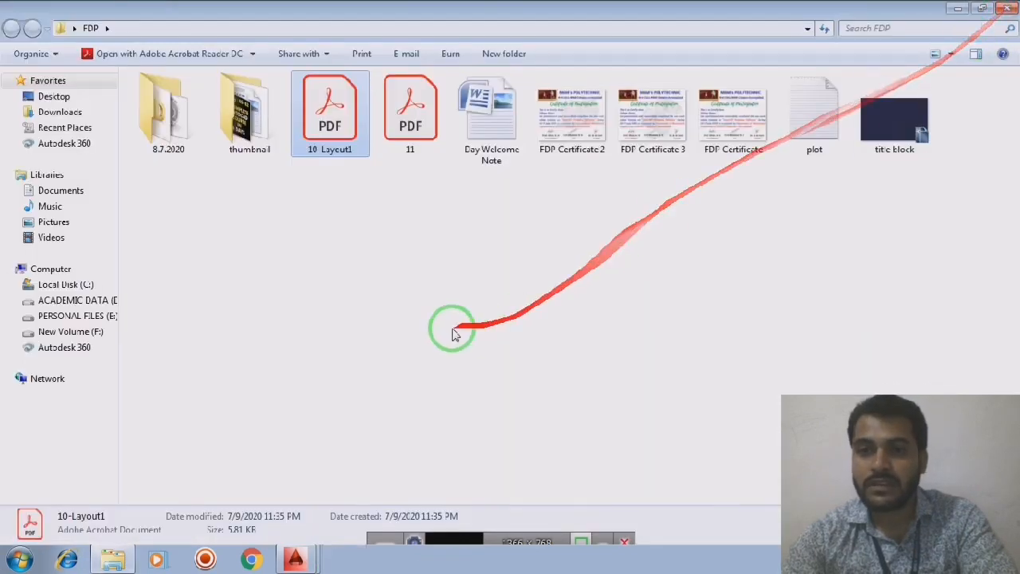
click(319, 560)
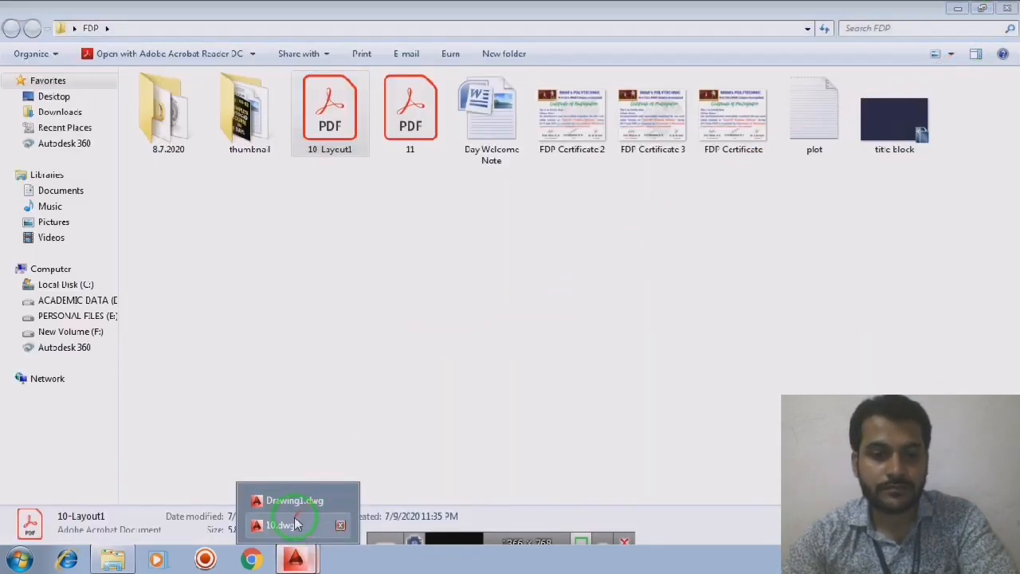
click(592, 316)
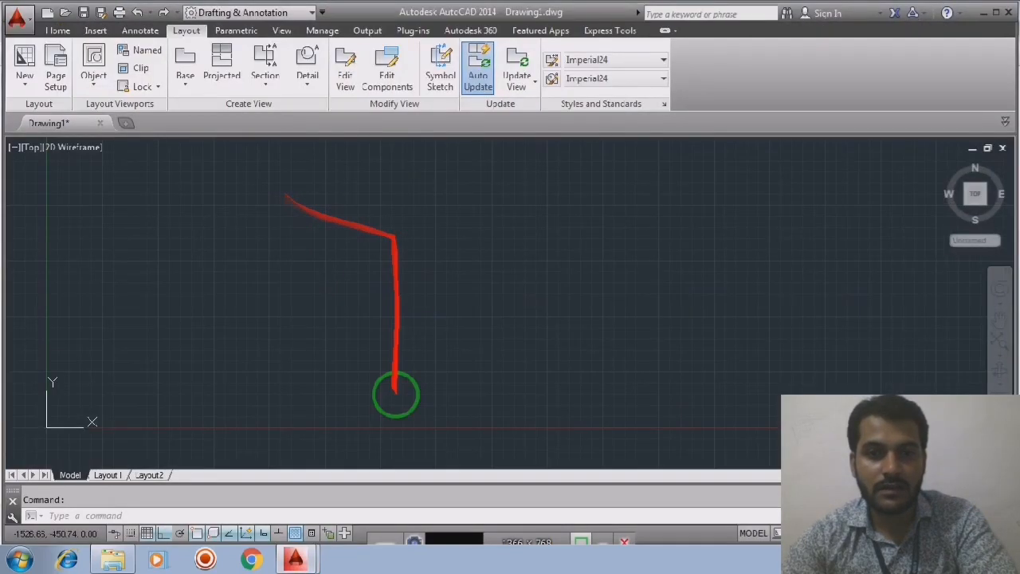
click(295, 562)
click(296, 528)
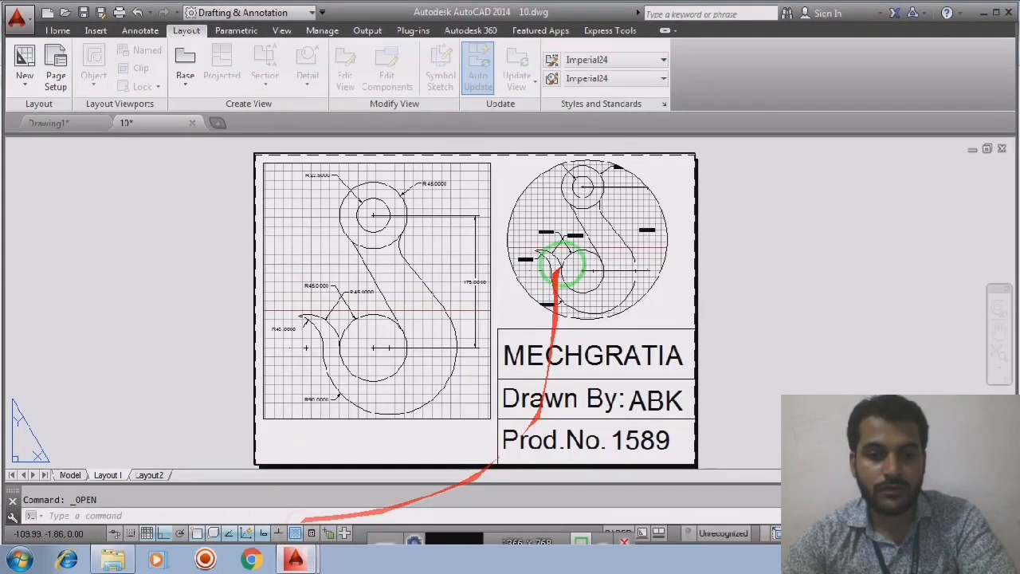
click(805, 294)
mouse_move(814, 311)
middle_down()
mouse_move(837, 284)
mouse_move(826, 303)
middle_up()
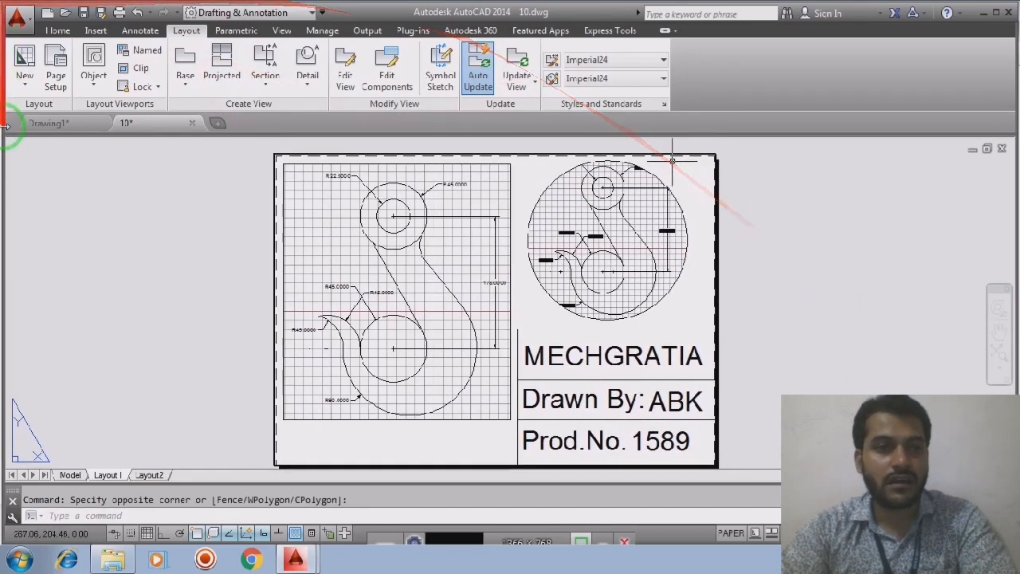
click(763, 216)
click(811, 307)
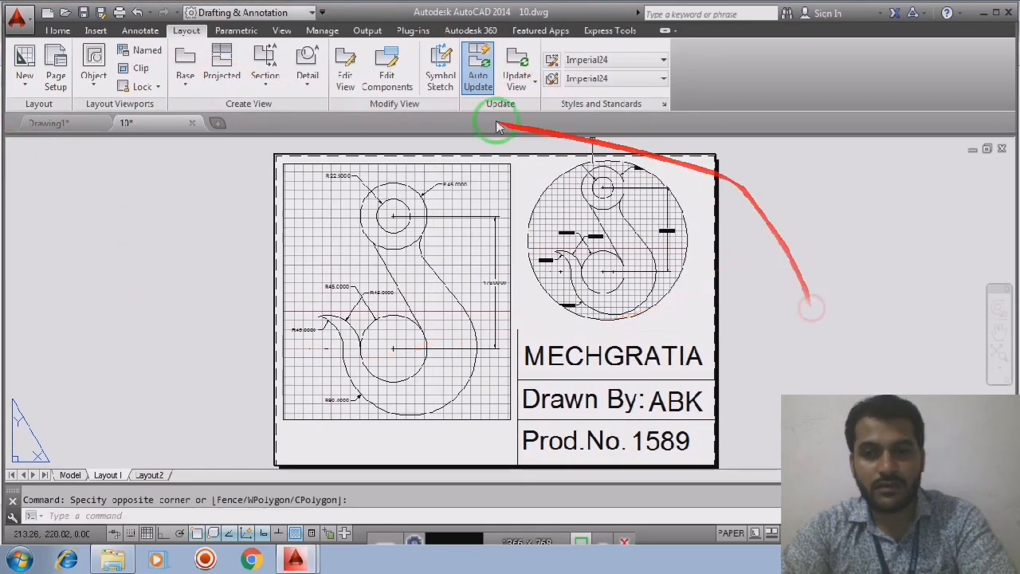
Review the drawing's export formats and the PDF export settings for the current layout, leaving without saving a file.
click(57, 30)
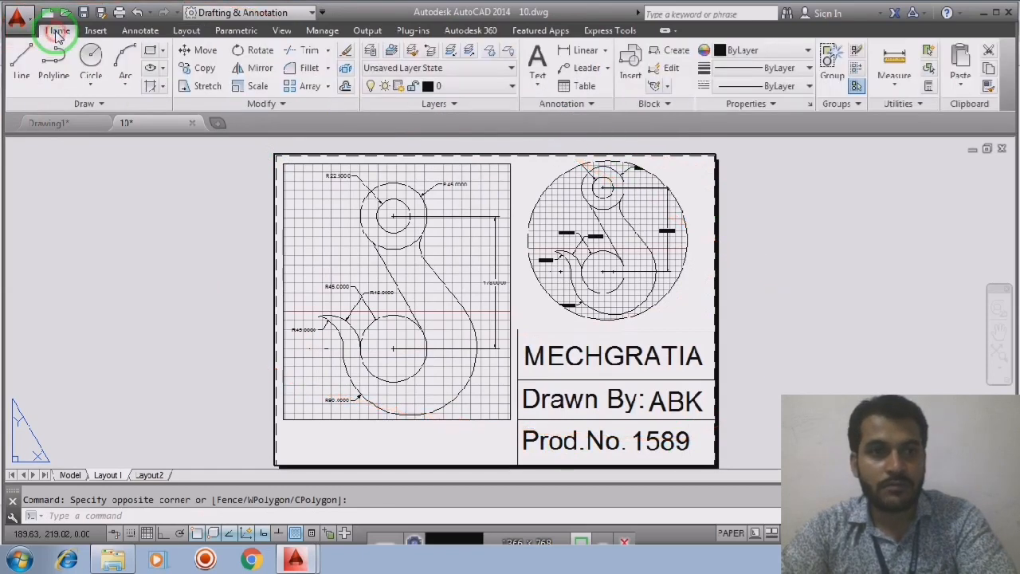
click(19, 16)
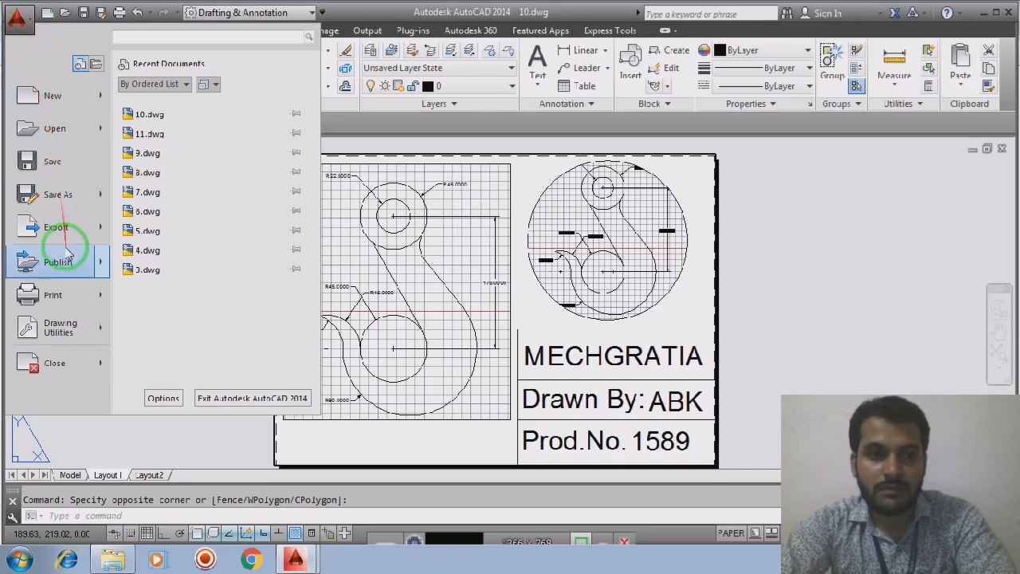
mouse_move(62, 233)
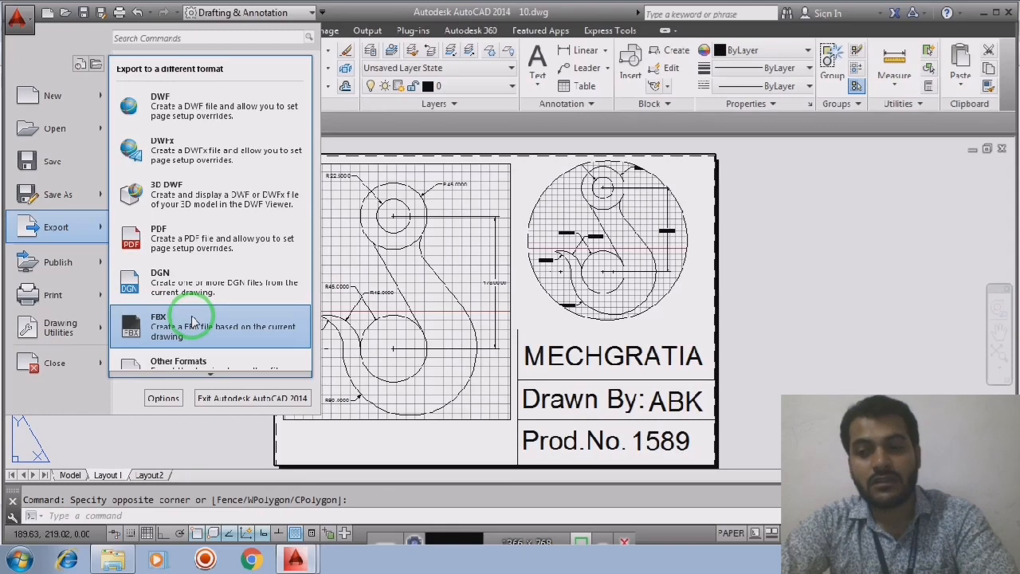
click(174, 239)
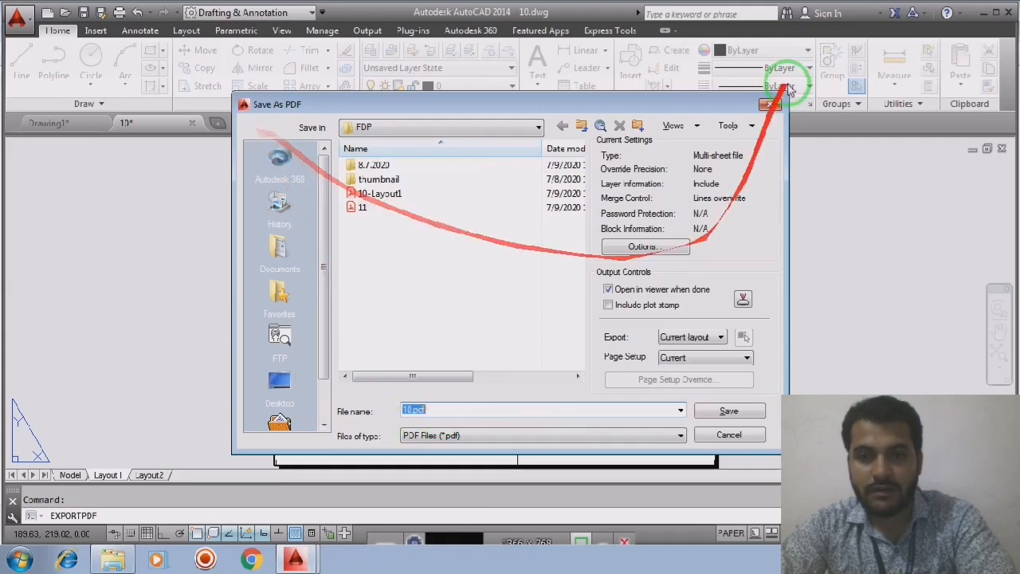
click(770, 105)
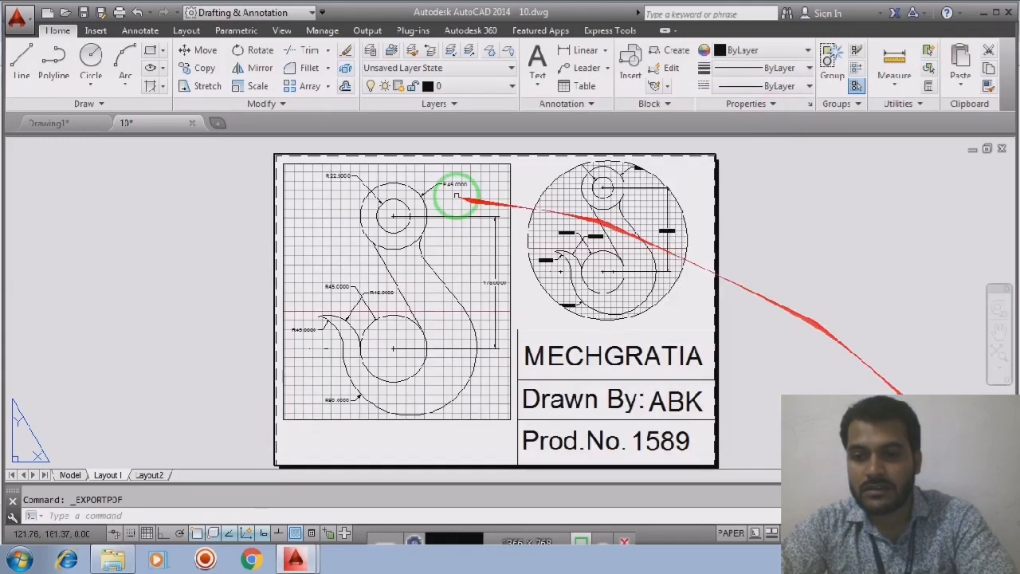
Switch to model space and erase the entire hook drawing together with its dimensions.
click(74, 478)
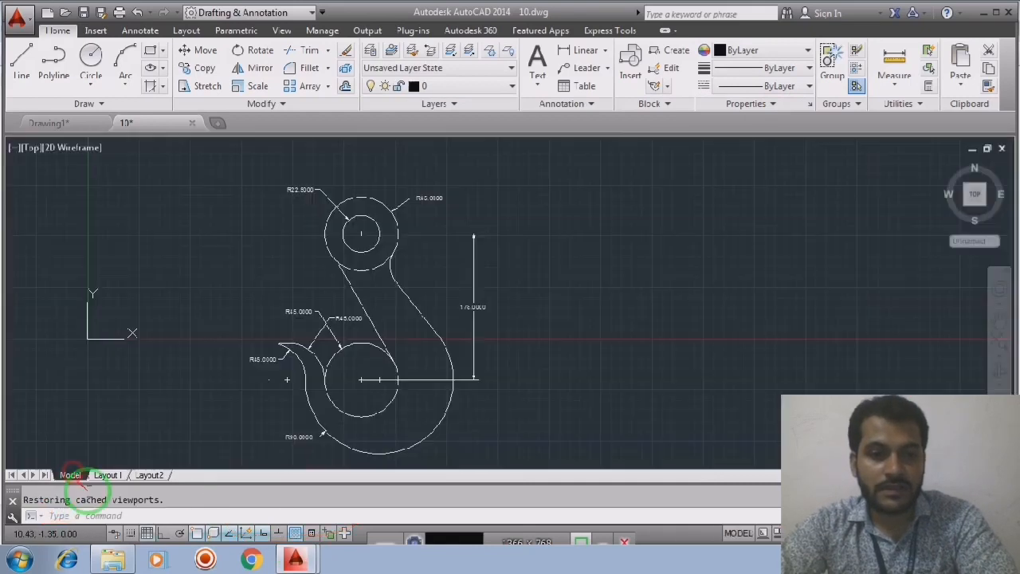
click(537, 252)
click(633, 403)
middle_drag(600, 326, 625, 313)
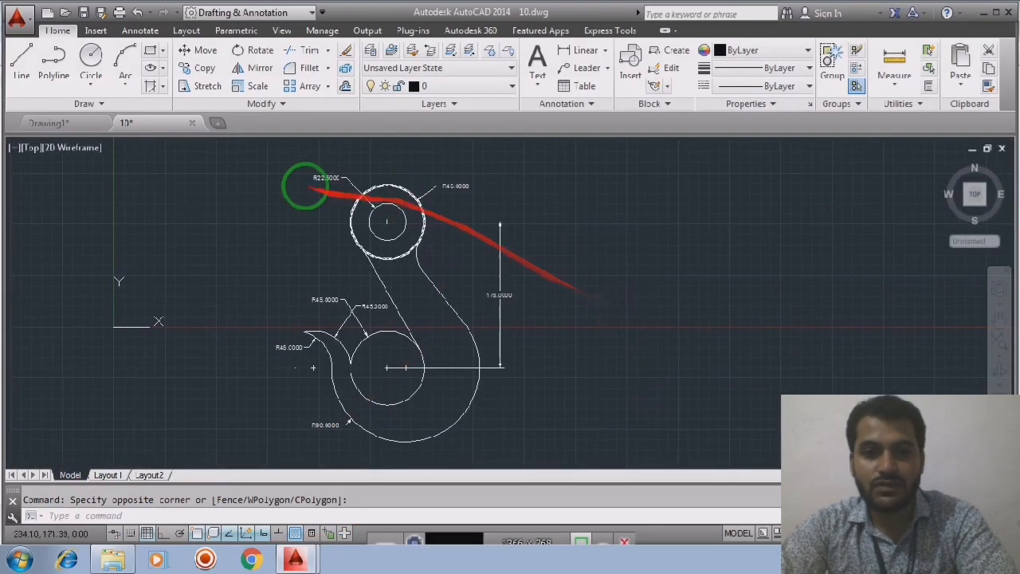
click(254, 153)
click(553, 449)
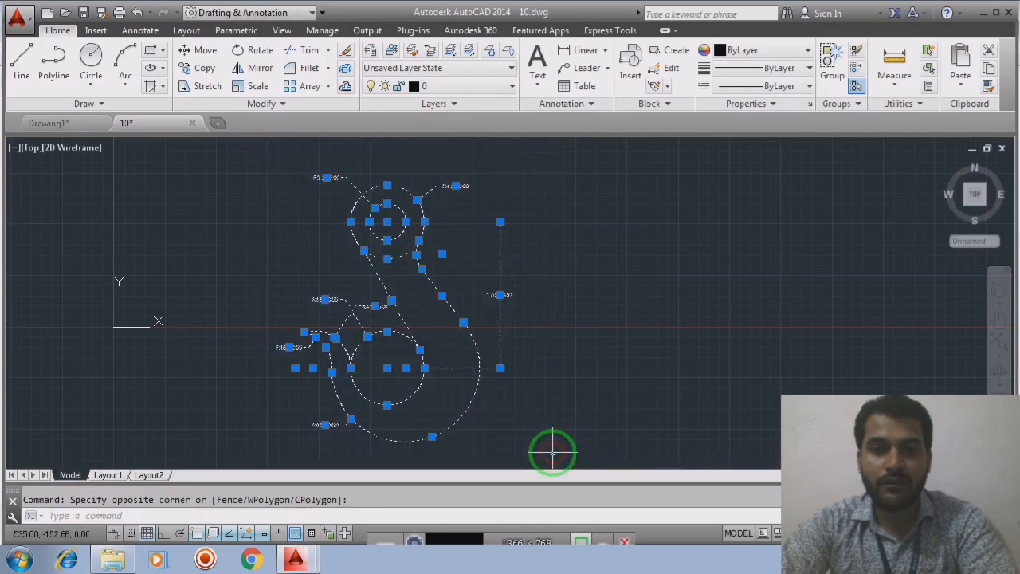
key(Delete)
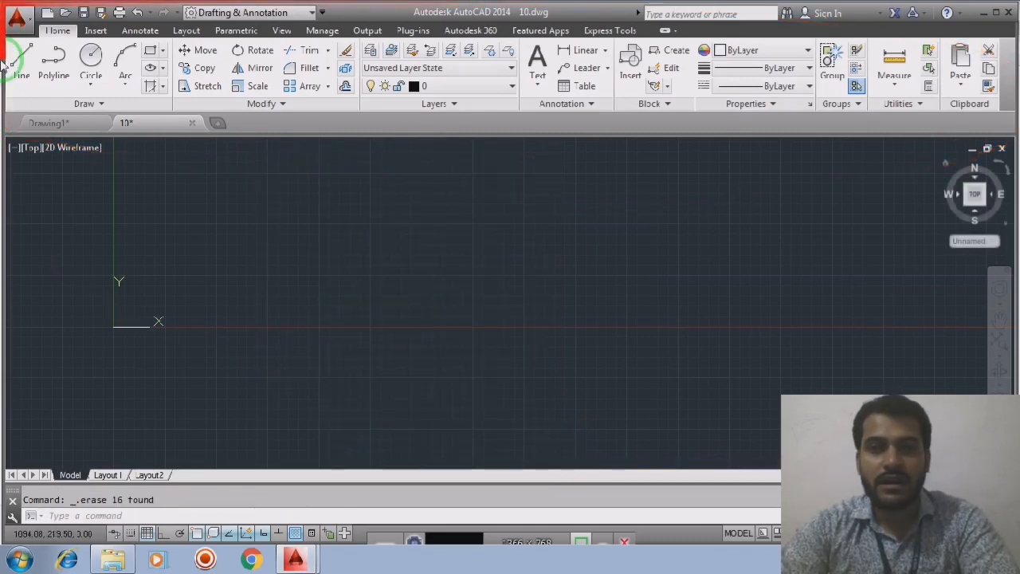
click(365, 269)
click(488, 398)
middle_drag(460, 283, 375, 391)
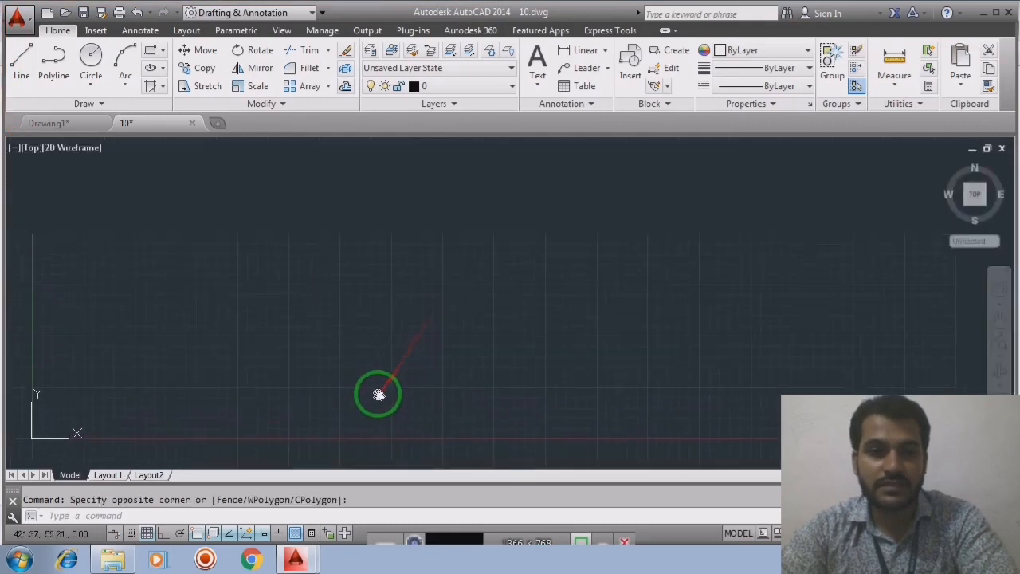
click(239, 186)
click(500, 403)
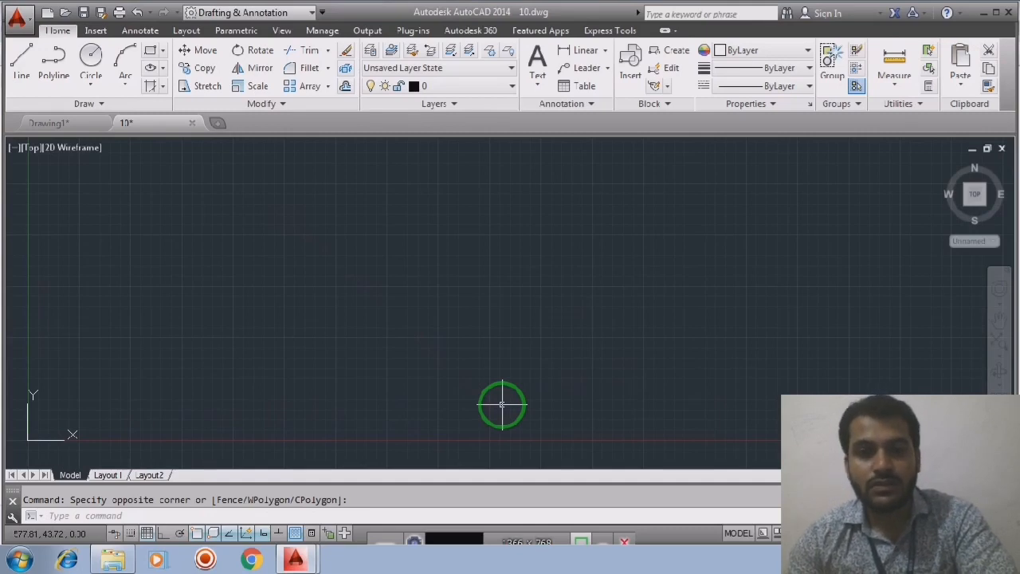
click(311, 202)
click(444, 313)
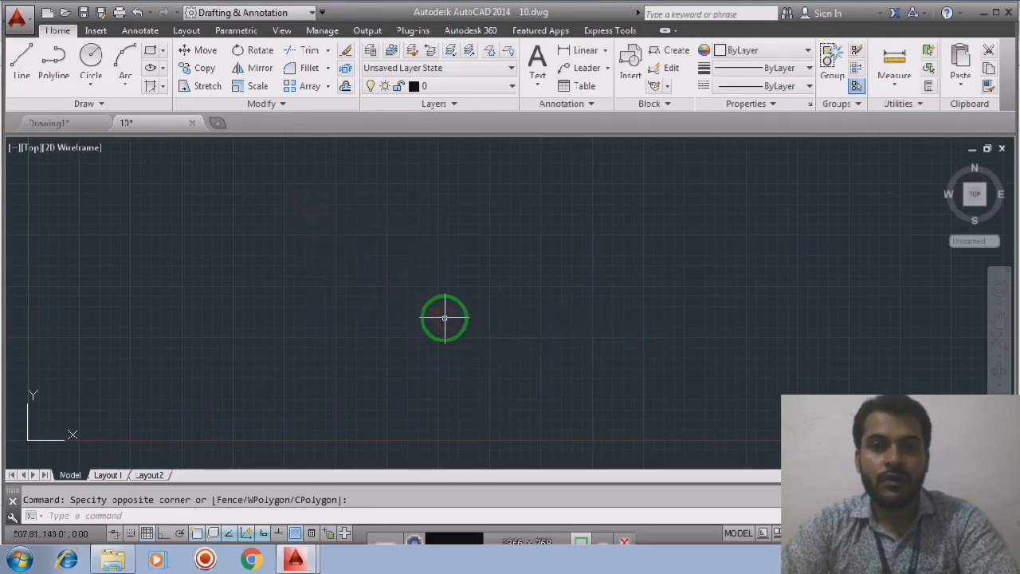
click(421, 200)
click(599, 365)
click(505, 246)
click(595, 336)
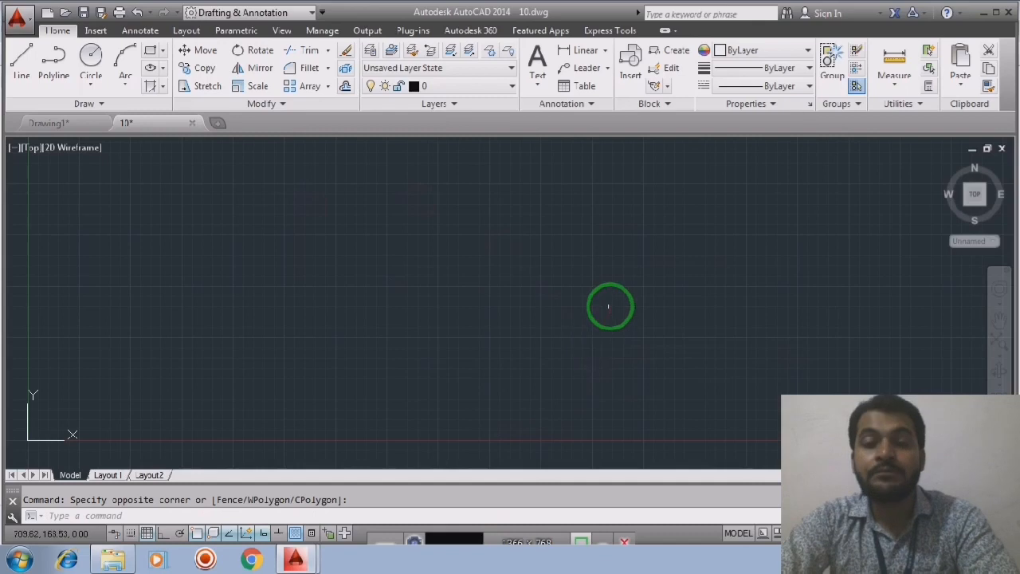
click(423, 246)
click(560, 385)
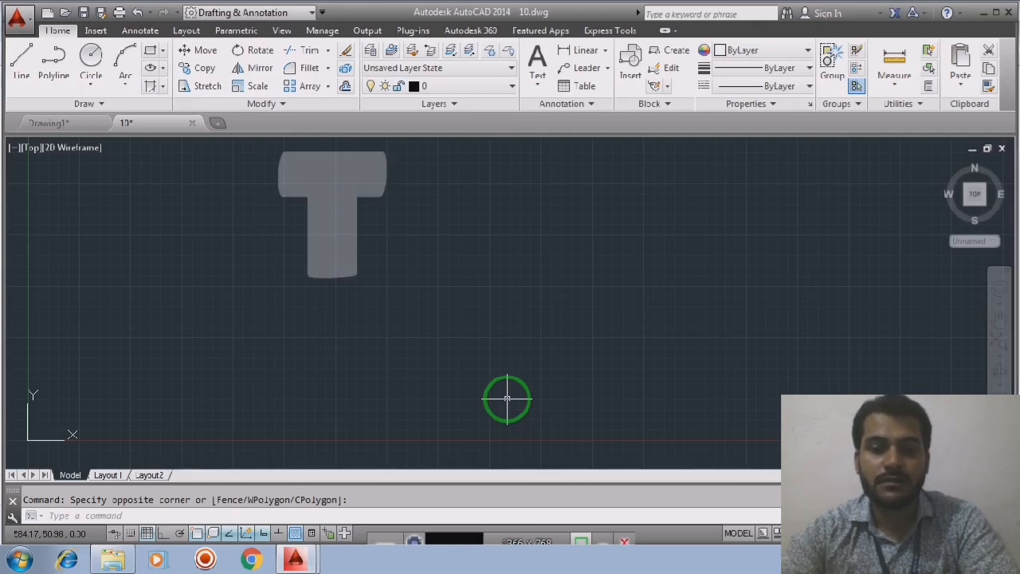
click(443, 255)
click(576, 354)
click(387, 205)
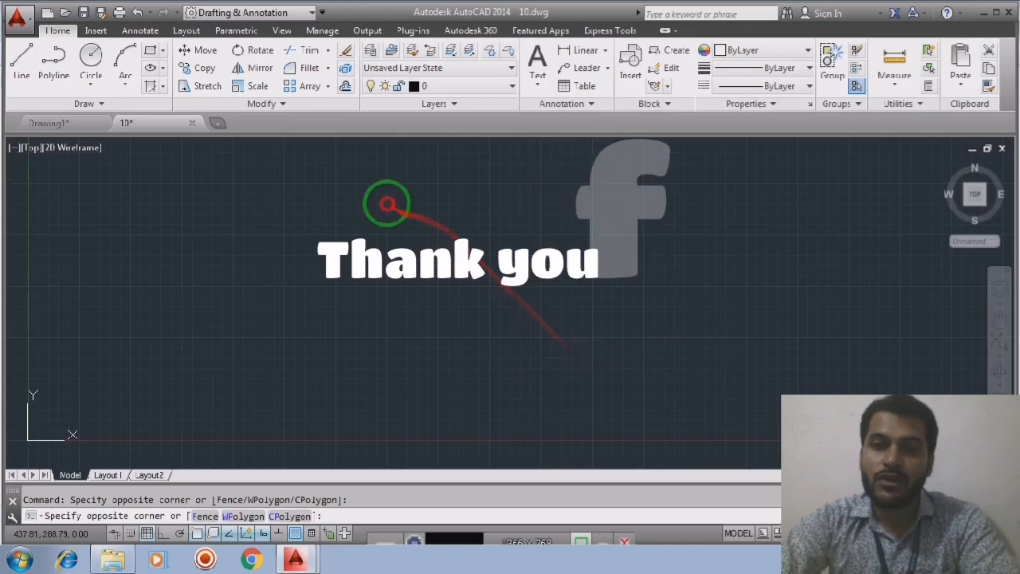
click(585, 385)
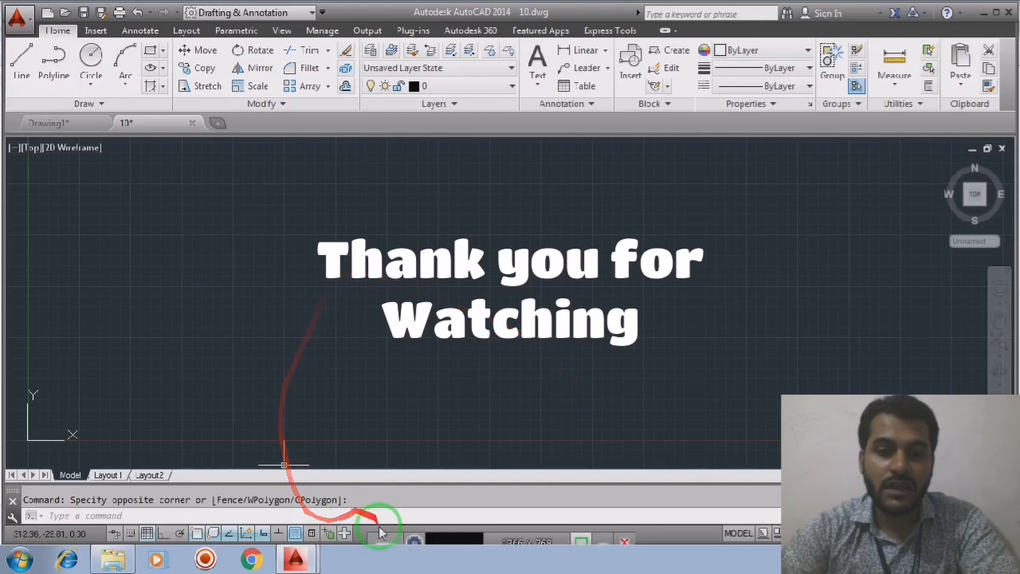
mouse_move(396, 534)
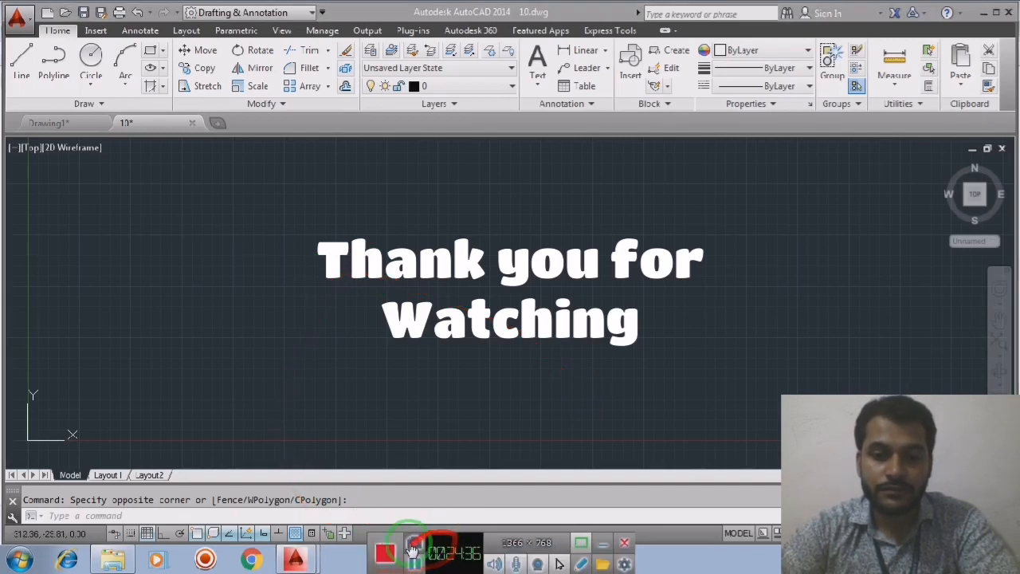